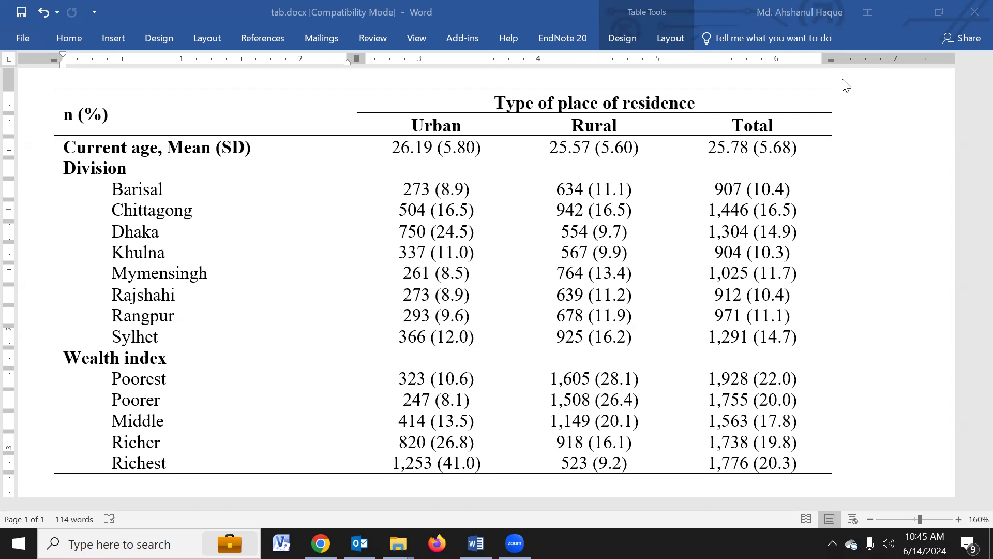
Switch to File Explorer and show the contents of the abc folder on New Volume (D:).
scroll(846, 85, "up", 1)
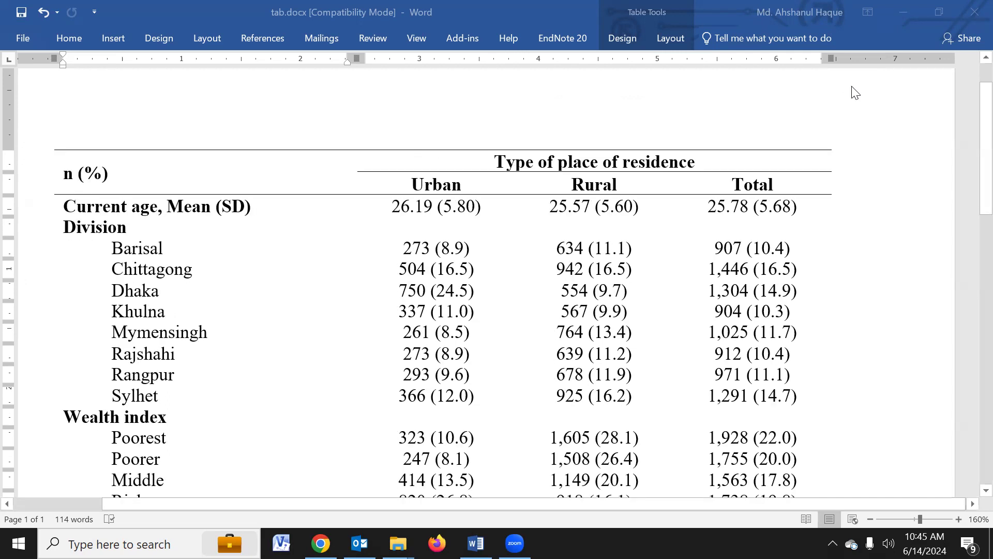
mouse_move(398, 543)
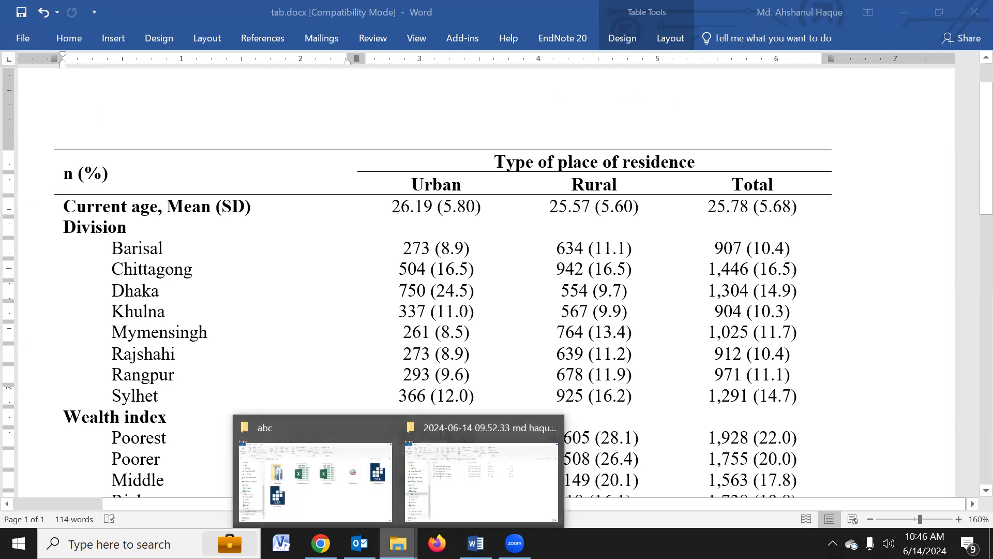
left_click(362, 499)
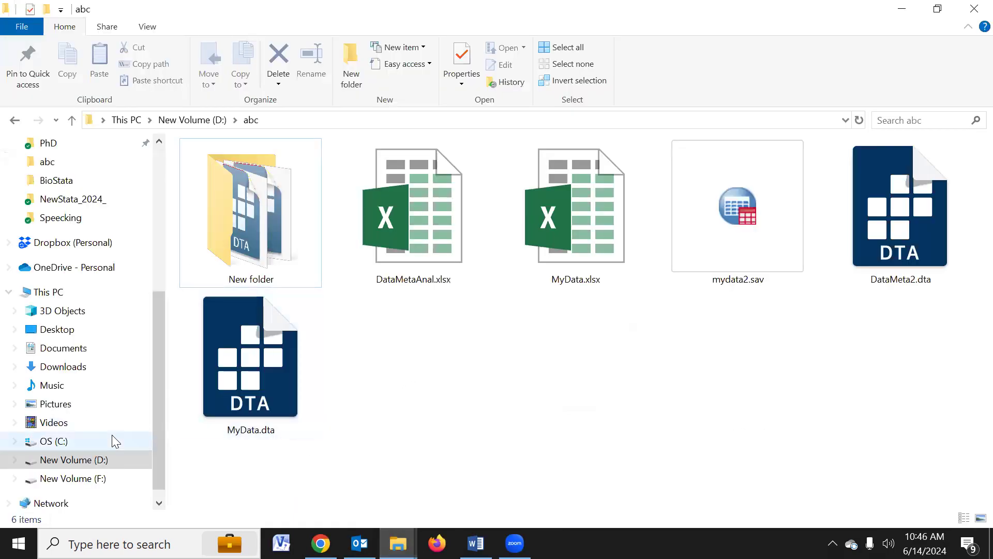
left_click(97, 459)
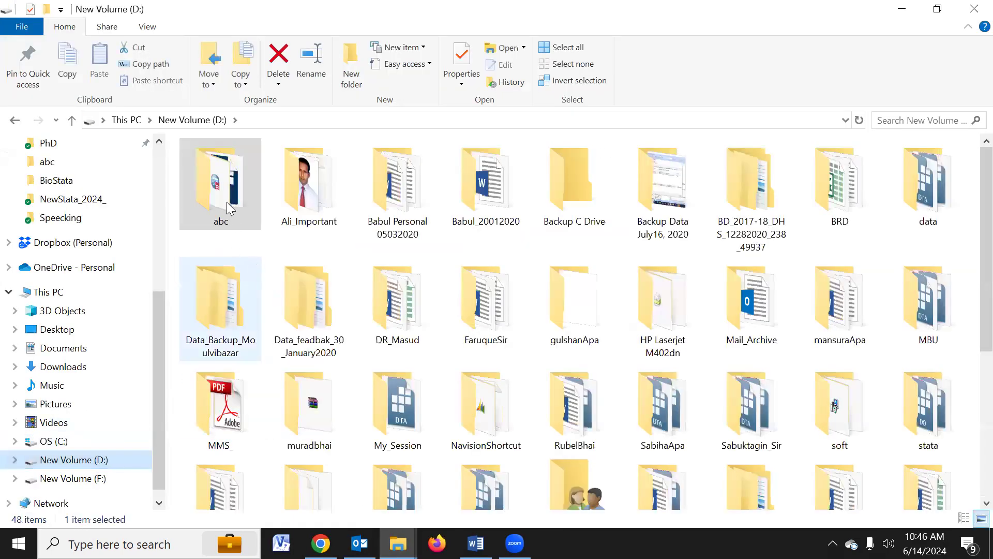
key("Return")
left_click(684, 70)
mouse_move(248, 287)
left_mouse_down()
mouse_move(262, 476)
mouse_move(182, 339)
mouse_move(182, 302)
left_mouse_up()
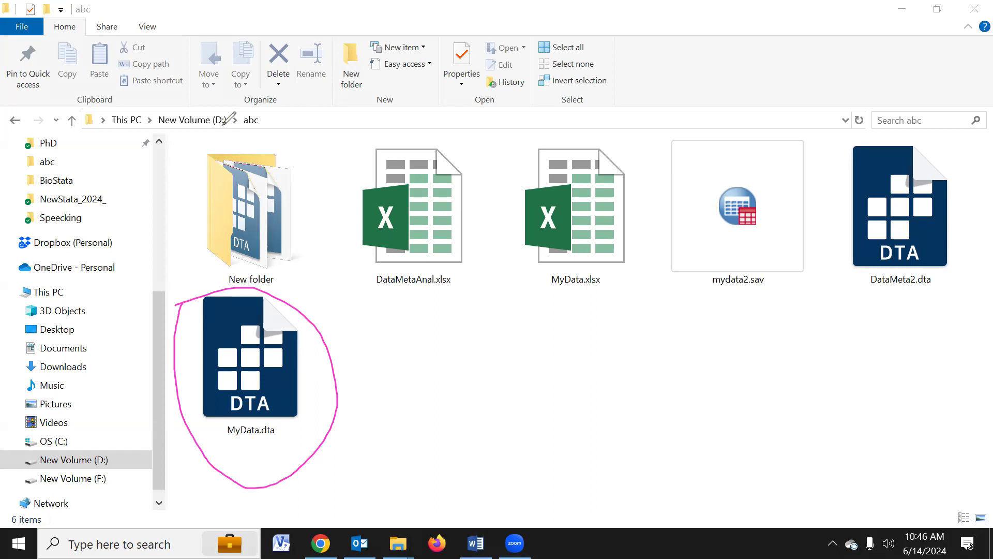
mouse_move(214, 123)
left_mouse_down()
mouse_move(270, 98)
mouse_move(251, 154)
mouse_move(204, 120)
mouse_move(233, 97)
left_mouse_up()
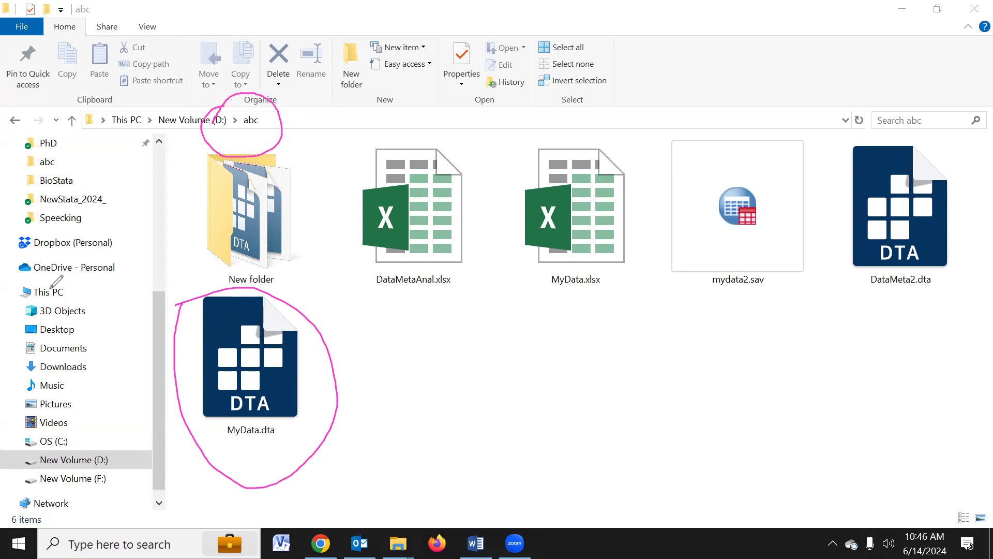
key("Escape")
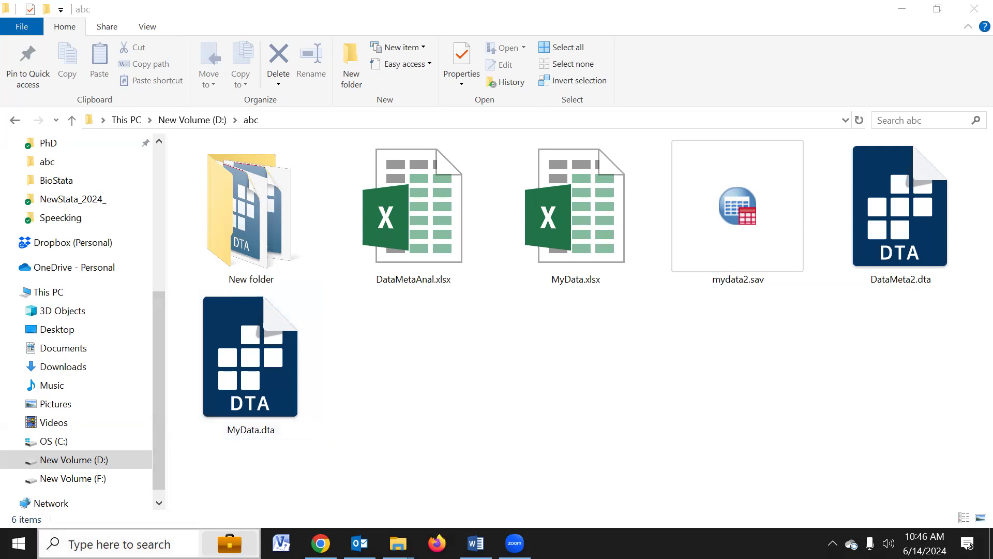
Launch Stata and open the dataset MyData.dta from the abc folder on New Volume (D:).
left_click(119, 544)
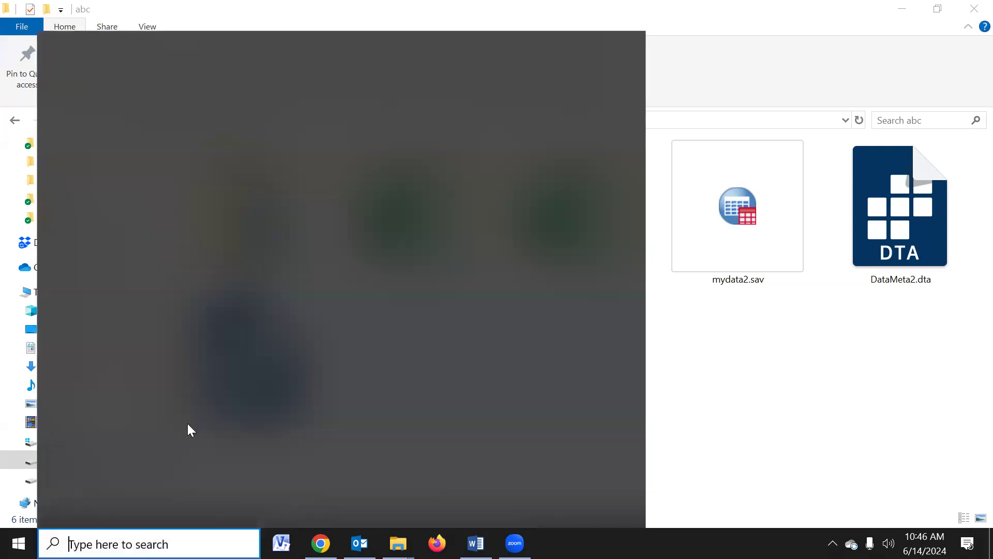
left_click(172, 361)
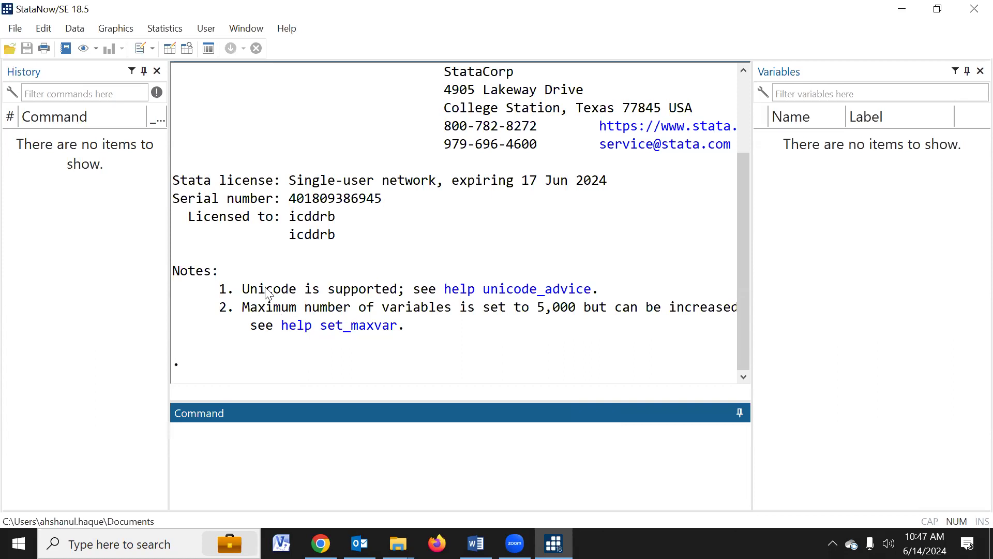
left_click(10, 49)
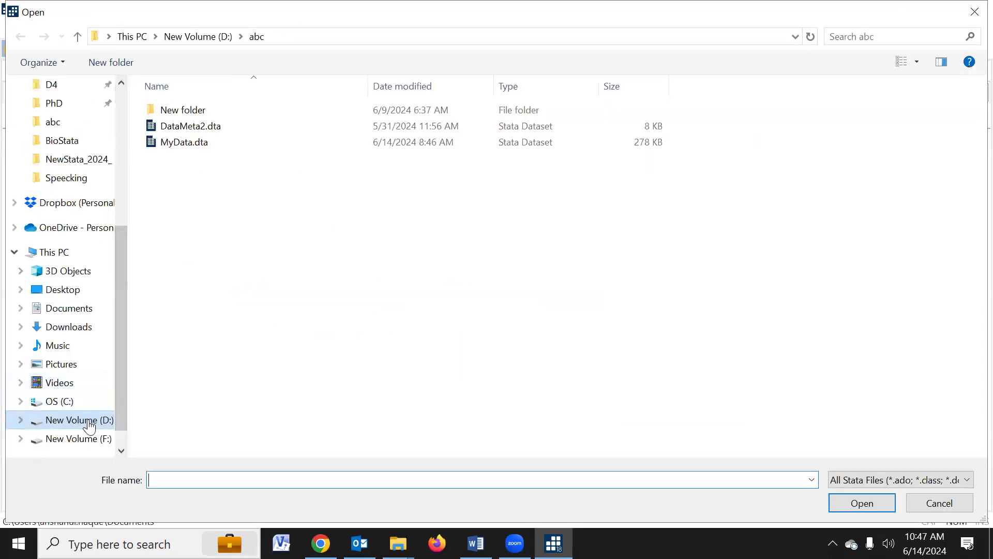
left_click(89, 426)
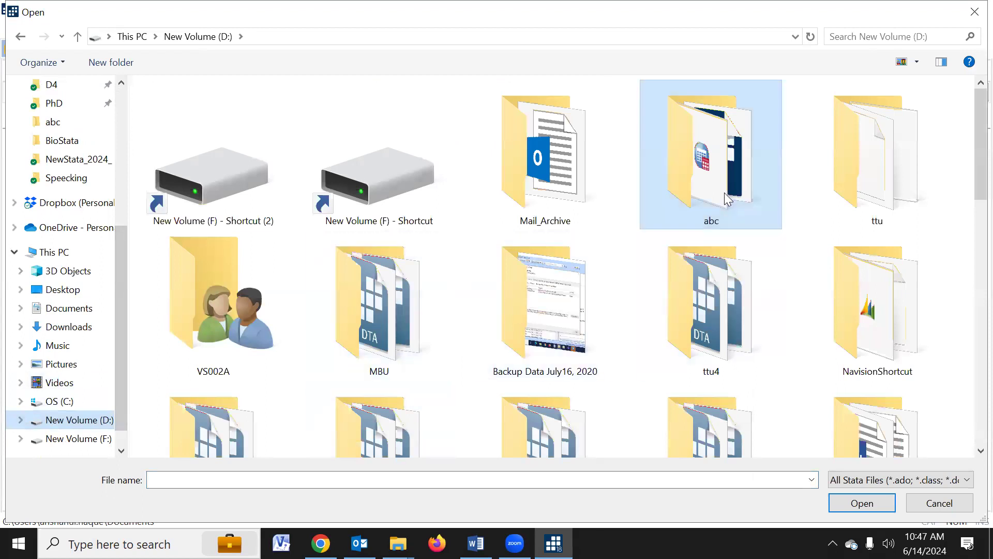
double_click(725, 187)
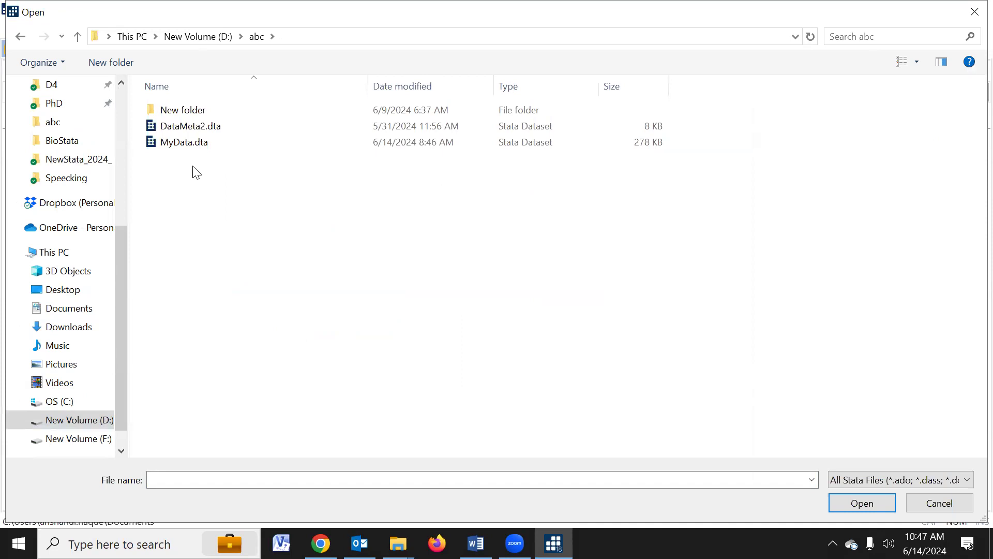
left_click(186, 145)
left_click(845, 501)
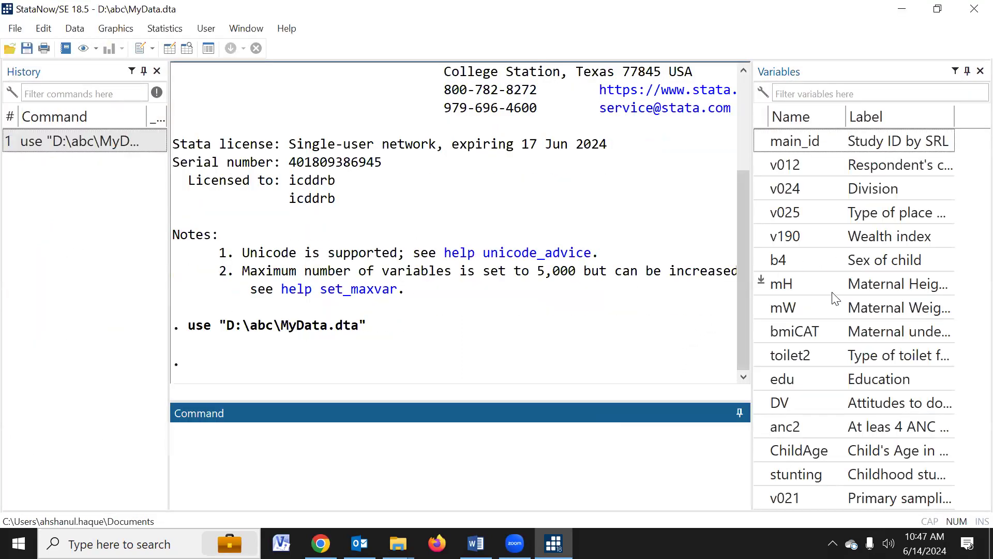
Move the variables v190, toilet2, v024 and v025 to the front of the dataset with the order command.
left_click(870, 406)
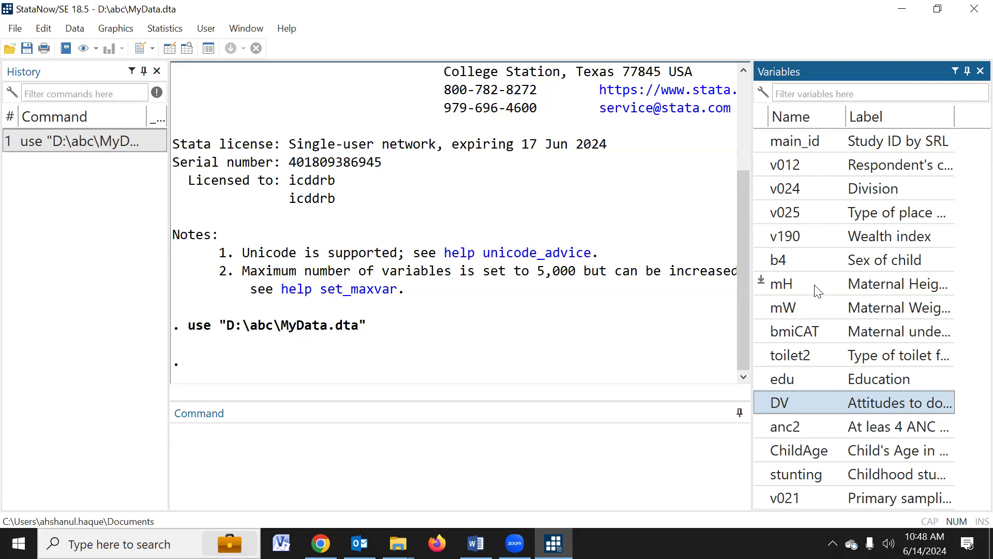
left_click(541, 453)
type("order")
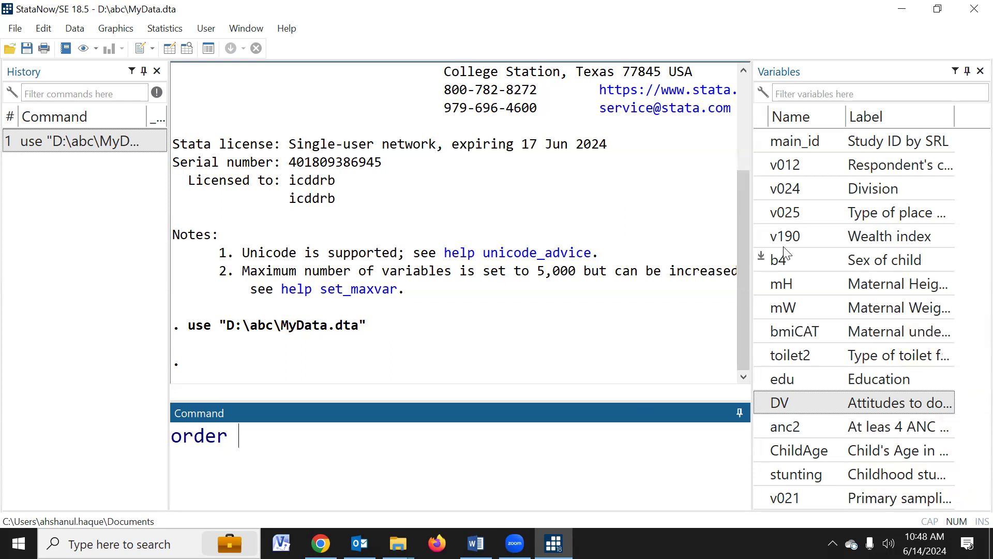
left_click(761, 234)
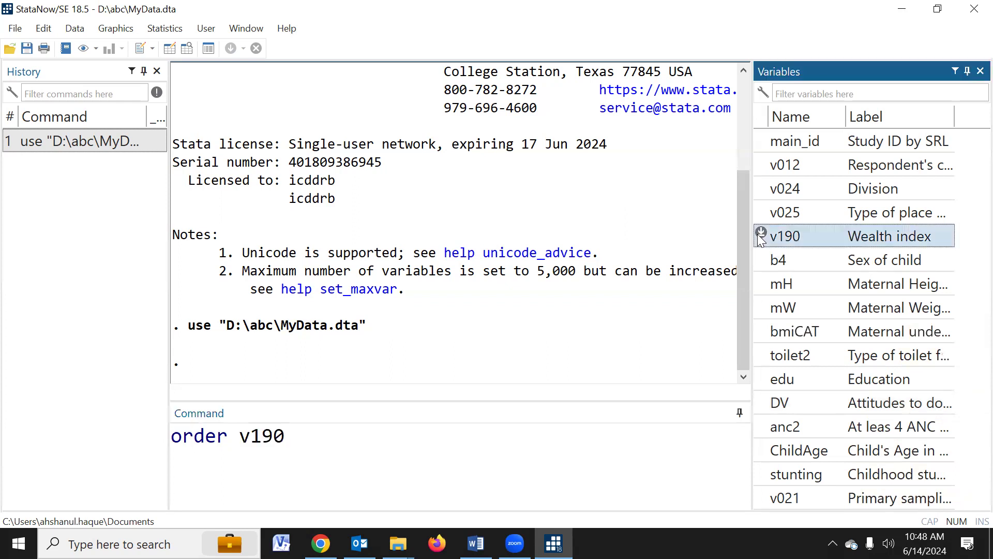
left_click(760, 352)
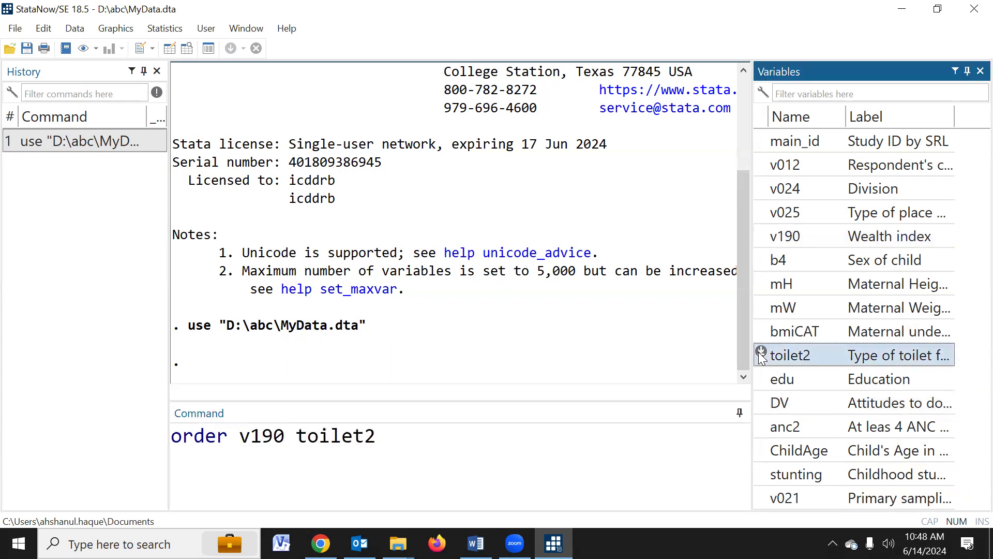
left_click(762, 189)
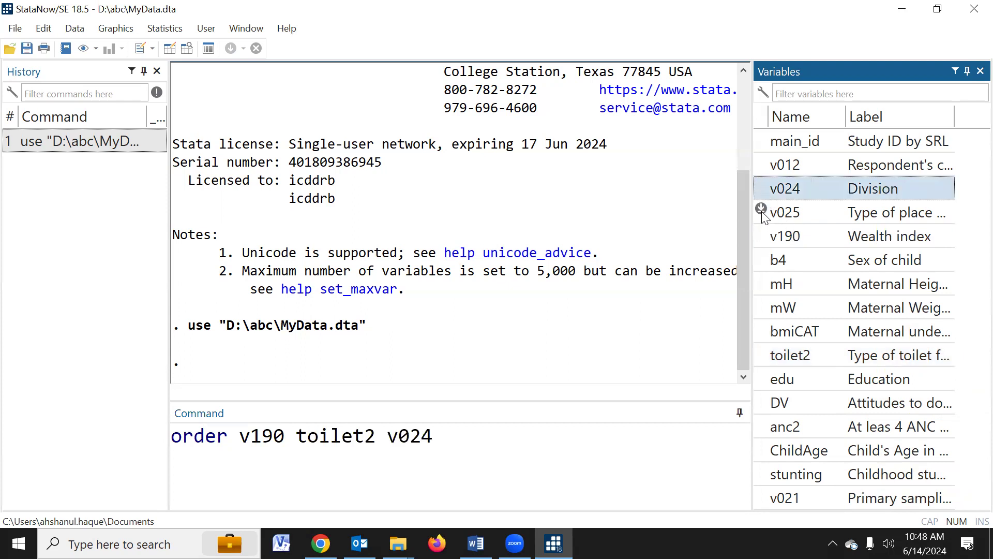
left_click(762, 212)
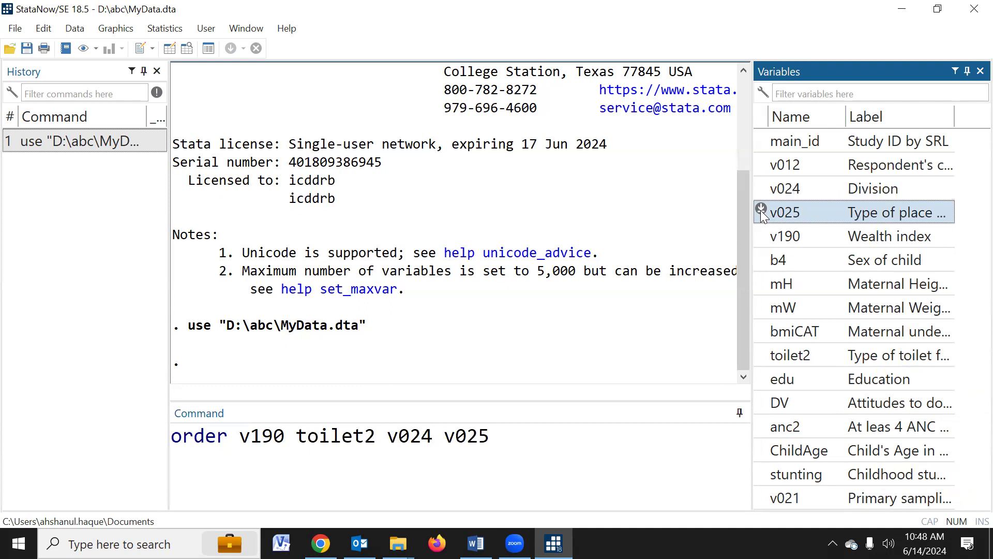
key("Return")
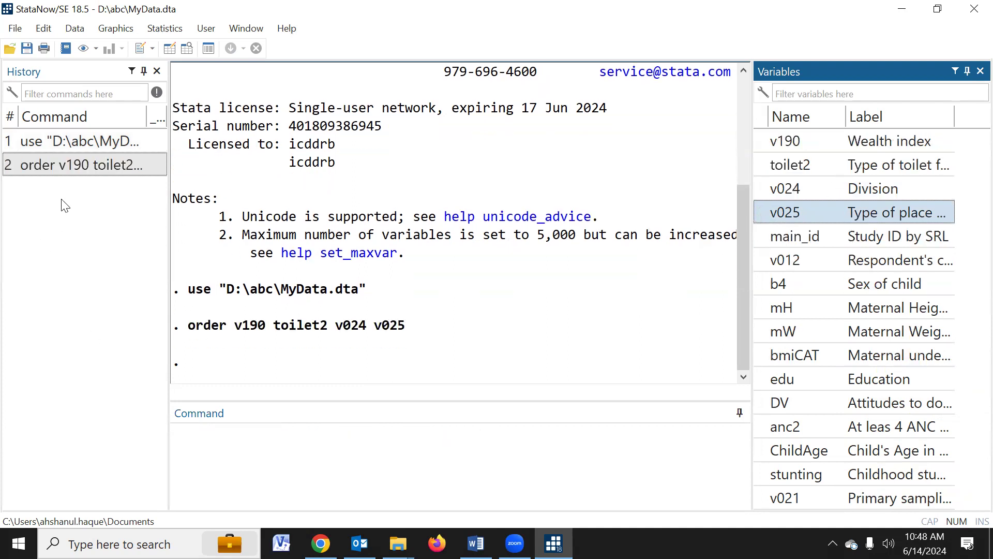
Rerun the previous order command with v012, mH, mW, bmiCAT, edu, DV and anc2 added after v025.
left_click(83, 165)
left_click(517, 436)
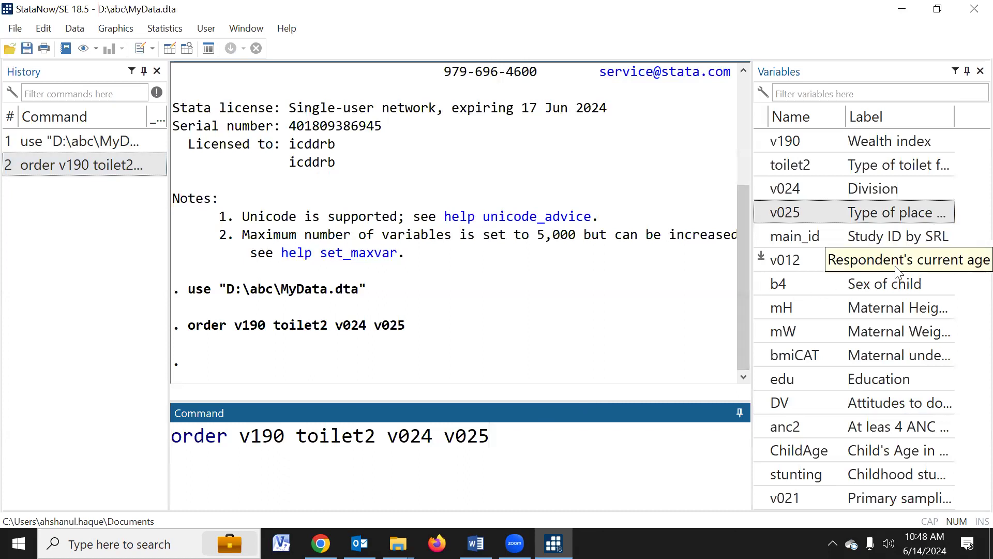
left_click(762, 258)
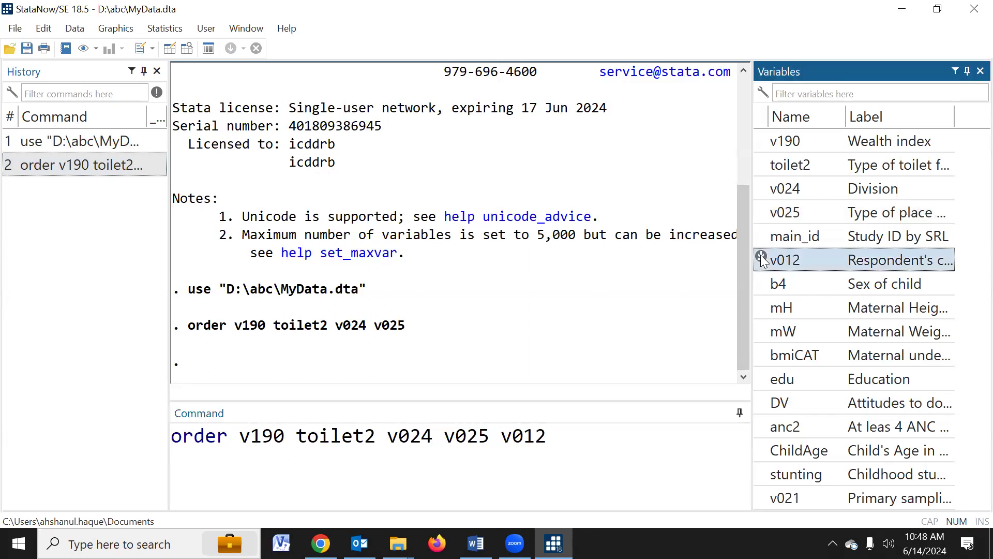
left_click(761, 309)
left_click(761, 330)
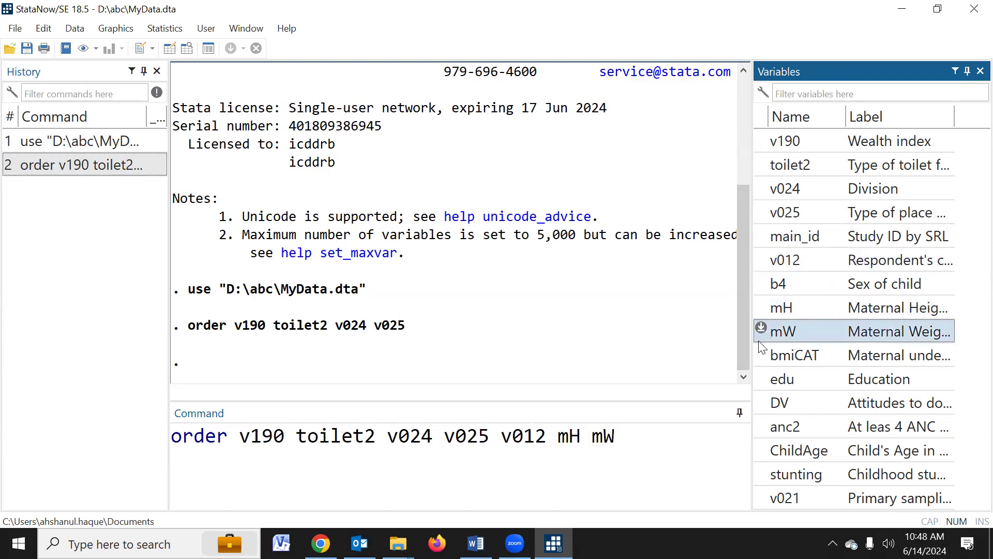
left_click(761, 353)
left_click(760, 377)
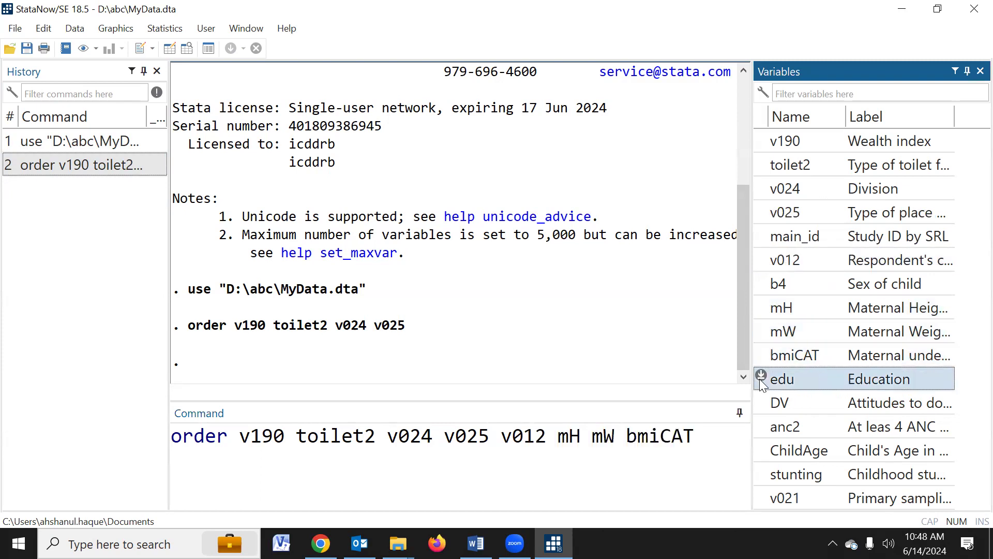
left_click(761, 404)
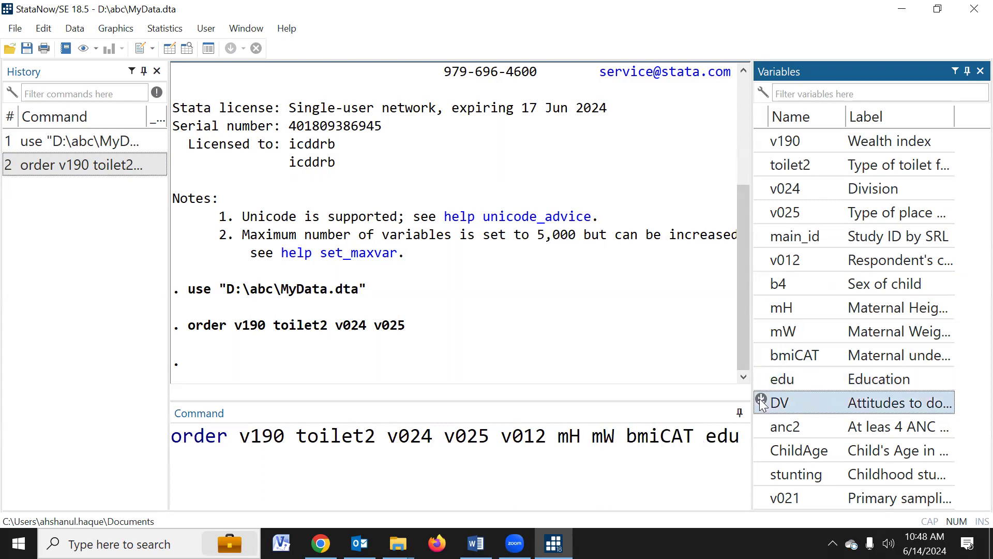
left_click(761, 427)
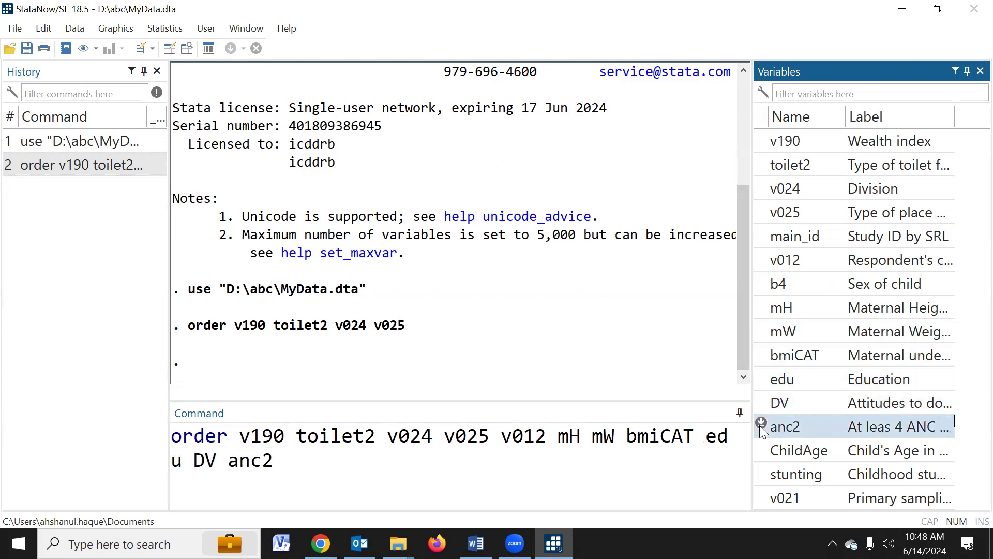
key("Return")
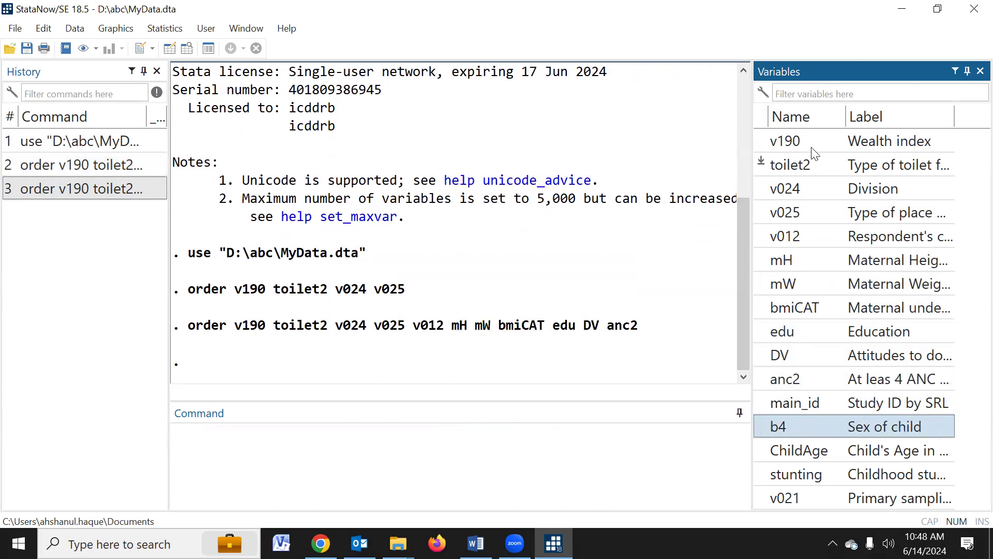
Extend the last order command with ChildAge, b4 and stunting after anc2, and run it.
left_click(133, 190)
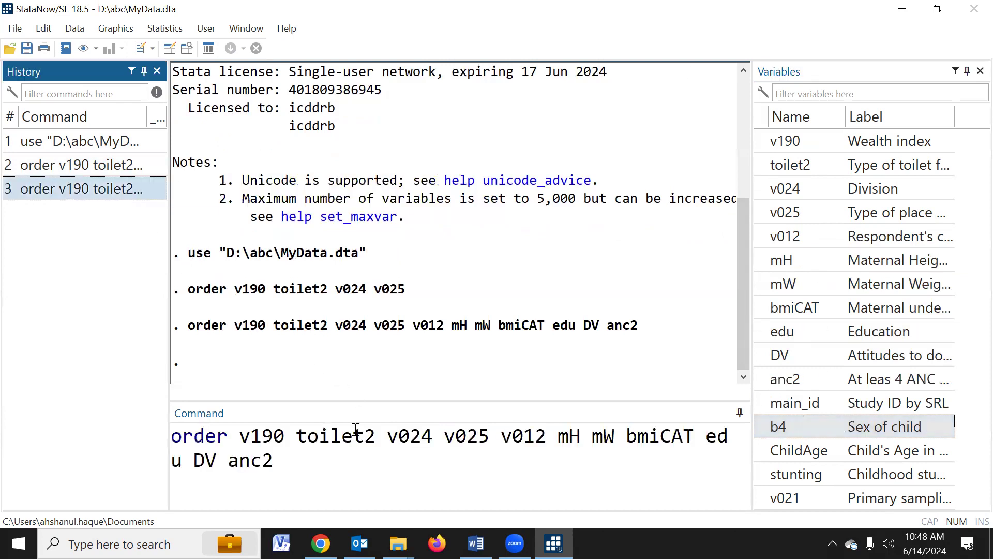
left_click(306, 472)
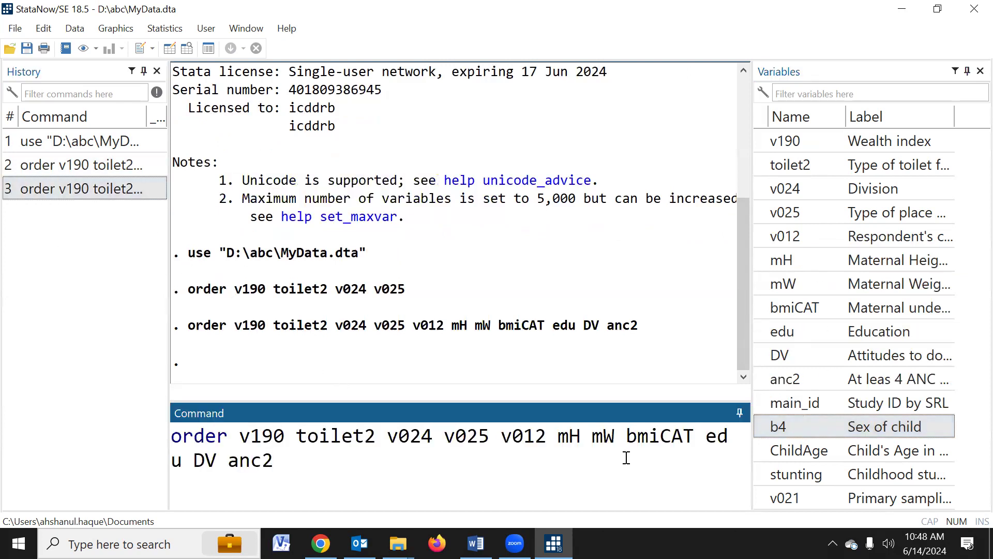
left_click(763, 451)
left_click(761, 449)
left_click(761, 425)
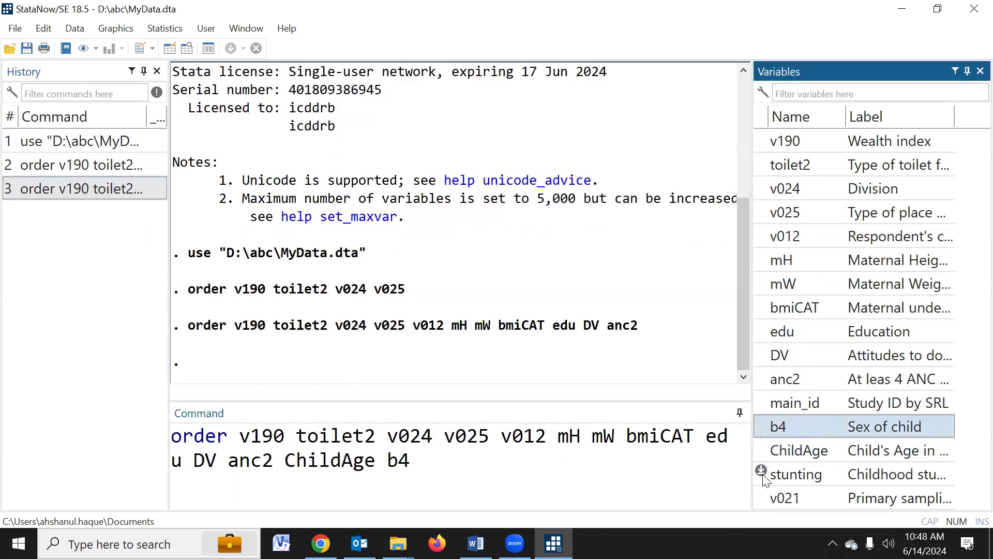
left_click(761, 473)
left_click(655, 487)
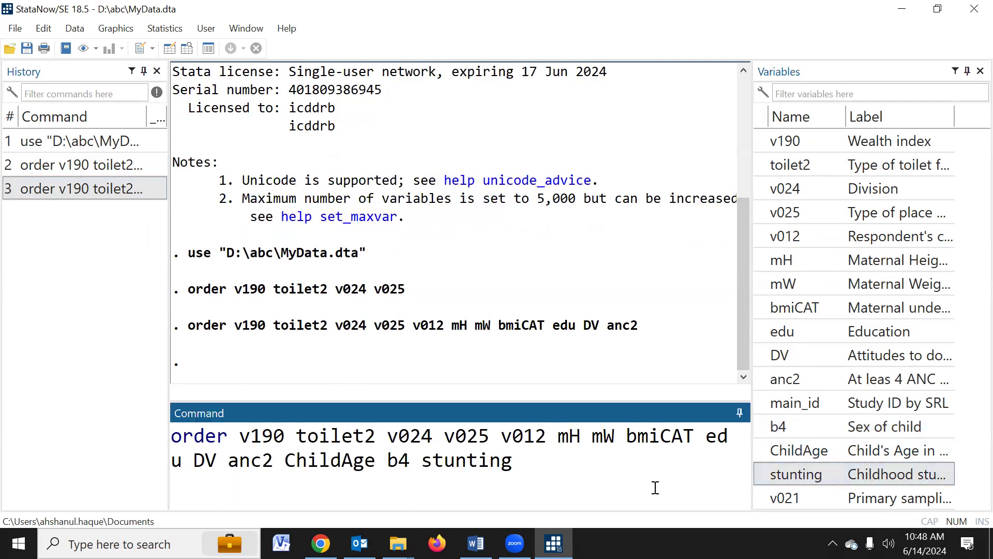
key("Return")
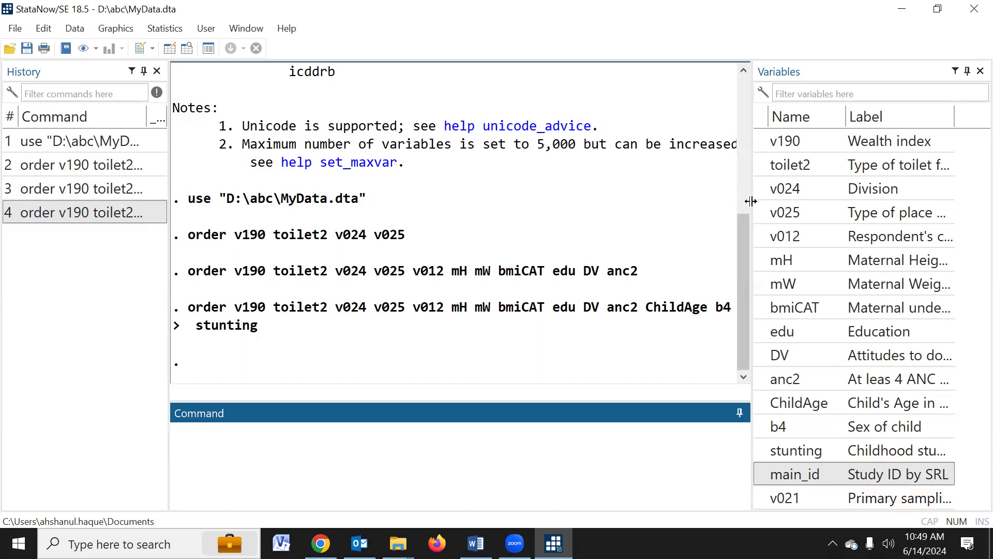
Widen the results area slightly and tabulate the wealth index variable v190 with the ta command.
left_click_drag(750, 202, 761, 202)
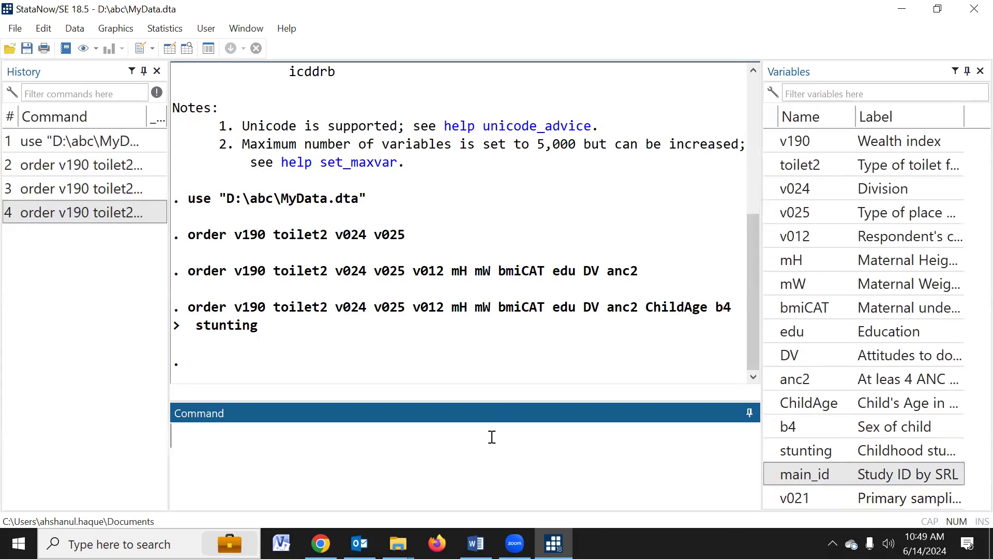
type("ta")
left_click(773, 139)
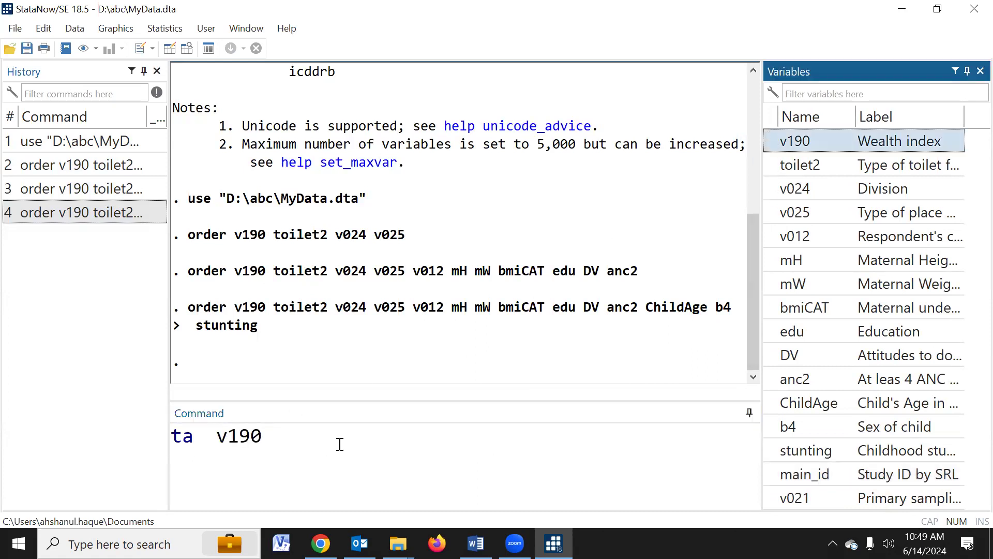
key("Return")
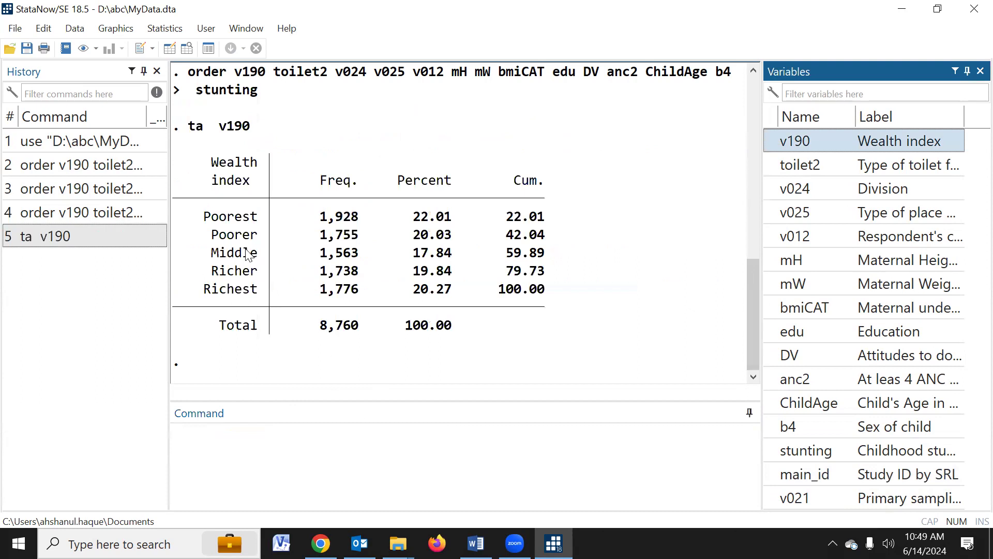
Cross-tabulate the wealth index v190 by type of place of residence v025 with the tab command.
left_click(68, 243)
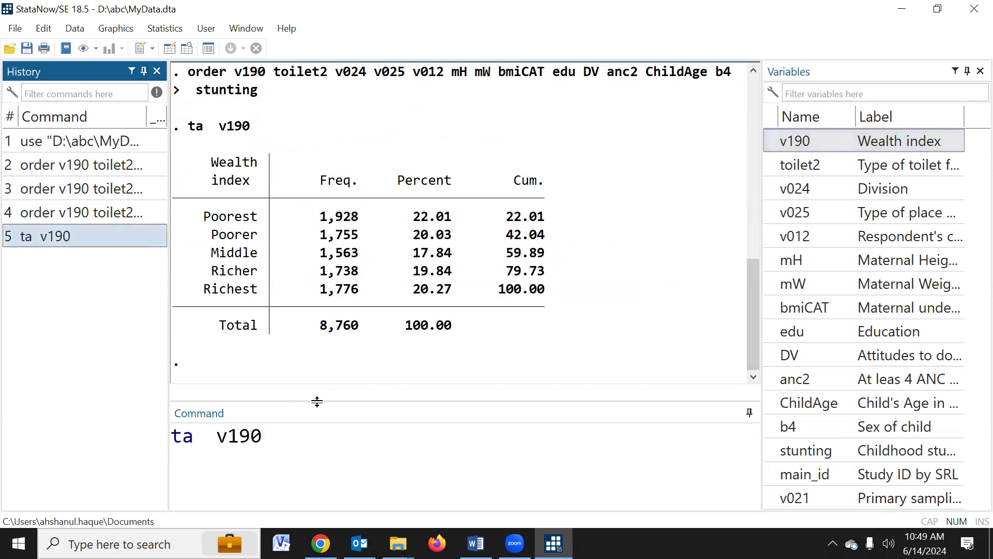
left_click(355, 439)
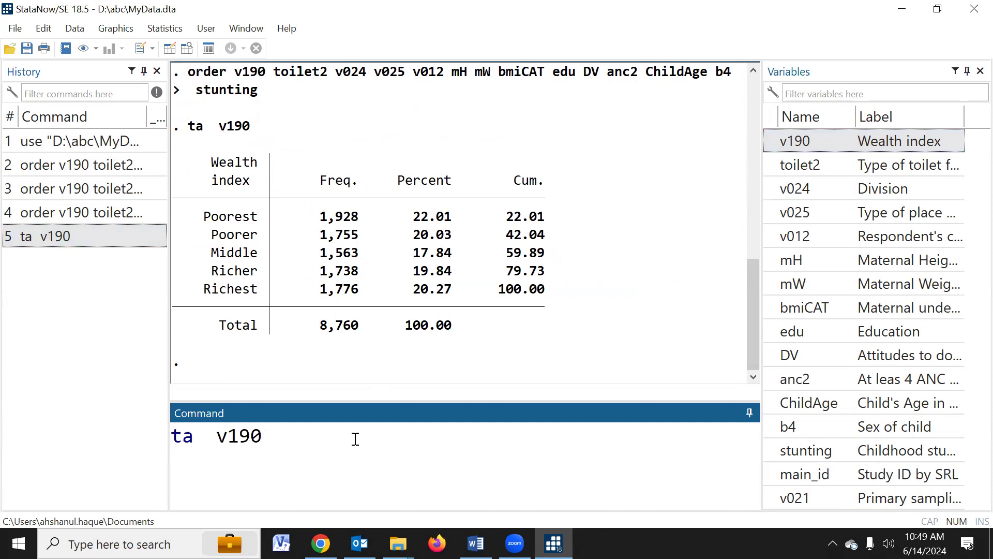
left_click(194, 437)
type("b")
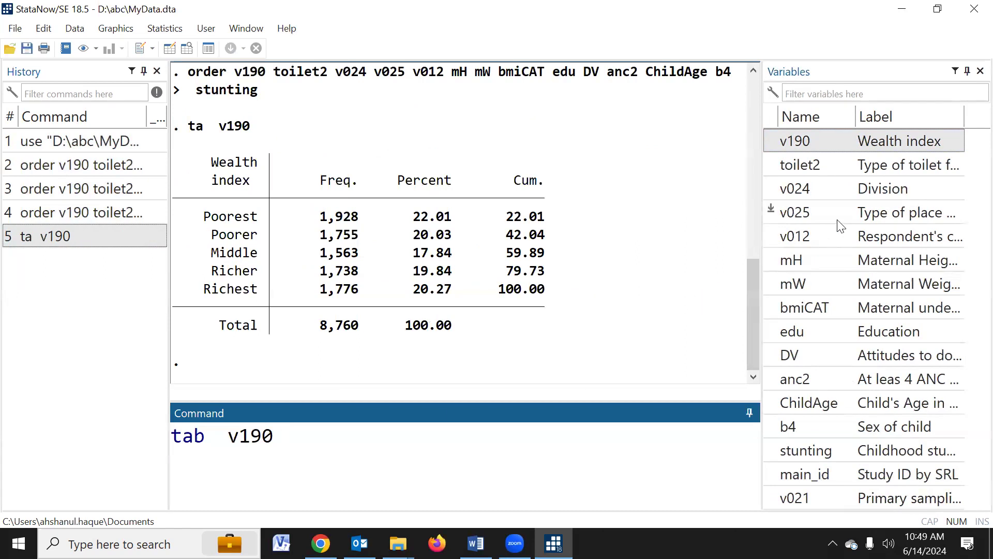
double_click(776, 212)
left_click(476, 453)
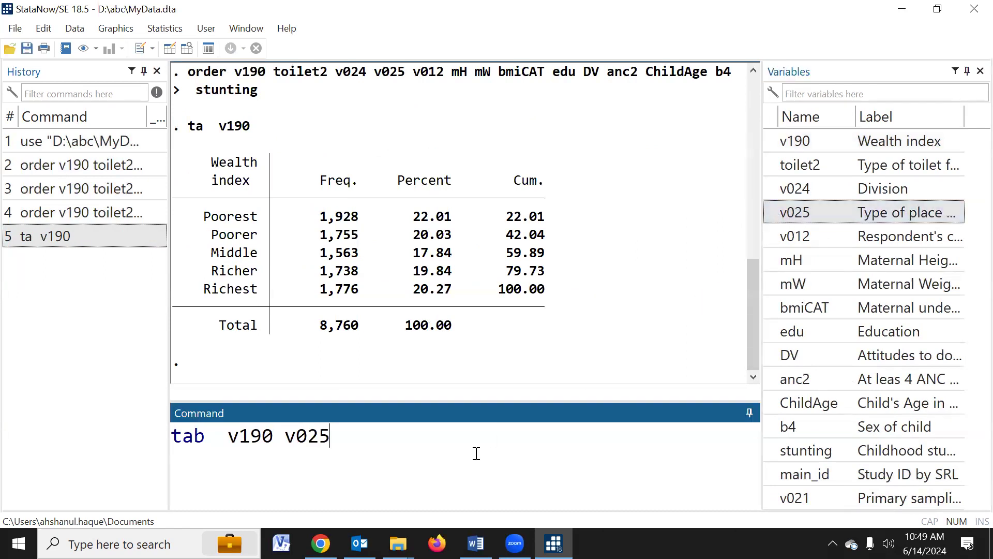
key("Return")
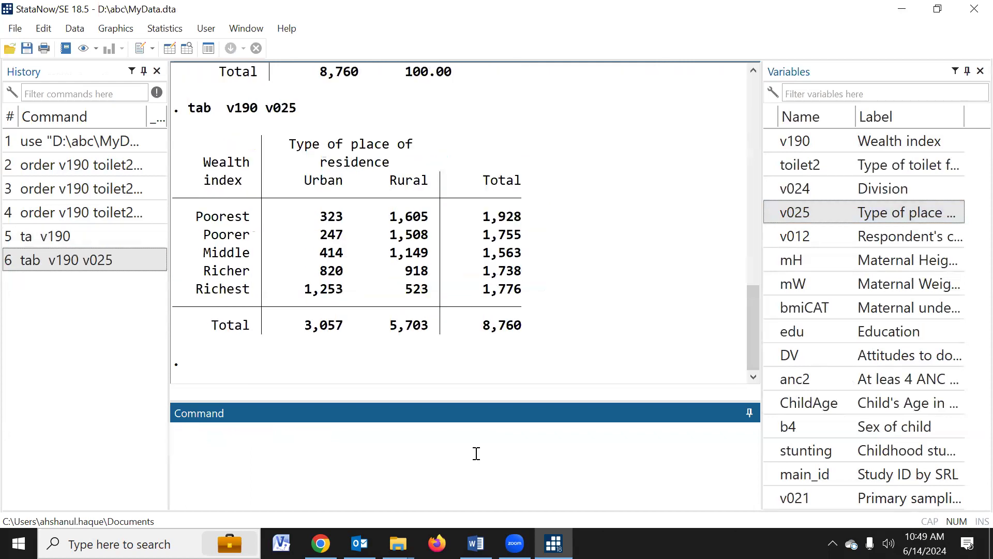
Rerun the v190 by v025 cross-tabulation with the col option for column percentages.
left_click(101, 259)
left_click(343, 446)
type(", col")
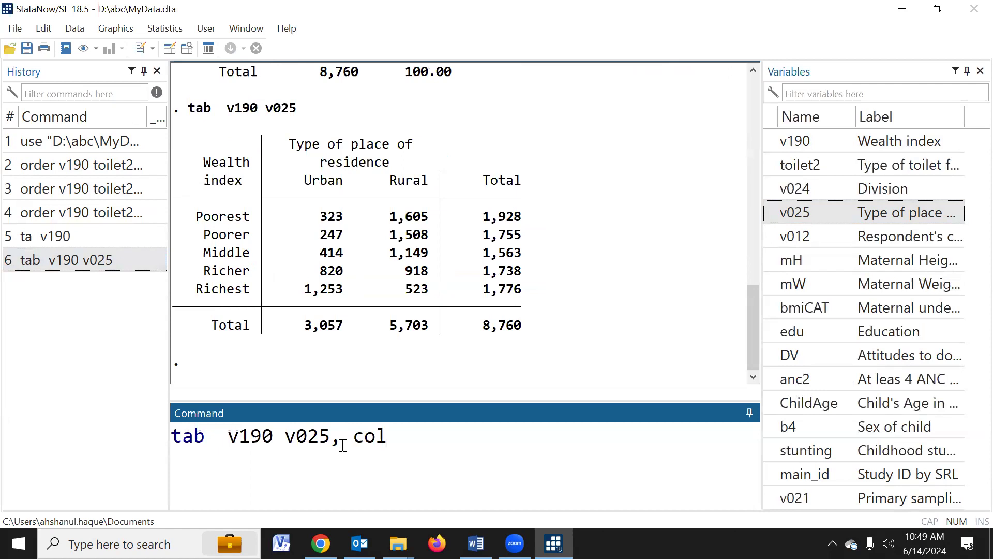
key("Return")
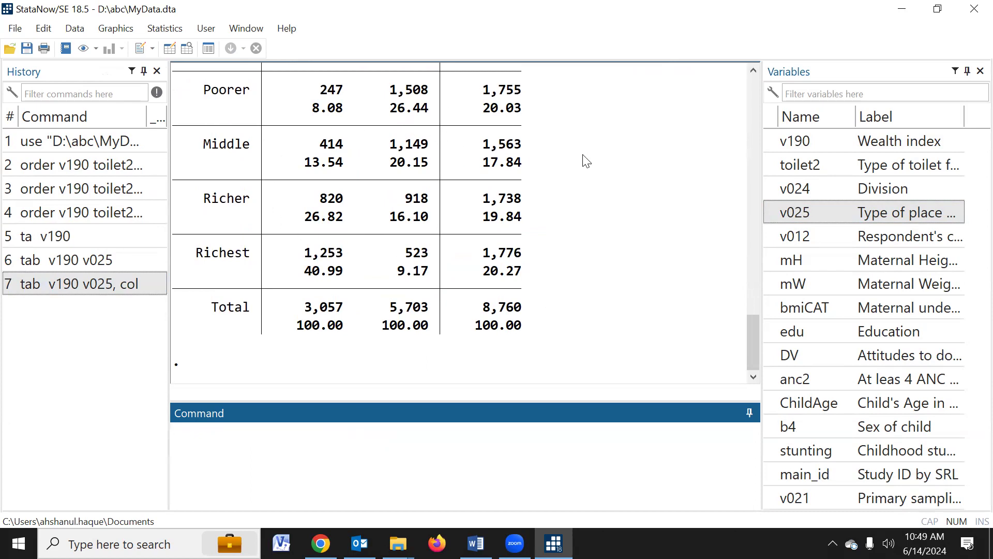
Start a table of descriptive statistics (dtable) with the variables v190, toilet2, v024 and v012.
left_click(174, 32)
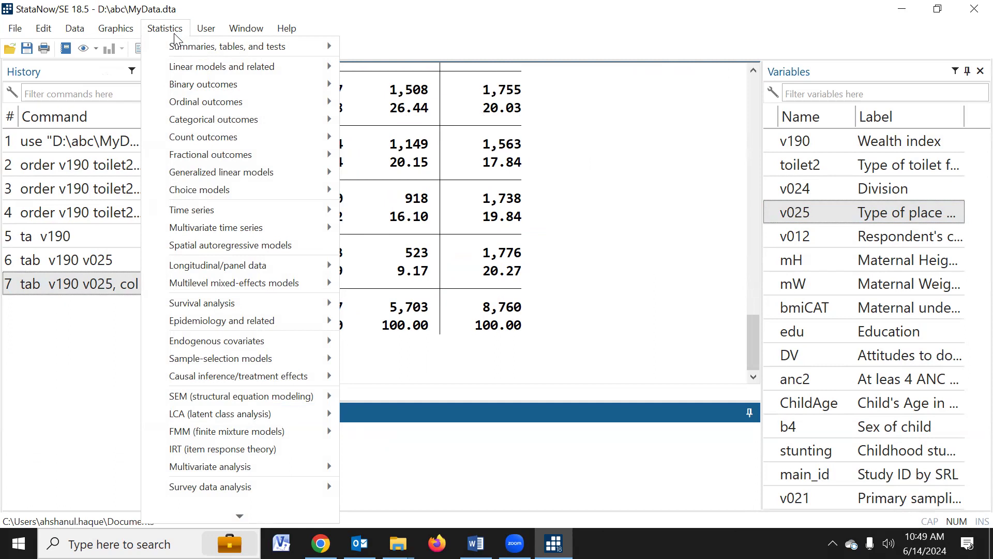
mouse_move(225, 50)
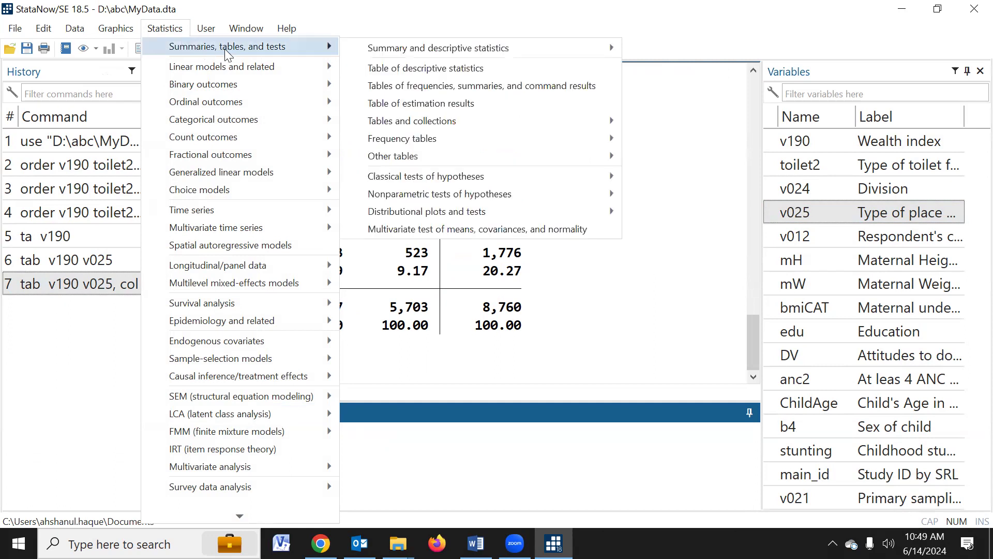
left_click(417, 76)
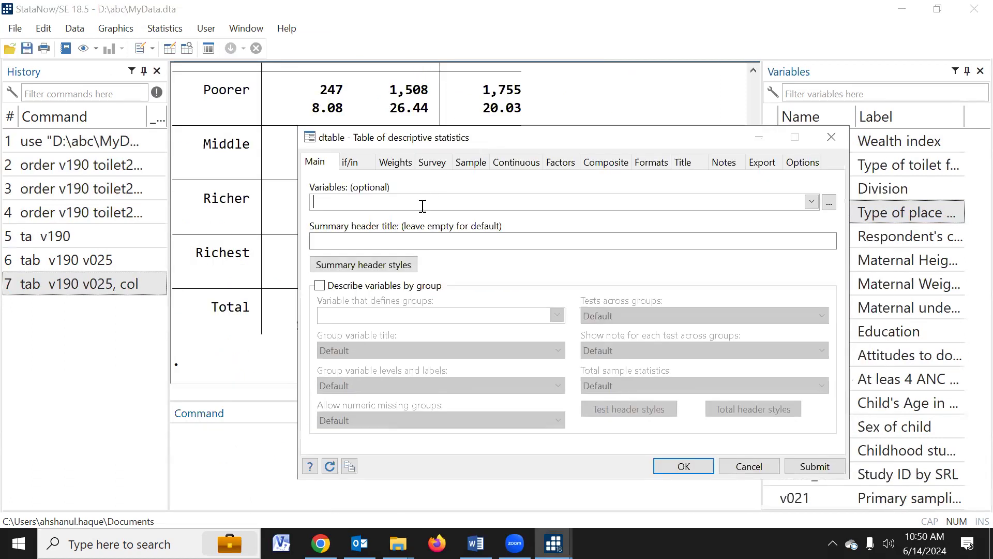
left_click(811, 201)
left_click(335, 218)
left_click(336, 231)
left_click(336, 242)
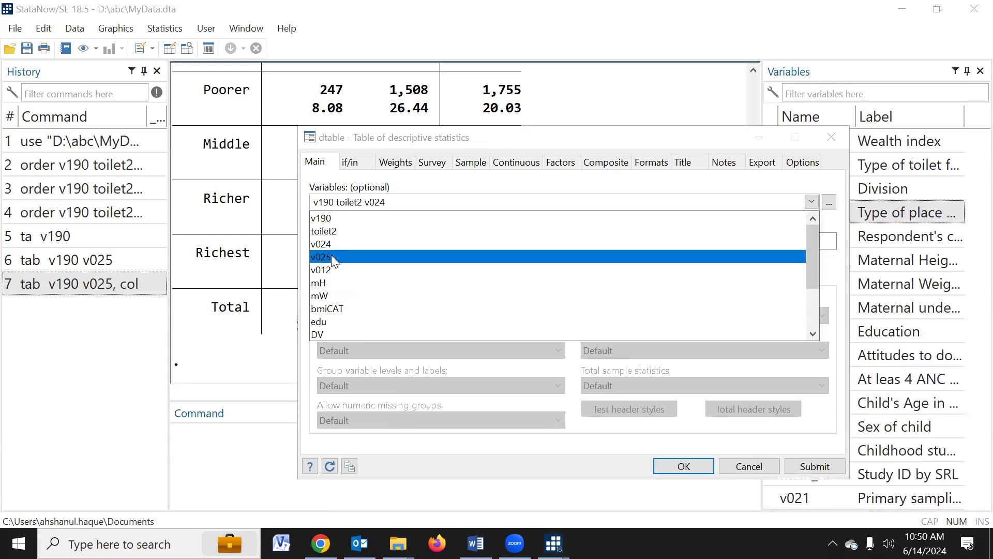
left_click(328, 266)
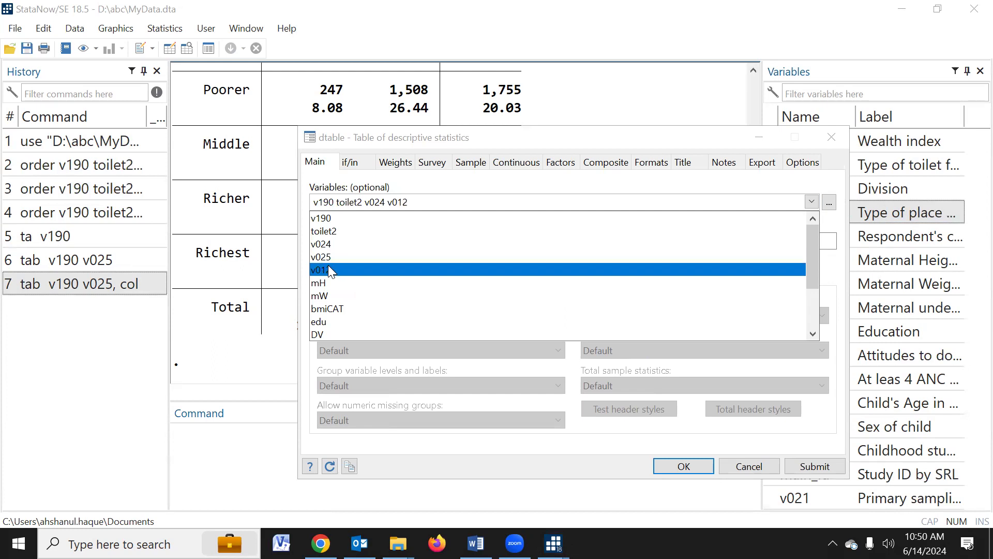
Add mH, mW, bmiCAT, edu, DV, anc2, ChildAge, b4 and stunting to the descriptive table's variables.
left_click(324, 281)
left_click(323, 294)
left_click(328, 306)
left_click(323, 320)
left_click(323, 332)
left_click(321, 270)
left_click(323, 282)
left_click(323, 296)
left_click(326, 308)
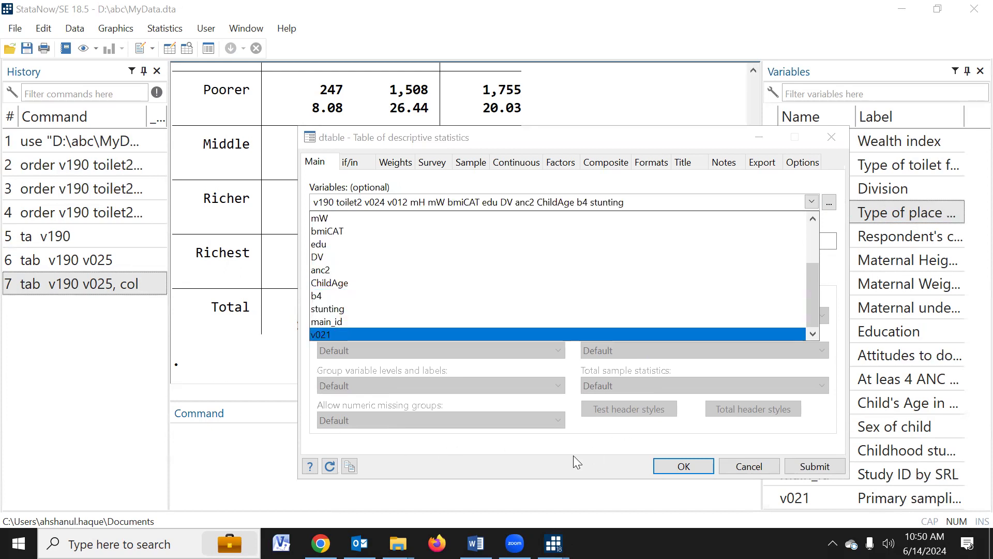
left_click(710, 146)
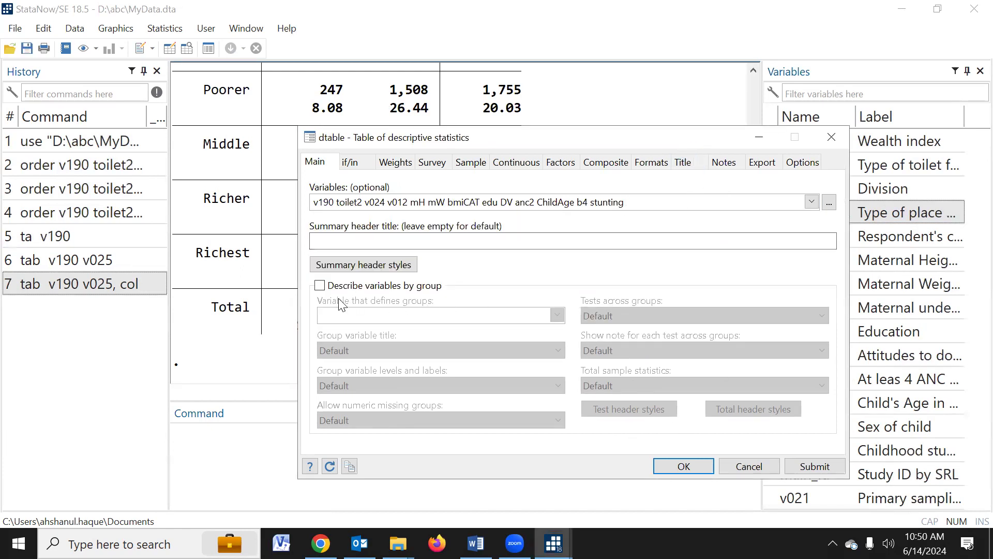
Describe the variables by group, with v025 as the variable that defines the groups.
left_click(320, 285)
left_click(479, 315)
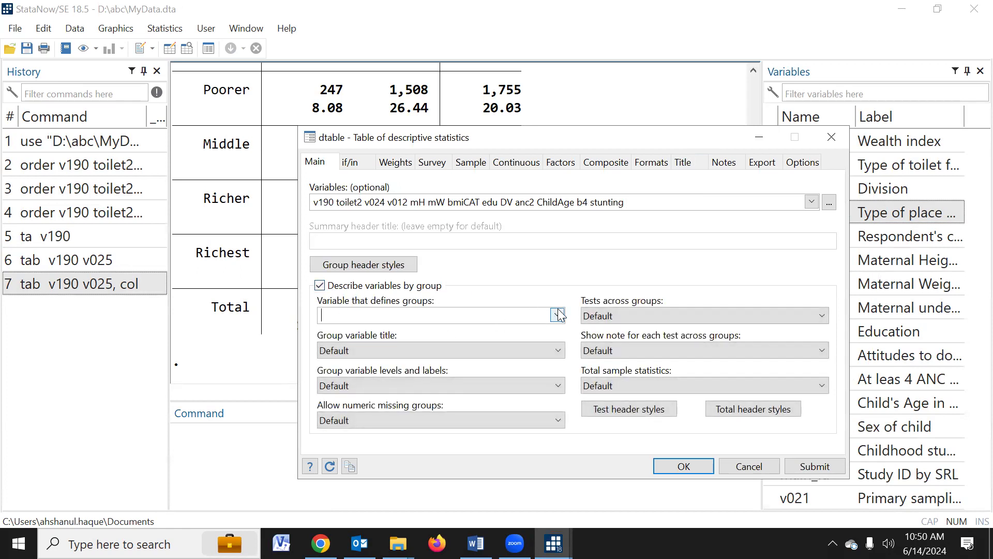
left_click(557, 314)
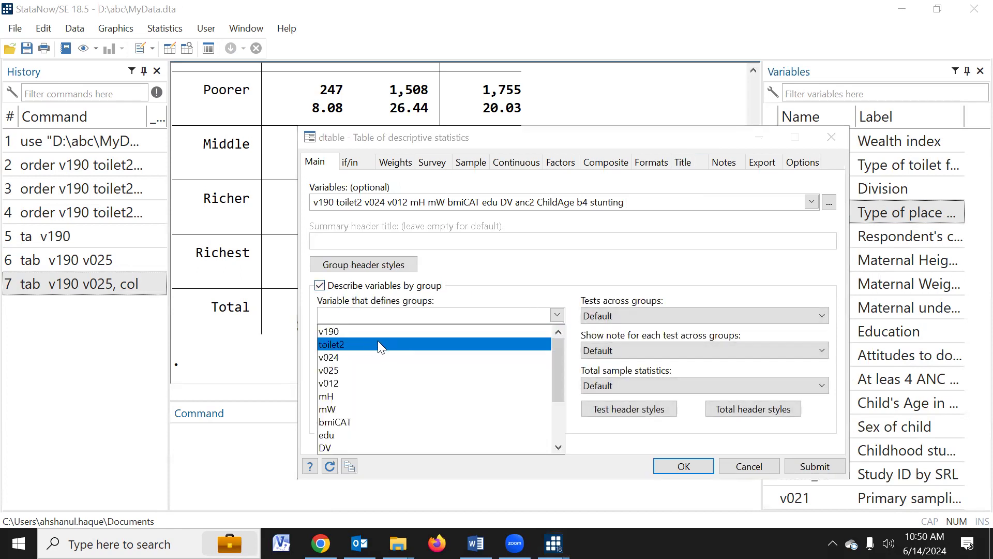
left_click(335, 370)
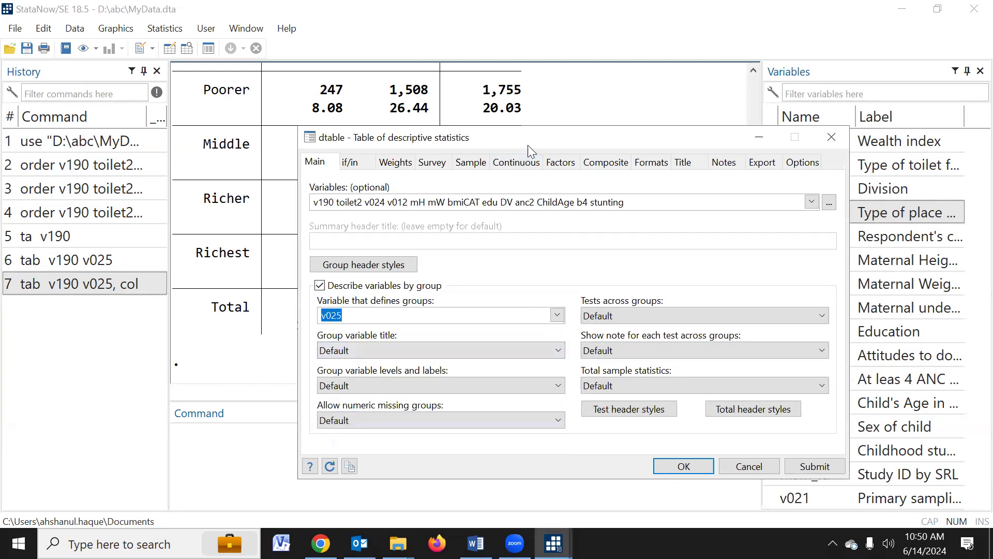
left_click_drag(530, 142, 510, 151)
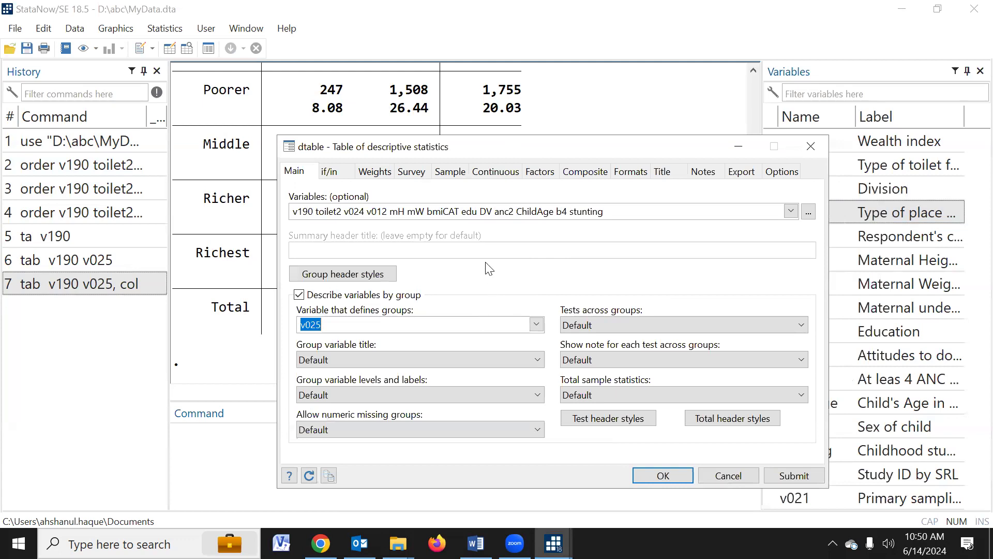
Prefix v190, toilet2 and v024 with i. in the variable list to treat them as categorical.
left_click(294, 212)
type("i.")
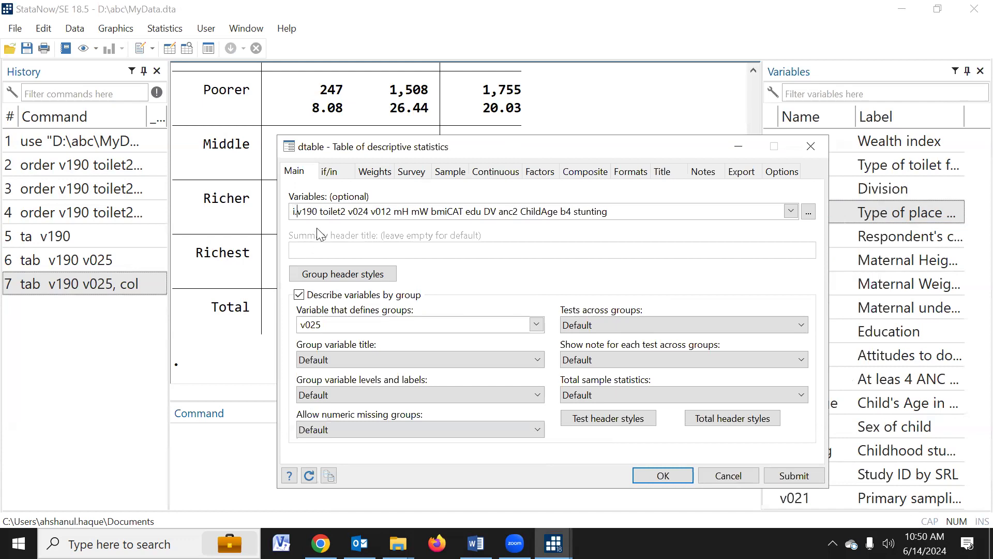
left_click(321, 212)
type("i.")
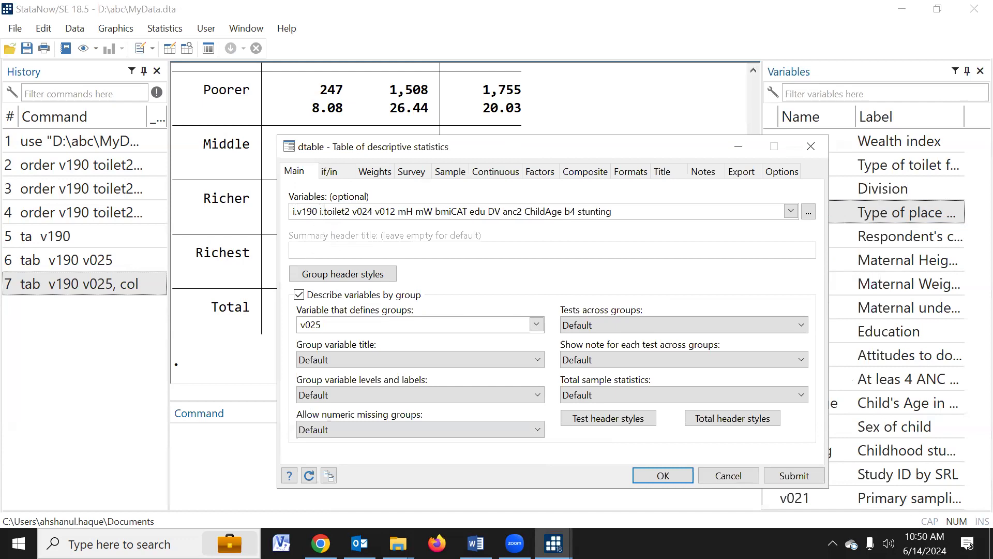
left_click(353, 212)
type("i.")
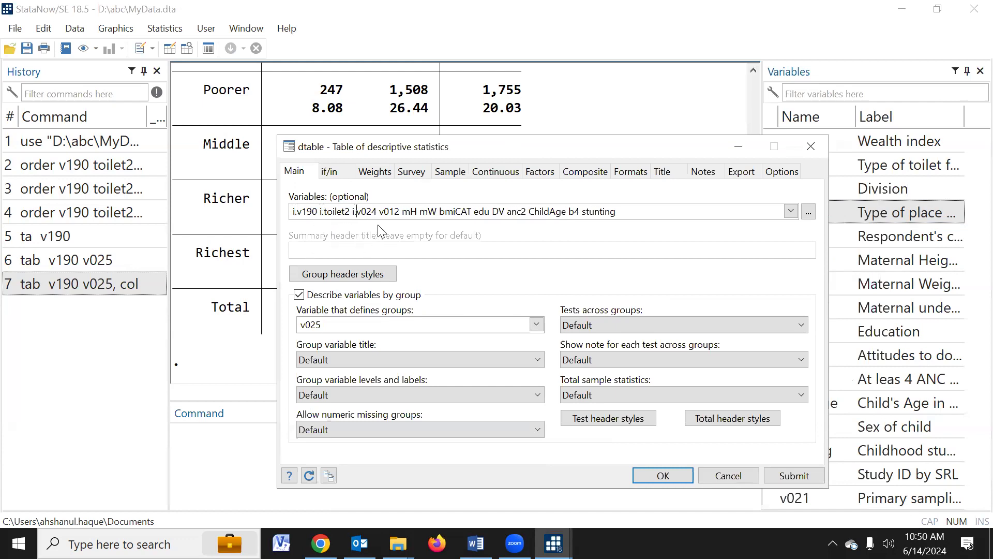
left_click(379, 212)
type("i.")
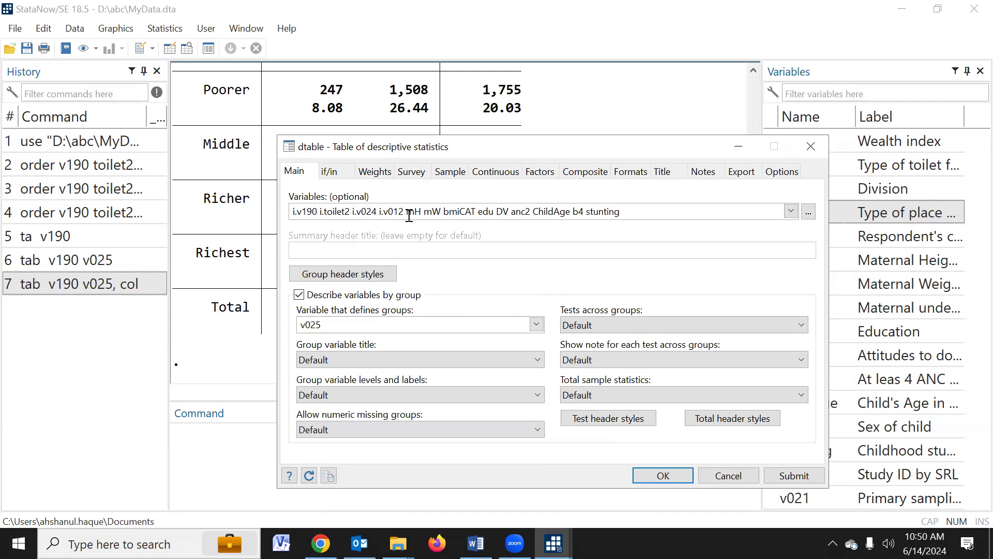
key("BackSpace")
key("BackSpace")
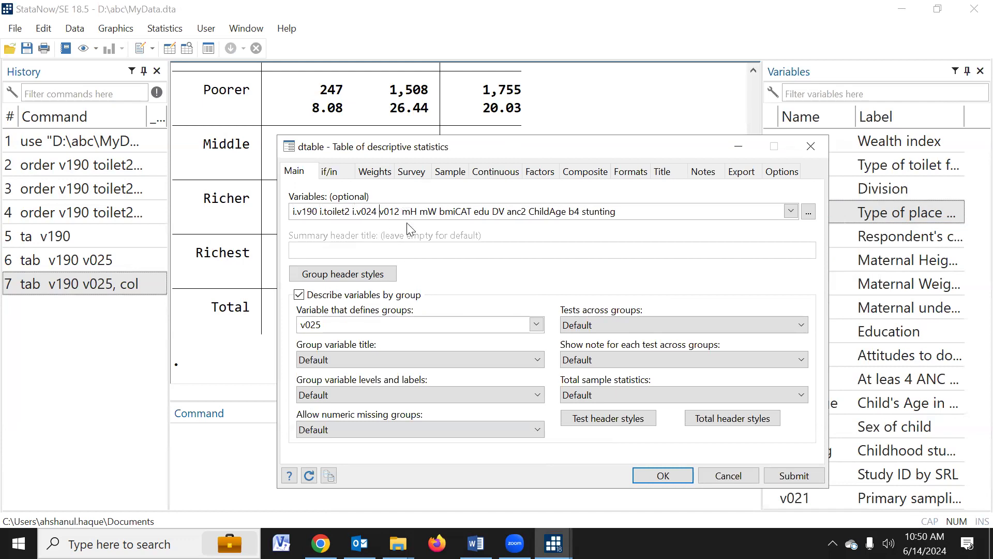
Prefix bmiCAT, edu, DV, anc2, b4 and stunting with i. in the descriptive table's variable list.
left_click(440, 211)
type("i.")
left_click(479, 211)
type("i.")
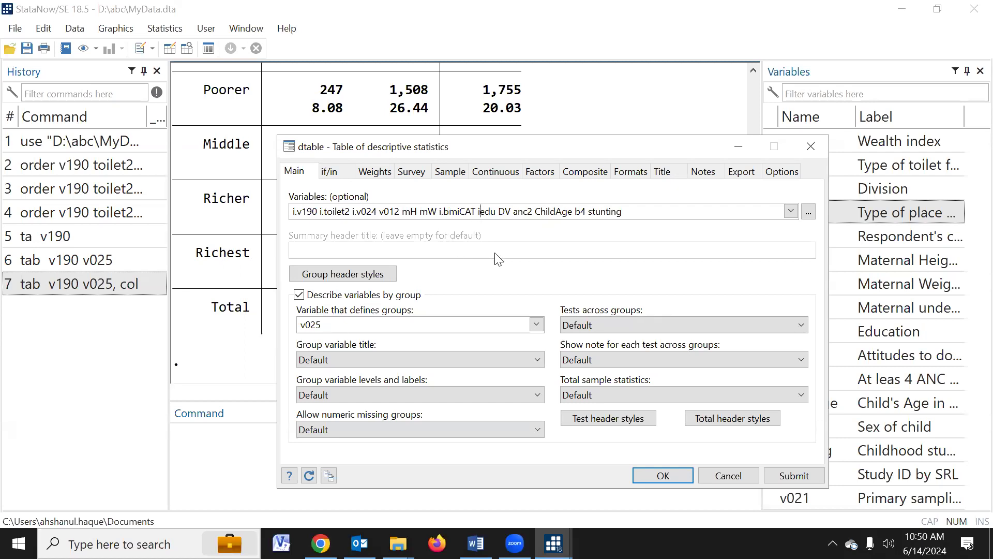
left_click(503, 211)
type("i.")
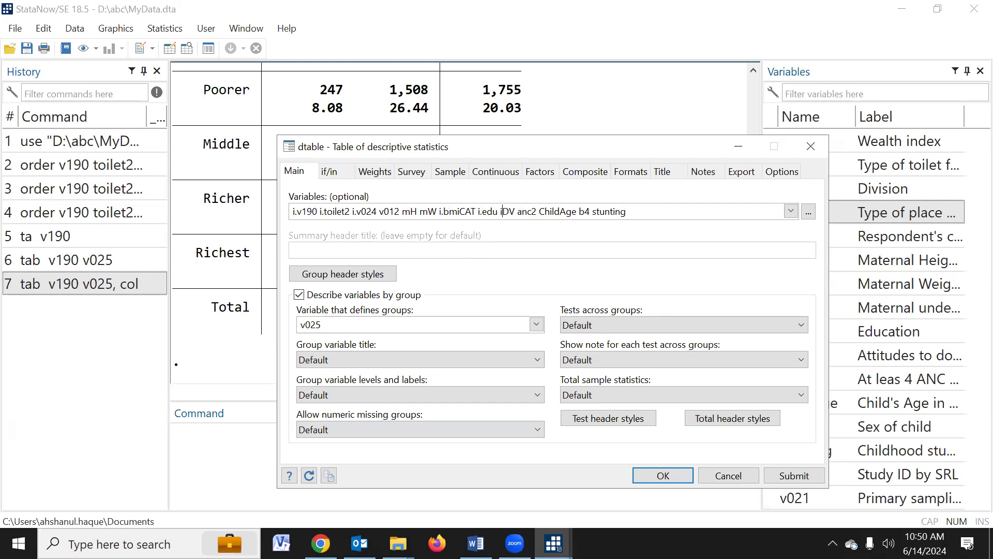
left_click(520, 211)
type("i.")
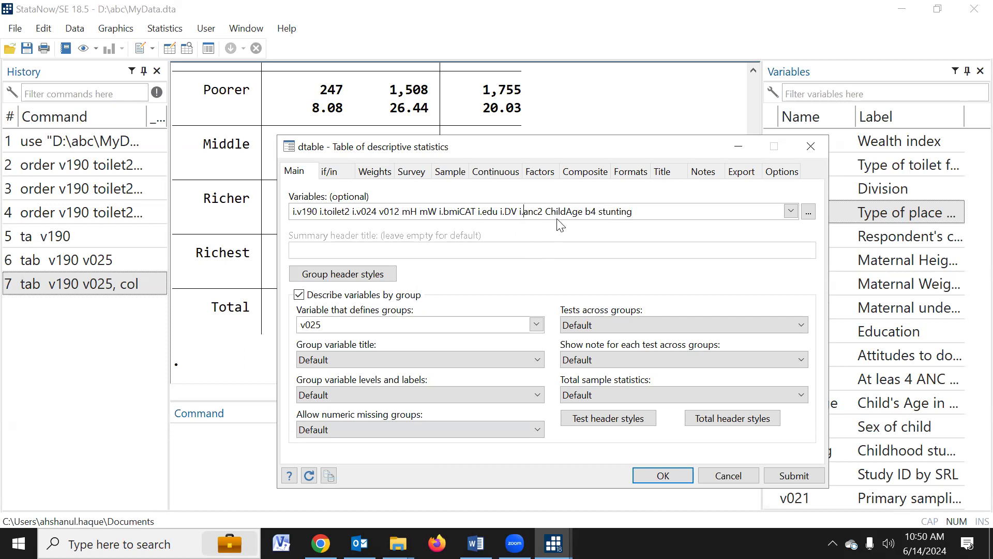
left_click(585, 211)
type("i.")
left_click(603, 211)
type("i.")
Submit the descriptive table and, with its dialog minimized, widen the results area to fit the Total column.
left_click(794, 477)
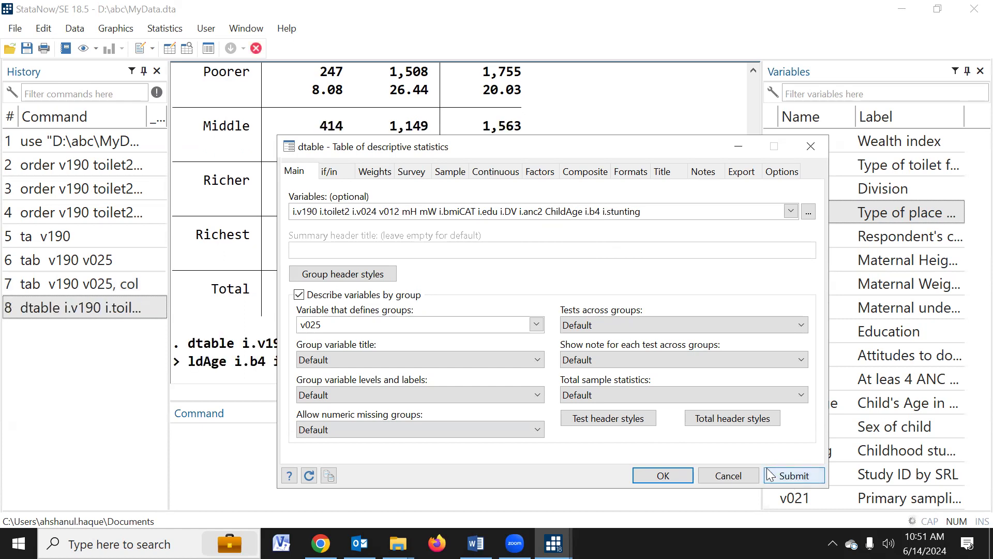
left_click(739, 147)
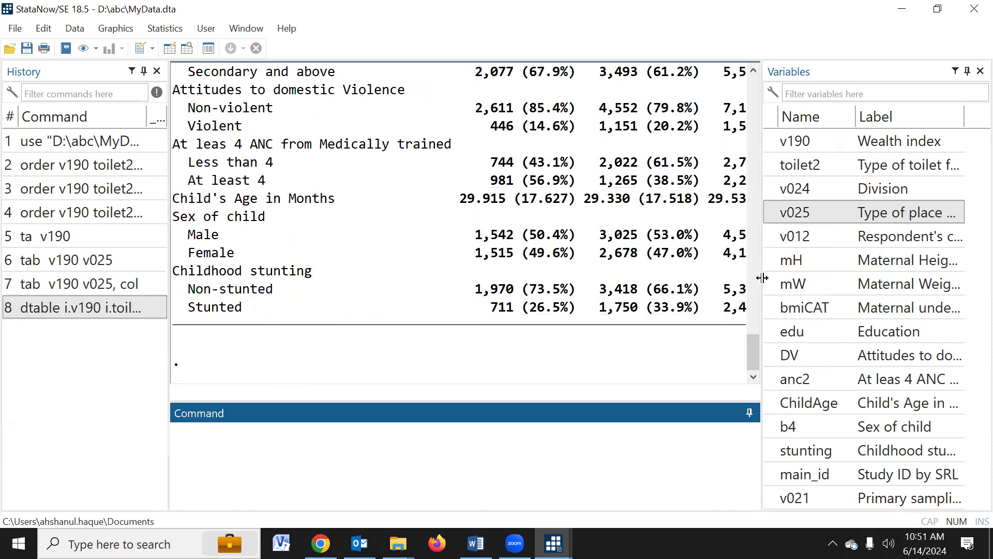
left_click_drag(762, 282, 850, 257)
Examine the descriptive table by residence, comparing the rows for continuous variables such as child's age and maternal weight with the categorical ones.
scroll(428, 259, "up", 15)
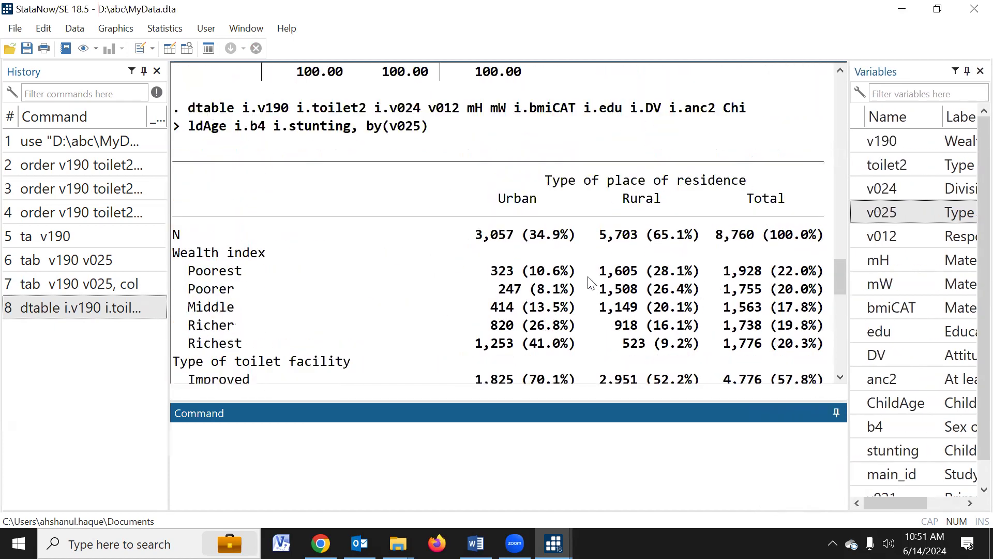
scroll(591, 282, "down", 4)
scroll(591, 282, "down", 8)
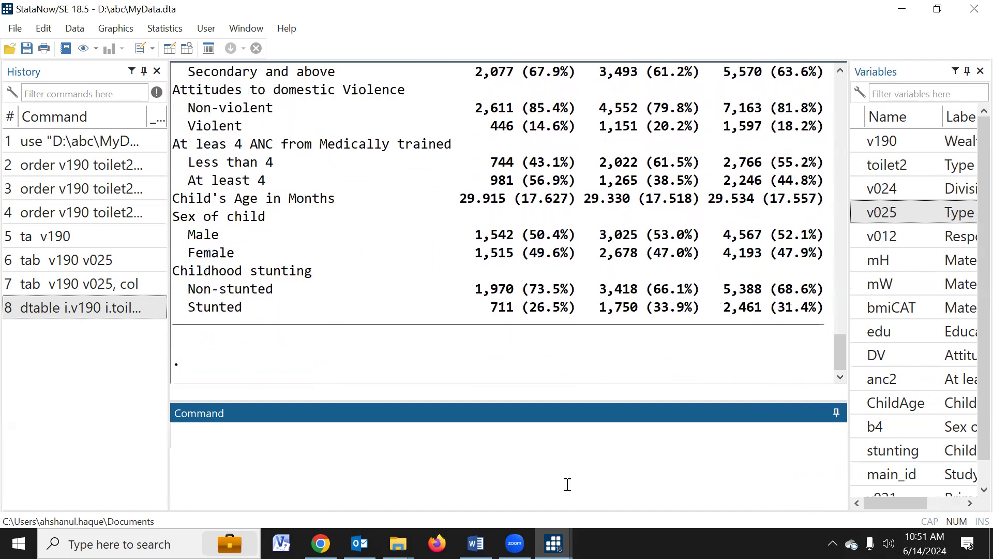
left_click(581, 338)
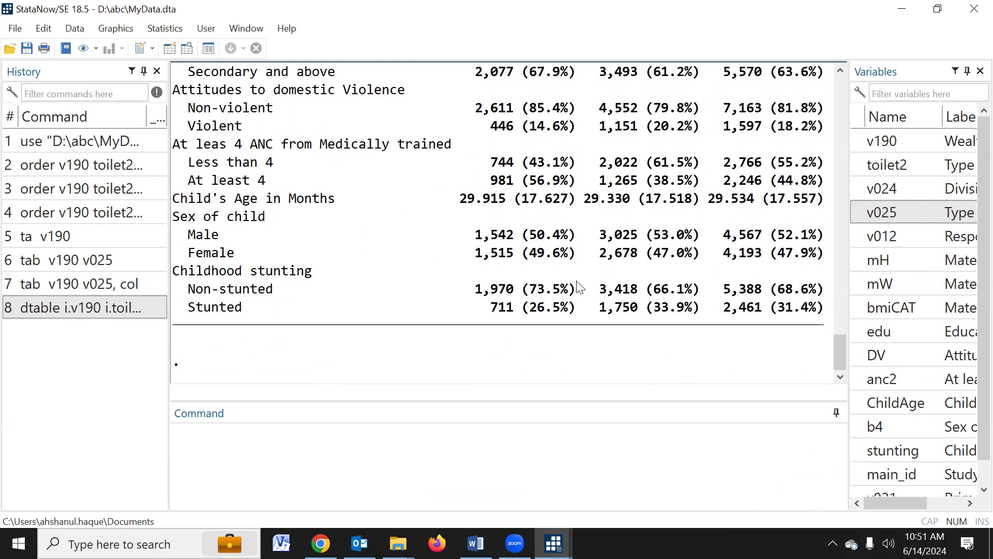
left_click_drag(174, 201, 823, 207)
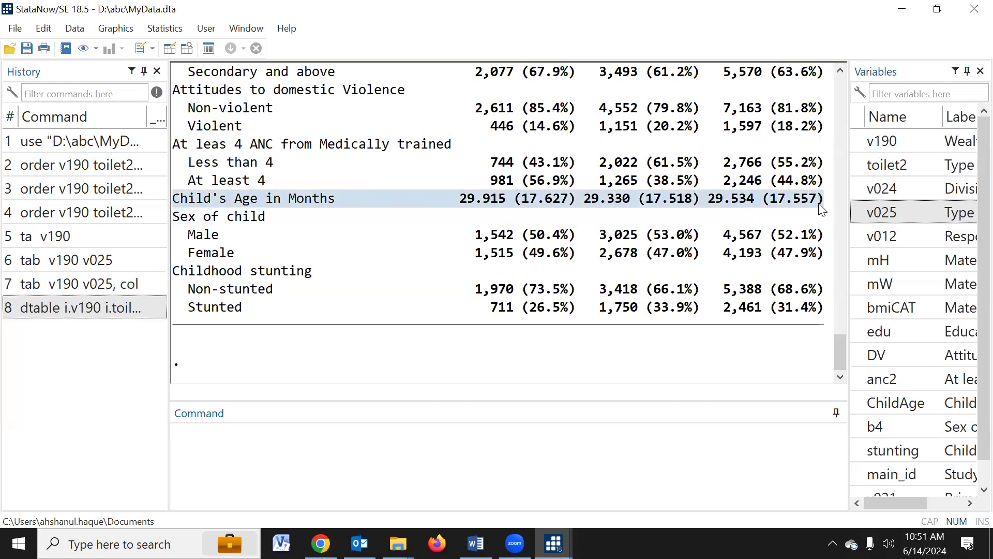
scroll(560, 212, "up", 3)
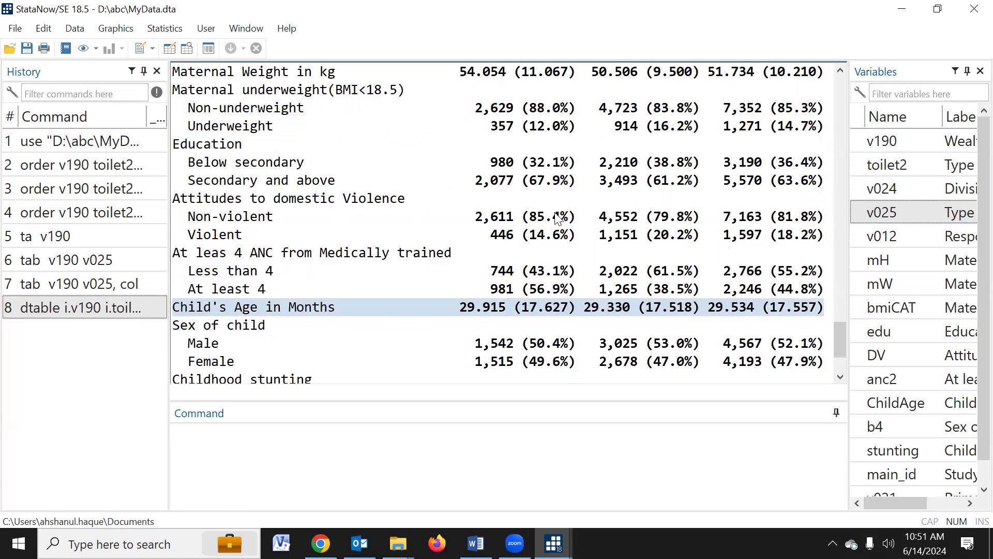
left_click_drag(175, 131, 765, 150)
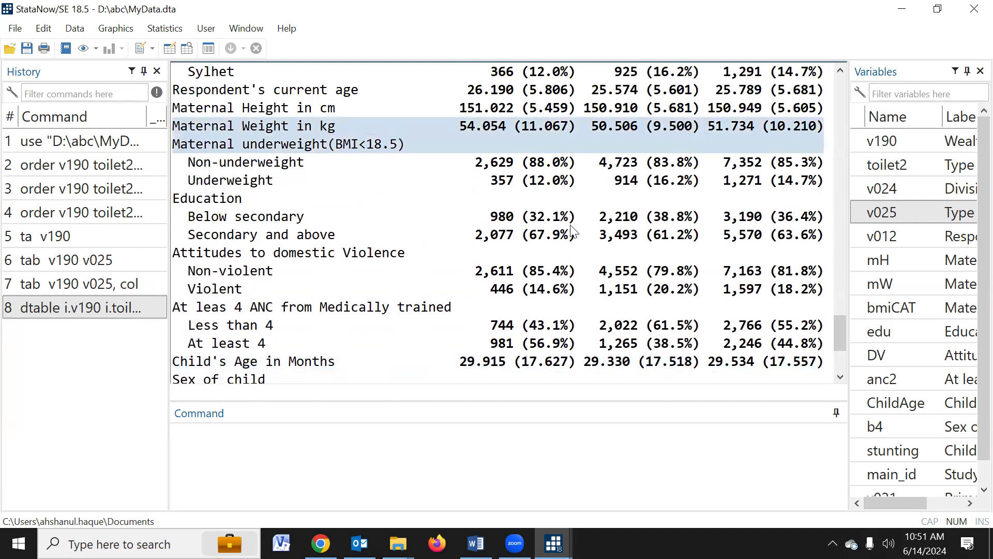
scroll(558, 220, "up", 1)
scroll(497, 191, "up", 3)
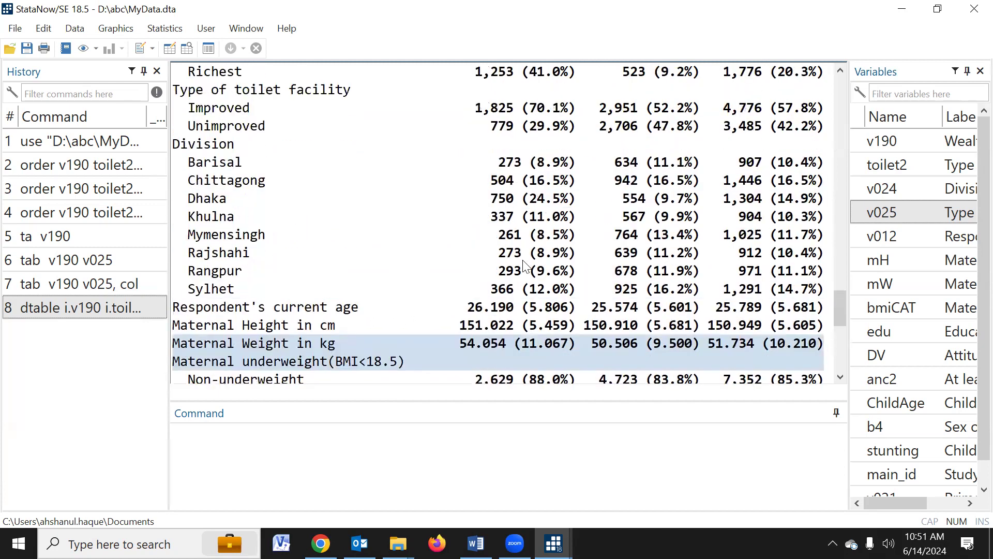
Reopen the minimized dtable dialog and define a general numeric format with 2 digits right of the decimal.
scroll(527, 267, "down", 3)
mouse_move(553, 543)
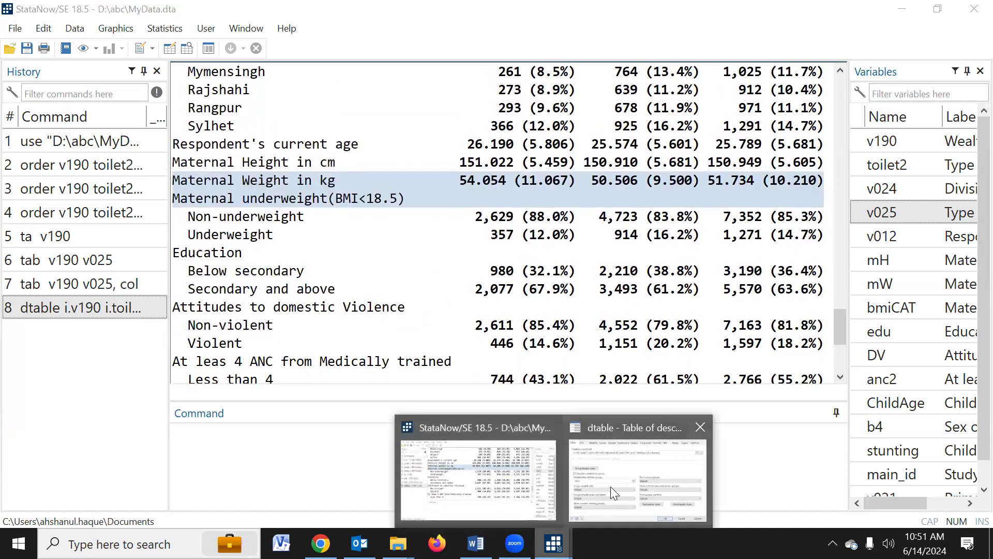
left_click(618, 486)
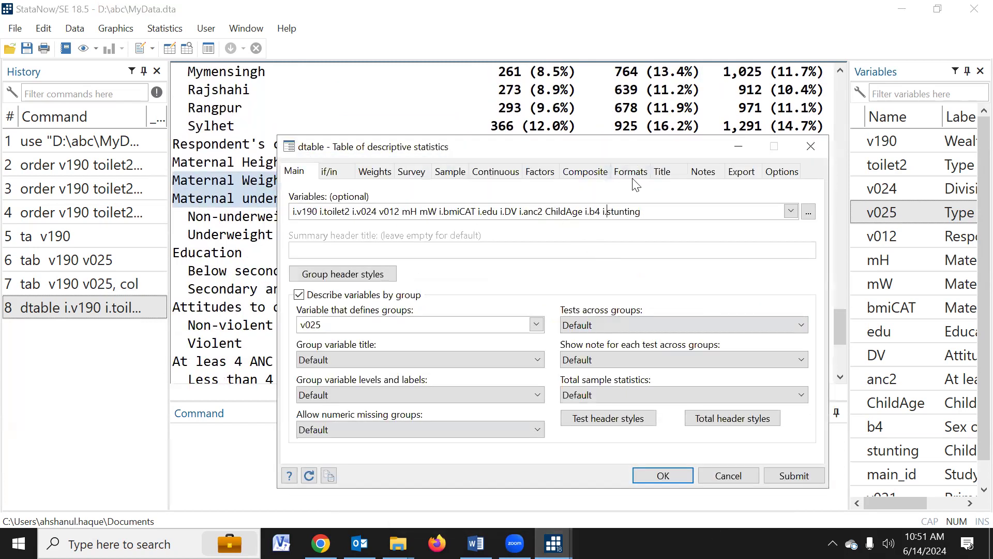
left_click(636, 179)
left_click(445, 212)
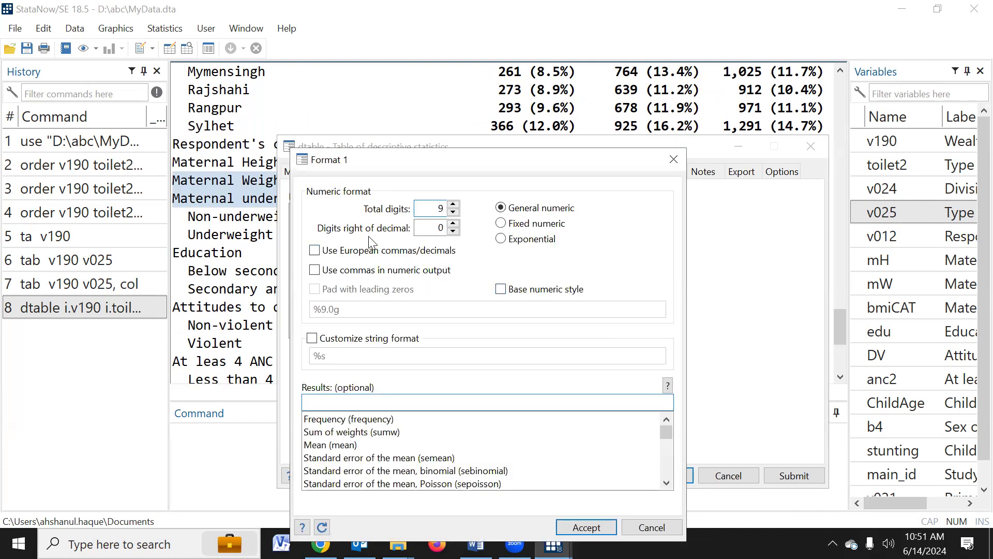
left_click(453, 225)
left_click_drag(541, 165, 526, 115)
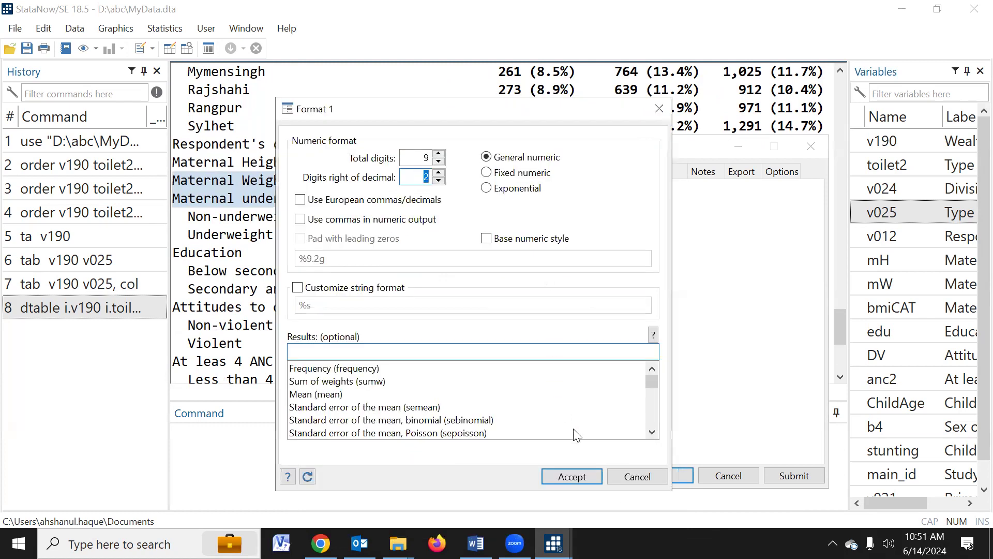
left_click(572, 476)
Set the descriptive table to export as an Office open XML (.docx) file named Tab2 in the D:\abc folder.
left_click_drag(564, 153, 506, 150)
left_click(723, 171)
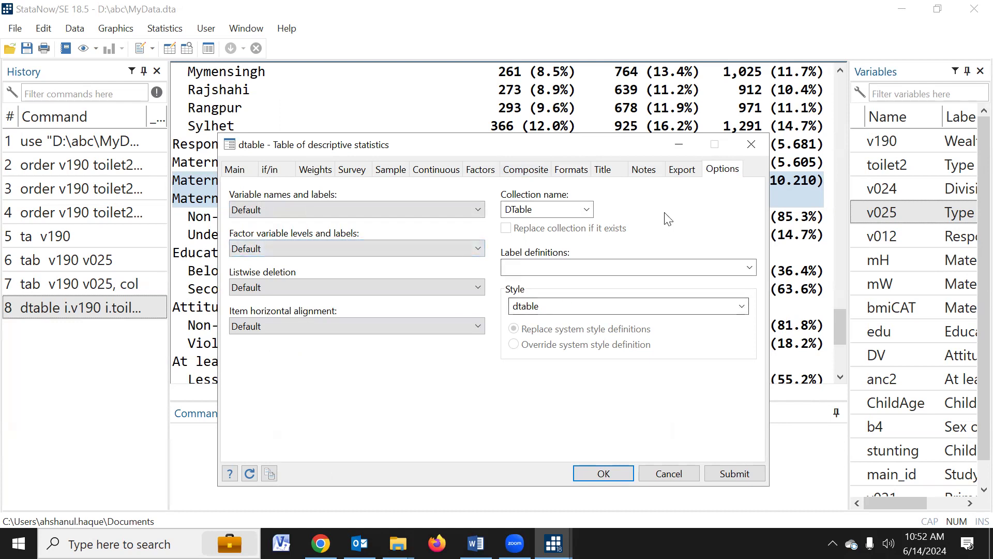
left_click(682, 169)
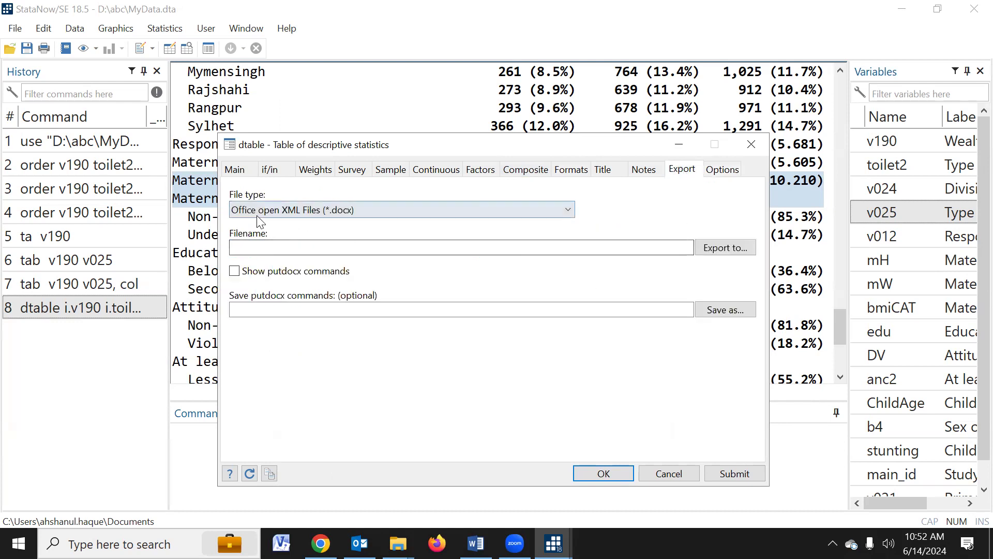
left_click(462, 212)
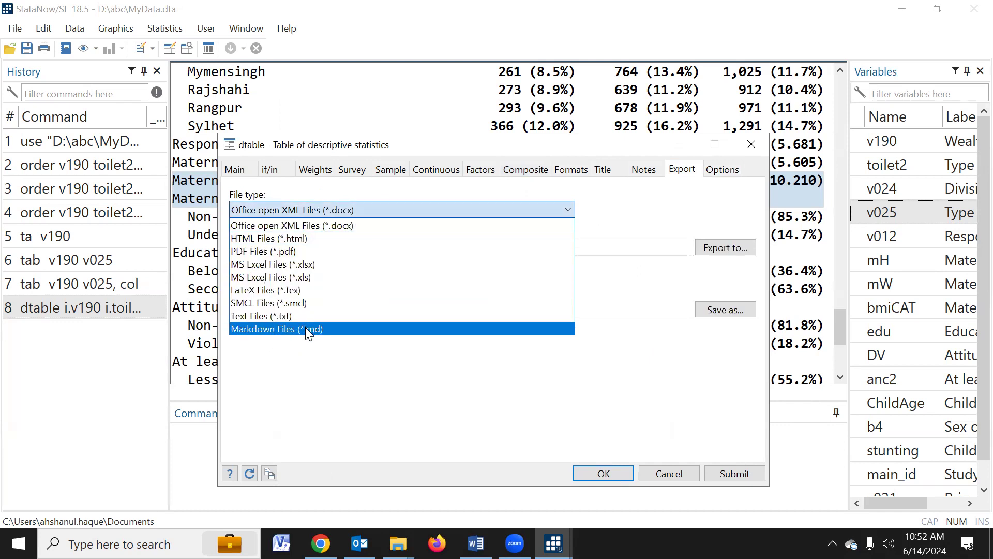
left_click(321, 210)
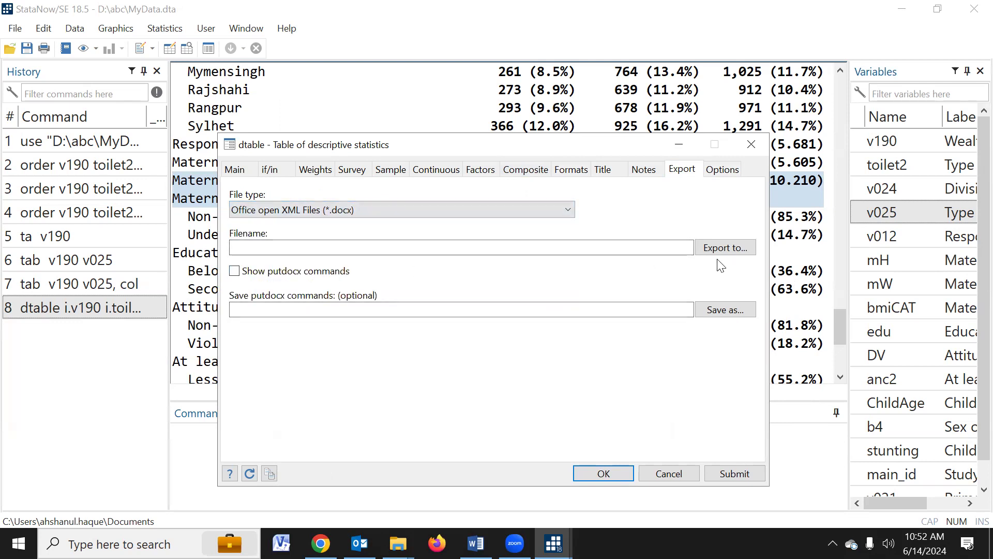
left_click(729, 249)
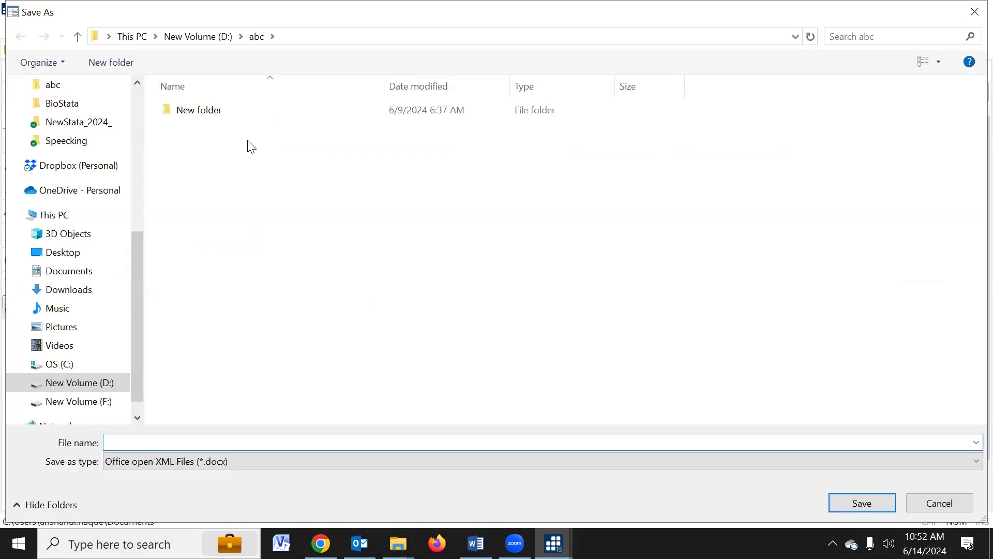
left_click(116, 381)
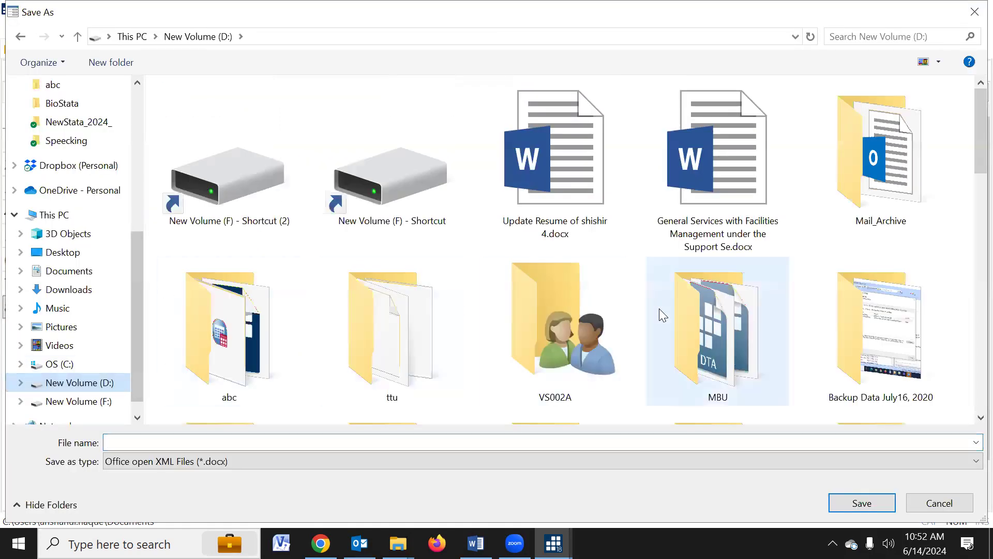
double_click(245, 351)
left_click(259, 438)
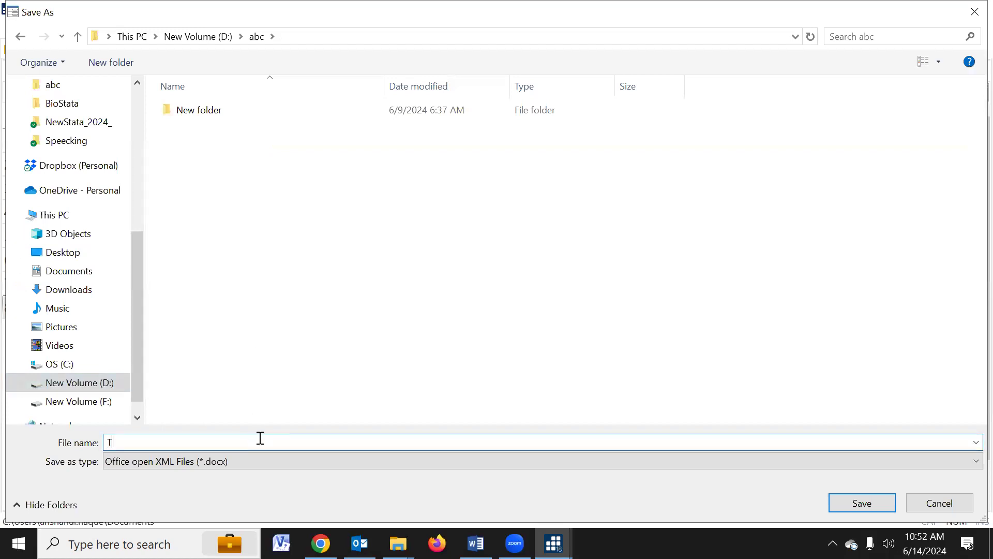
type("Tab2")
left_click(854, 503)
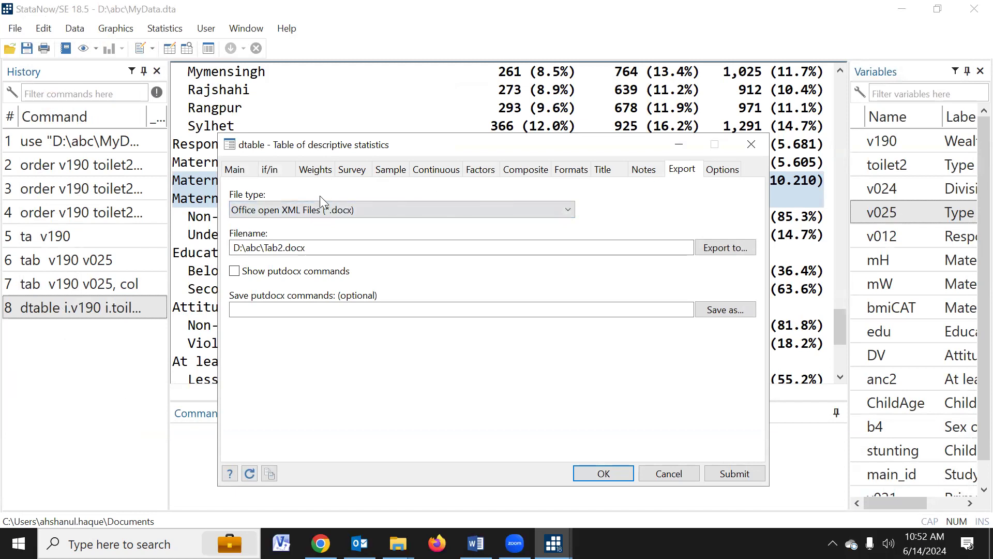
Review the remaining dtable settings, from weights, survey and sample through title, notes and export, ending at the main variable settings.
left_click(316, 171)
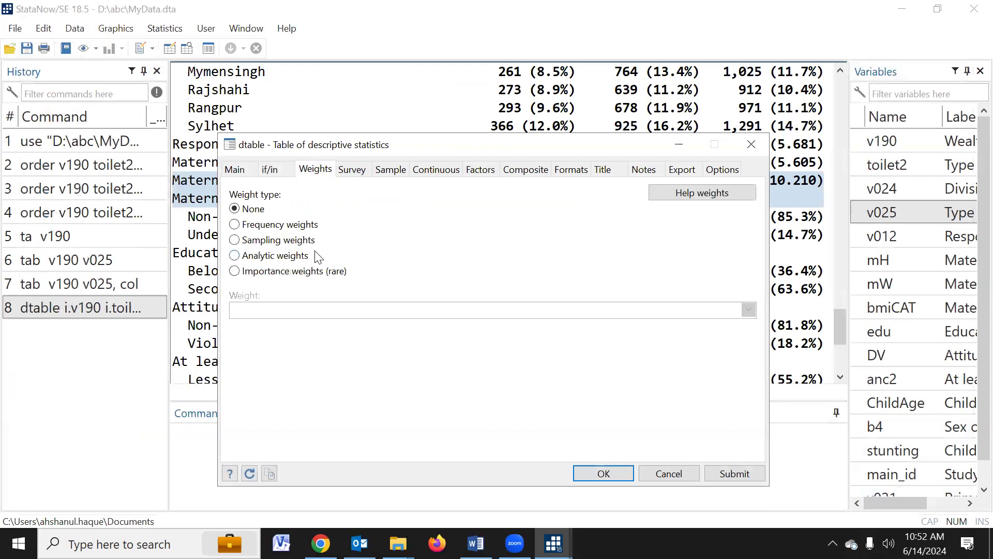
left_click(351, 171)
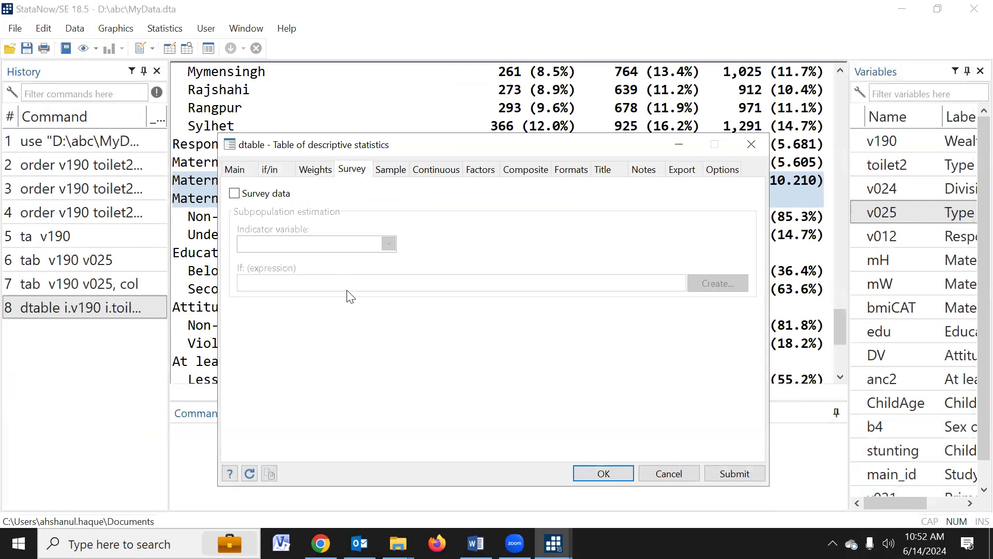
left_click(394, 171)
left_click(439, 176)
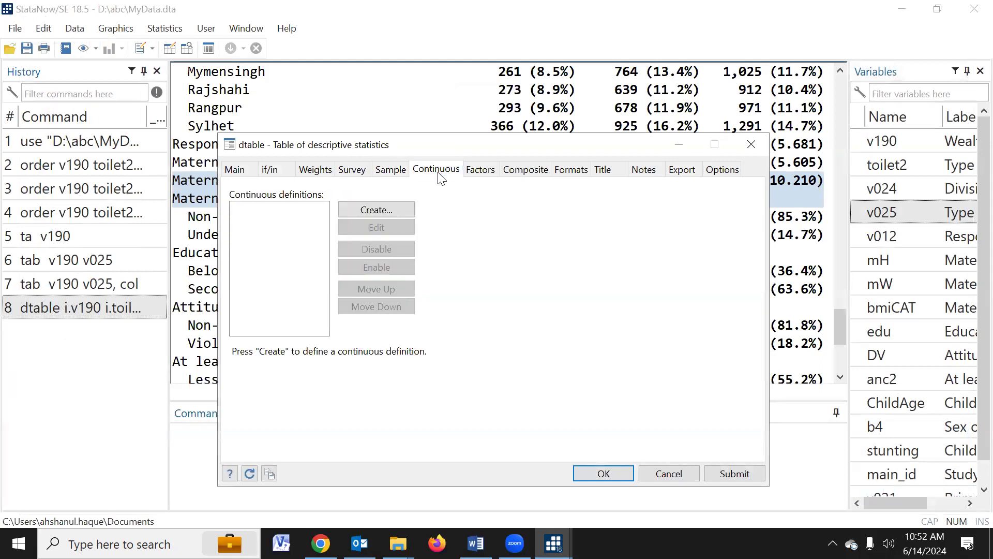
left_click(485, 179)
left_click(525, 175)
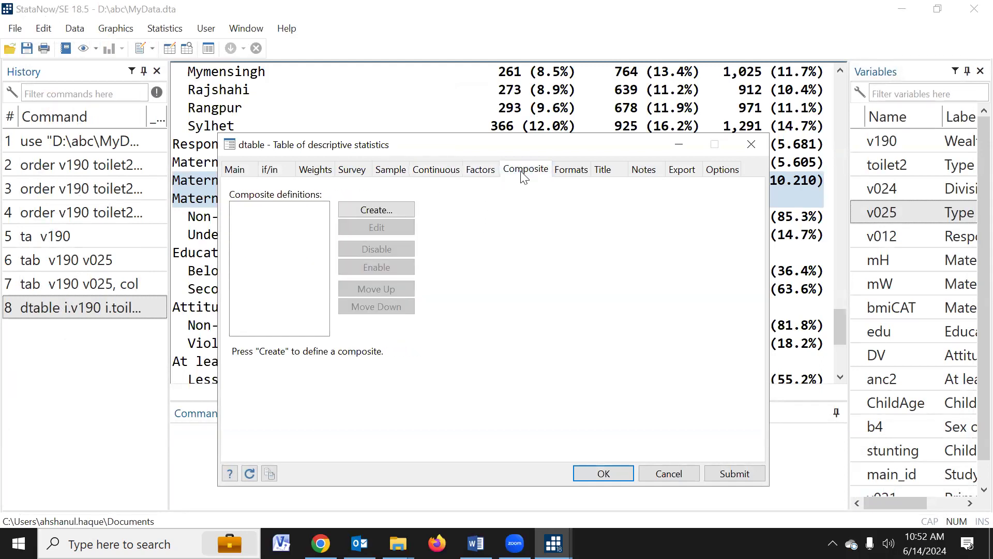
left_click(570, 178)
left_click(606, 175)
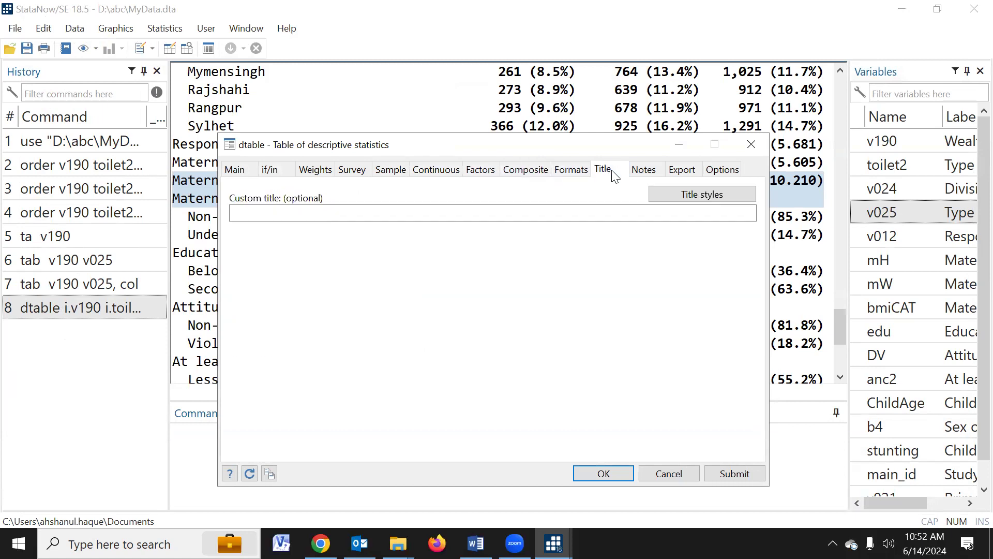
left_click(649, 175)
left_click(672, 176)
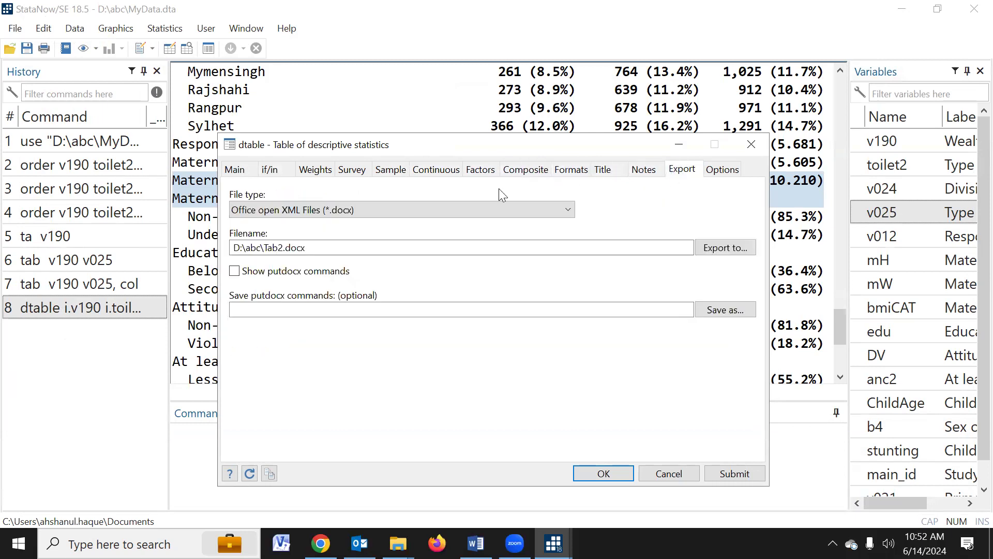
left_click(247, 173)
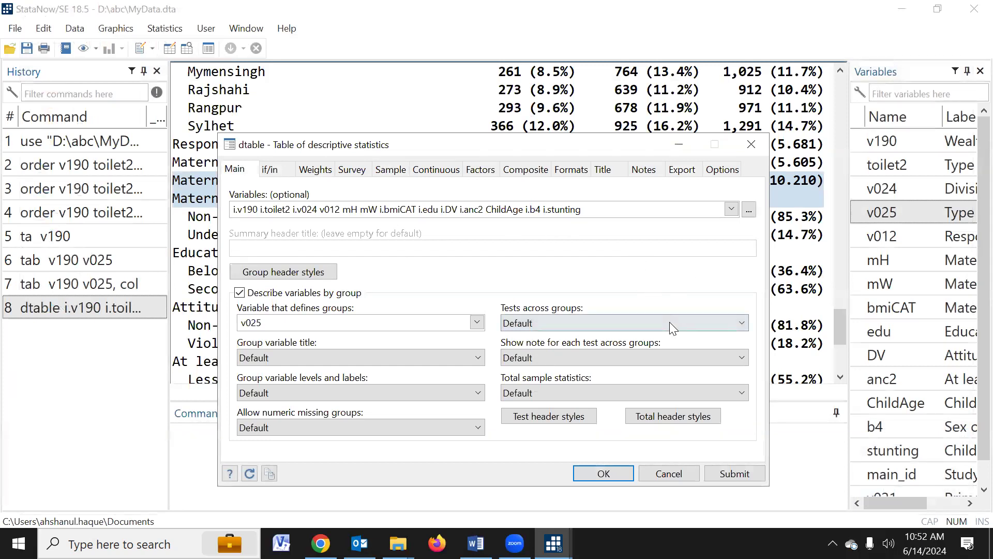
Submit the table with its Word export, close the dialog, and open Tab2.docx from the abc folder in File Explorer.
left_click(732, 473)
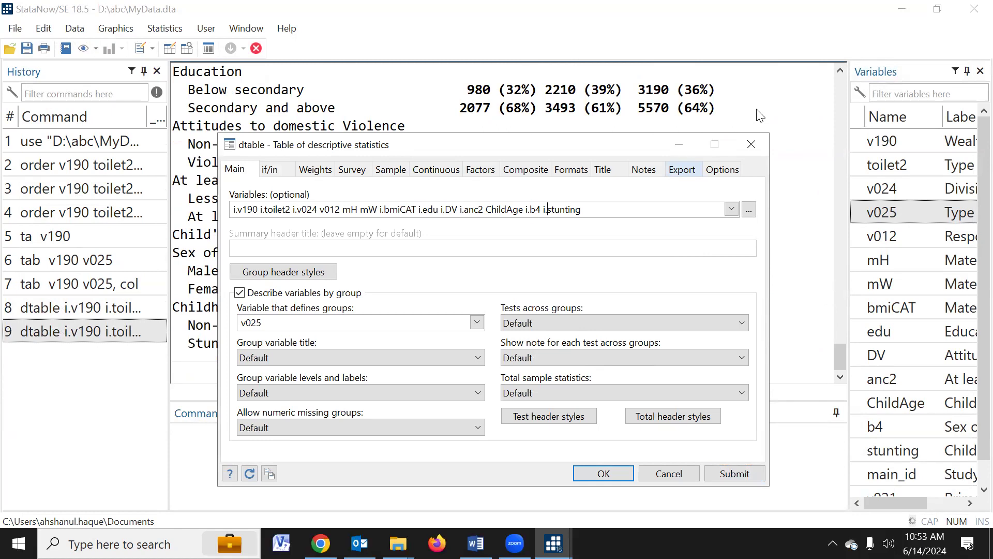
left_click(668, 472)
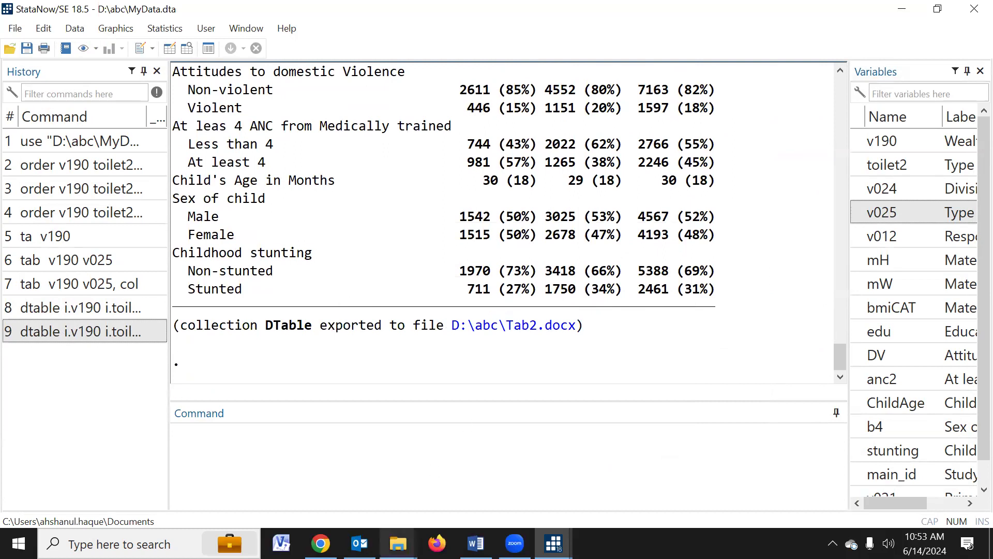
mouse_move(399, 543)
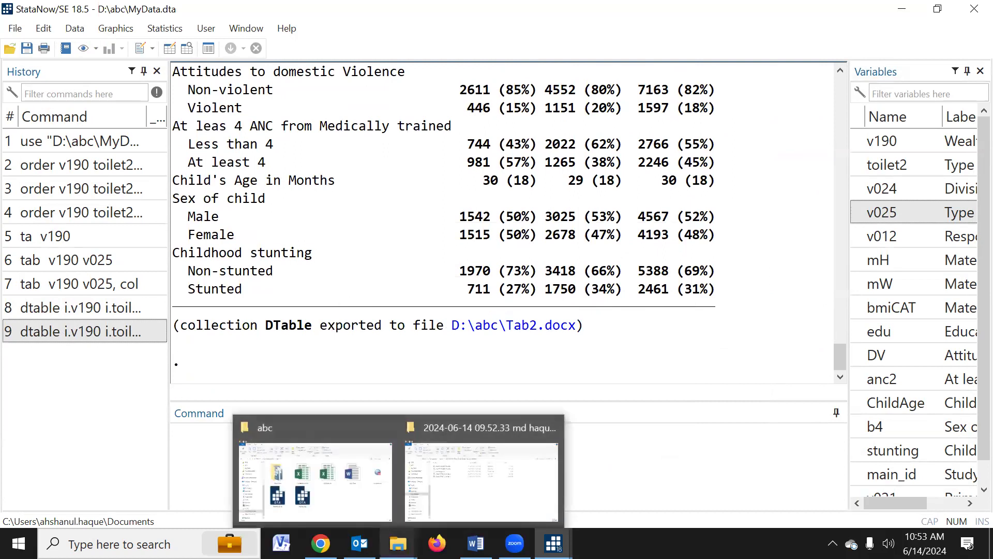
left_click(346, 517)
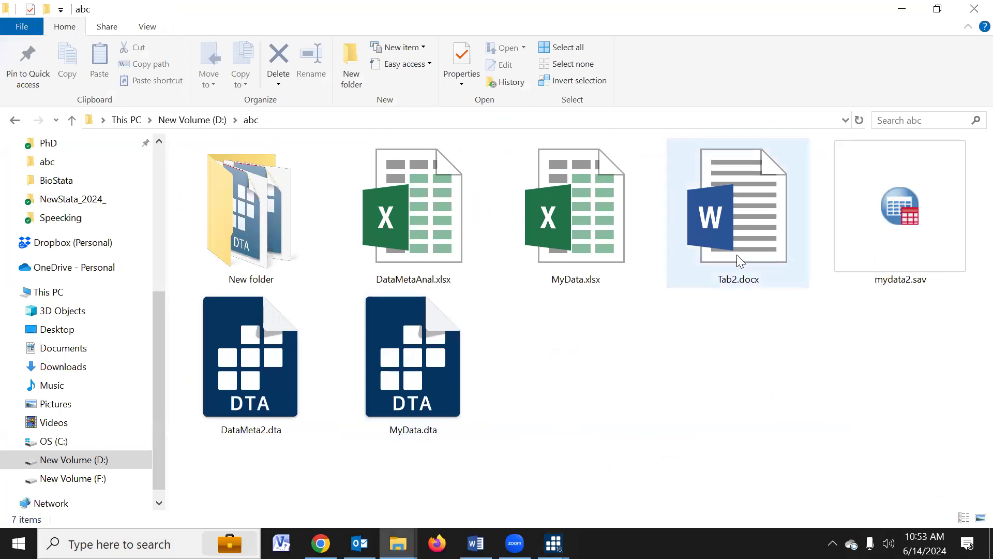
double_click(745, 230)
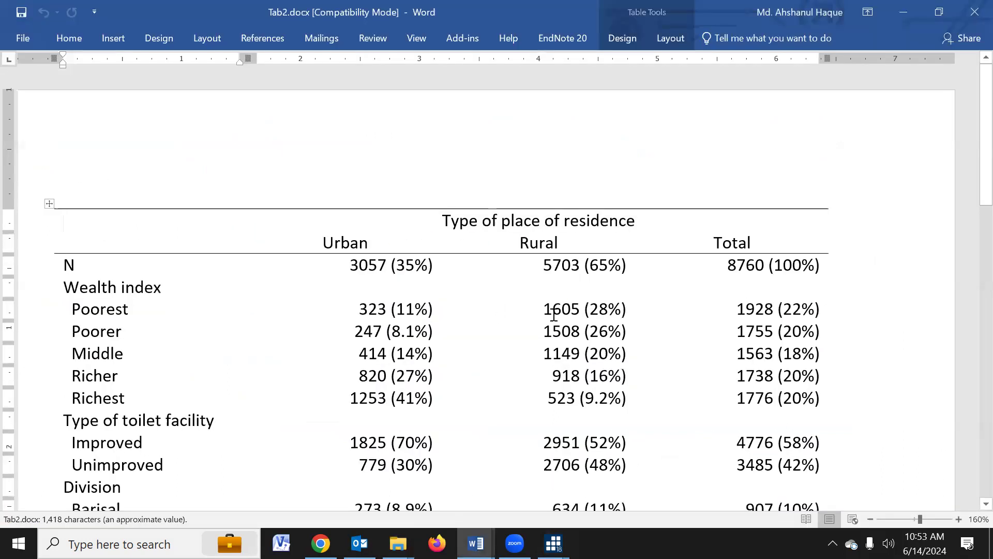
Examine the exported table by type of residence in Word from start to end, and close Tab2.docx.
scroll(553, 315, "down", 15)
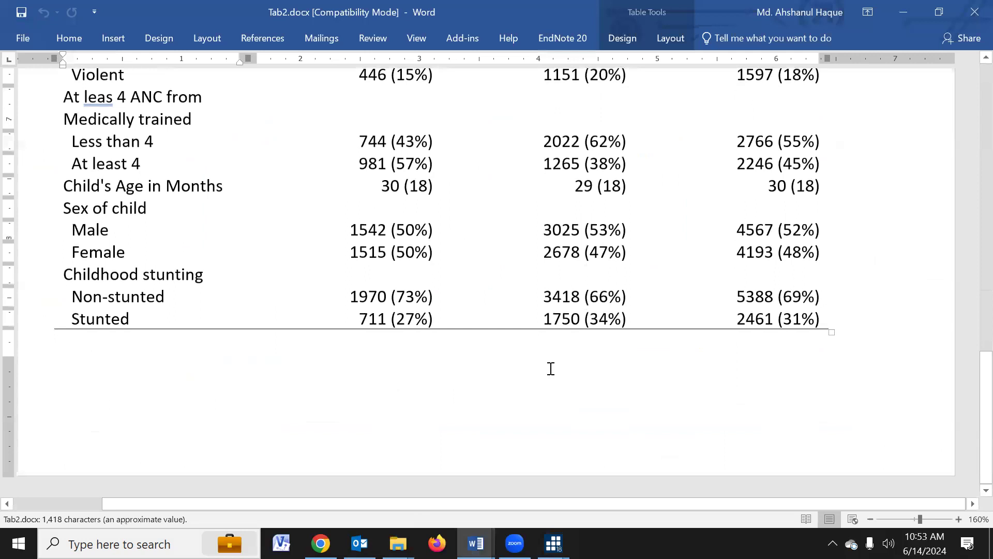
scroll(551, 368, "up", 7)
scroll(551, 369, "up", 5)
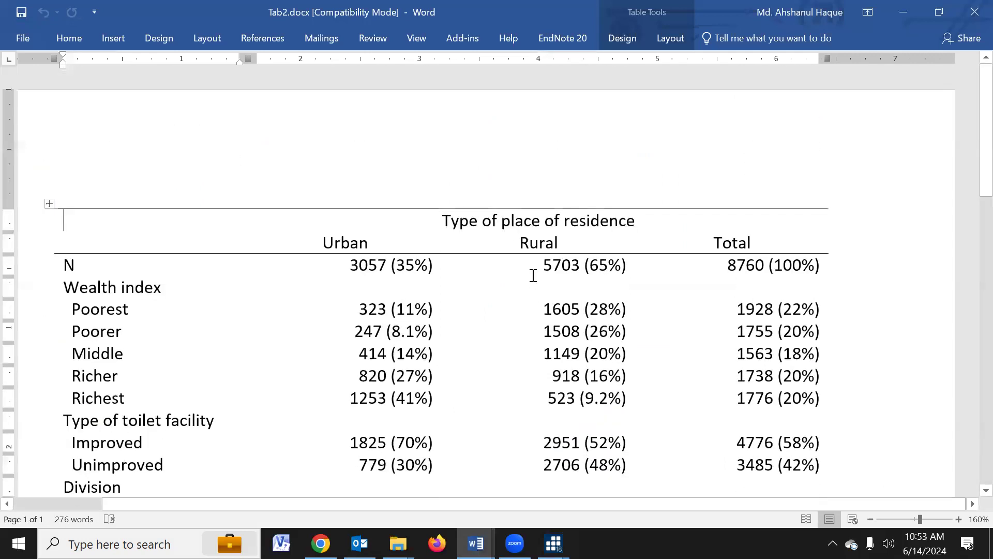
left_click(974, 11)
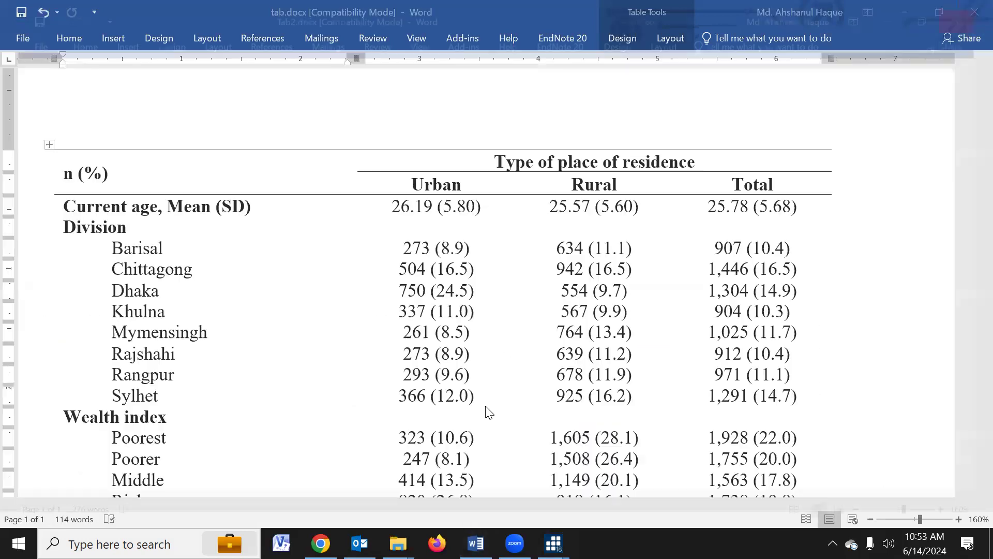
Return to Stata's dtable dialog, set tests across groups to Show, and submit the table without an export filename.
mouse_move(553, 543)
left_click(595, 506)
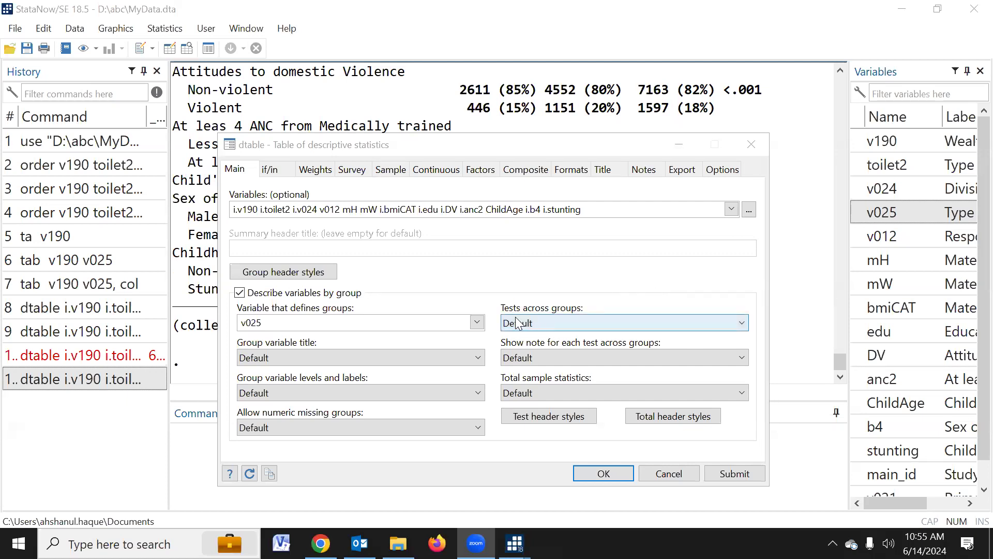
left_click(569, 321)
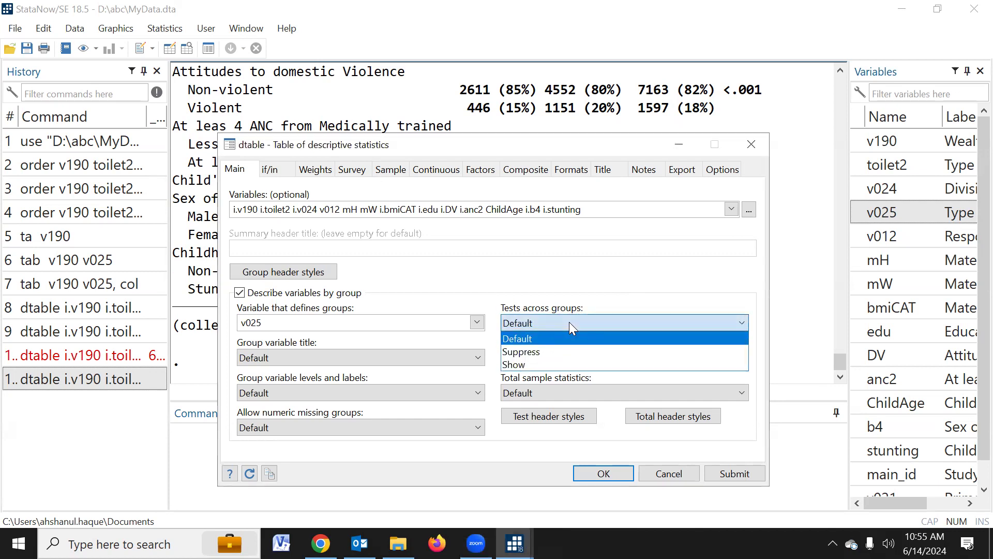
left_click(520, 364)
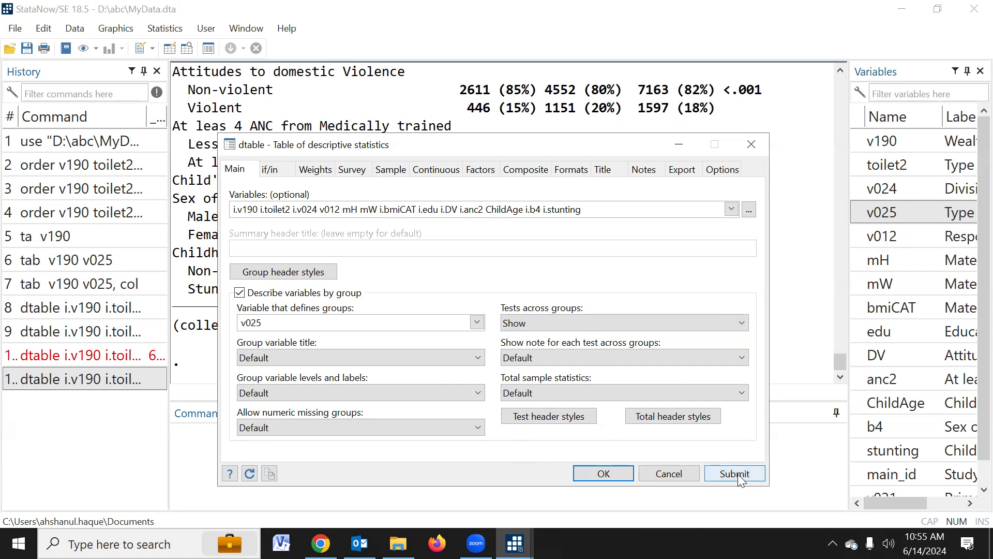
left_click(684, 171)
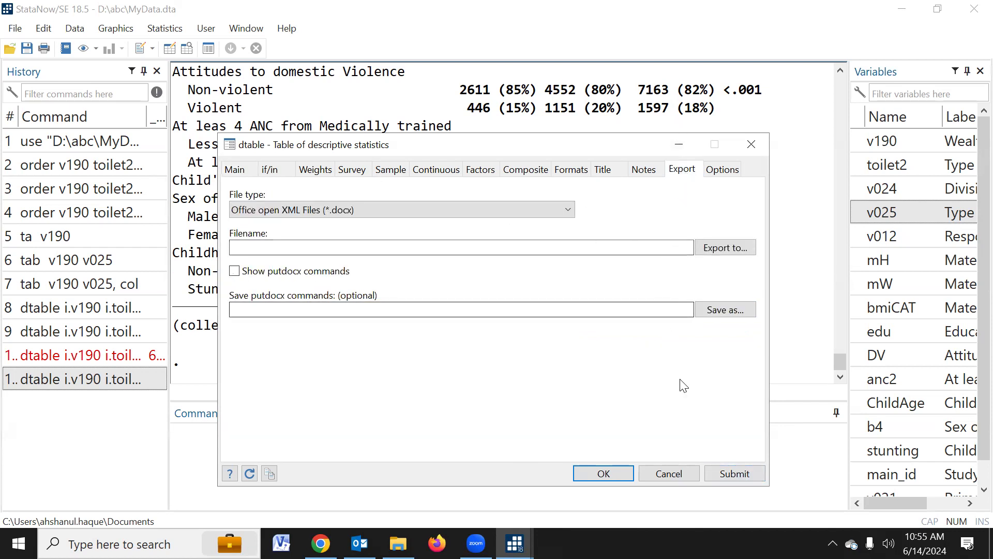
left_click(733, 474)
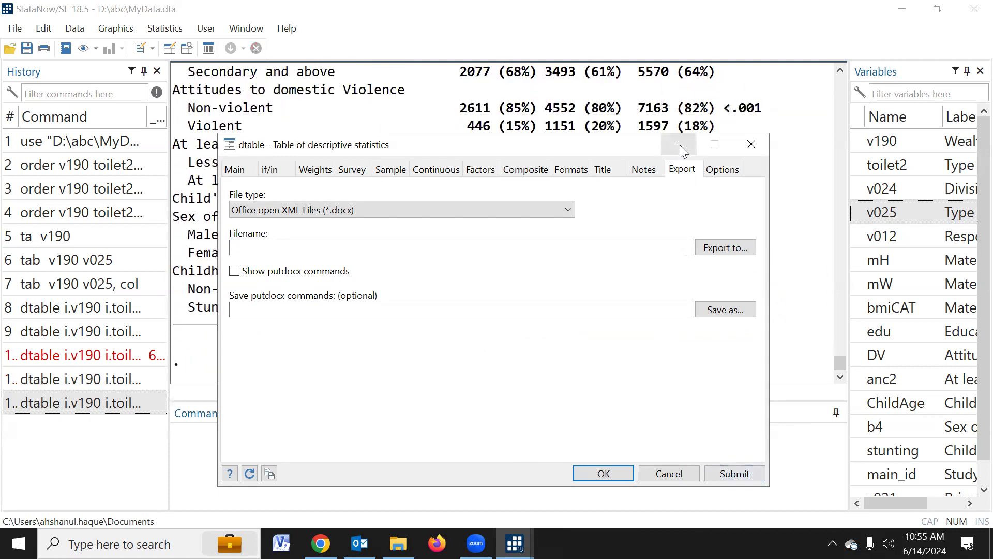
Put the dialog away and examine the Test column for each variable in the new descriptive table.
key("Escape")
scroll(762, 290, "up", 15)
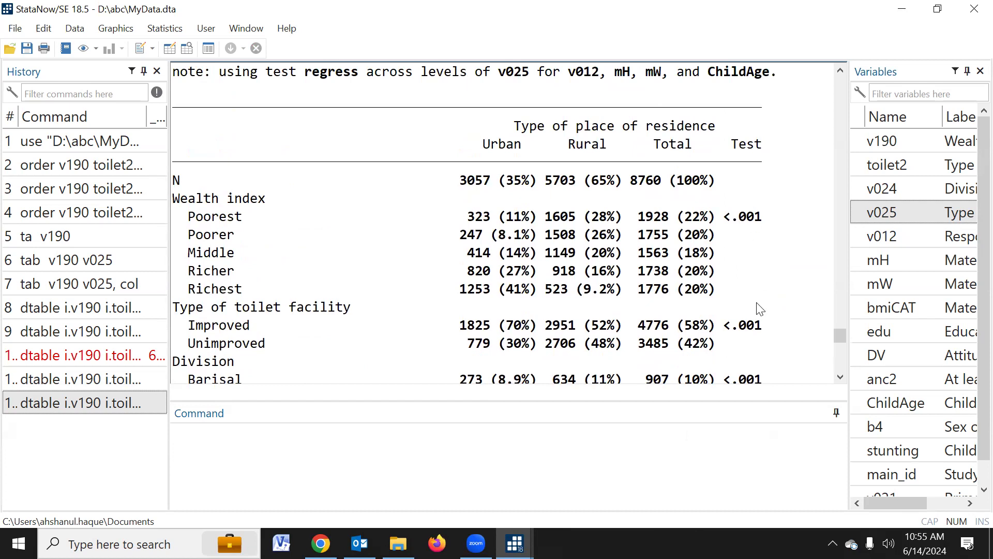
scroll(760, 329, "down", 1)
scroll(761, 330, "down", 14)
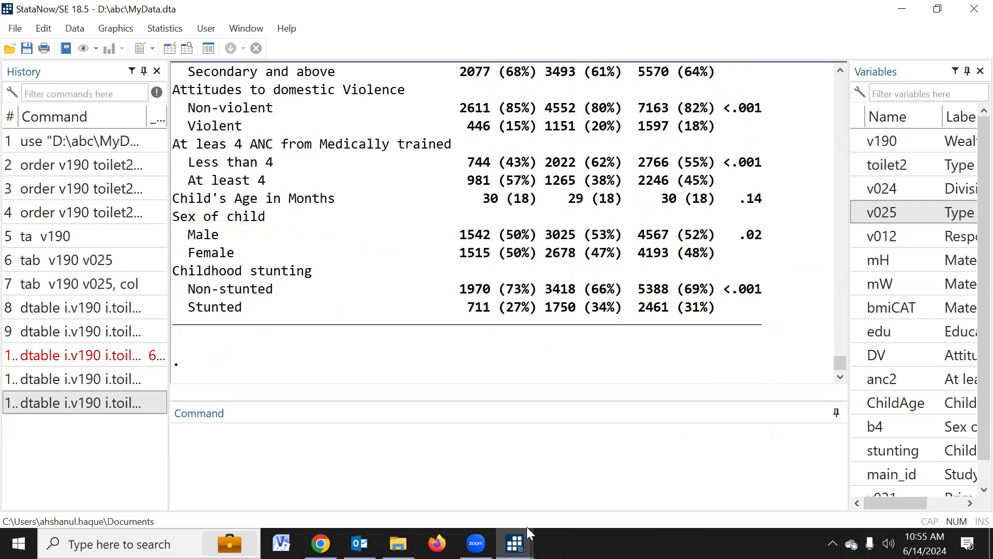
Reopen the dtable dialog, set the note for each test across groups to Yes, and submit the table.
mouse_move(527, 527)
left_click(595, 466)
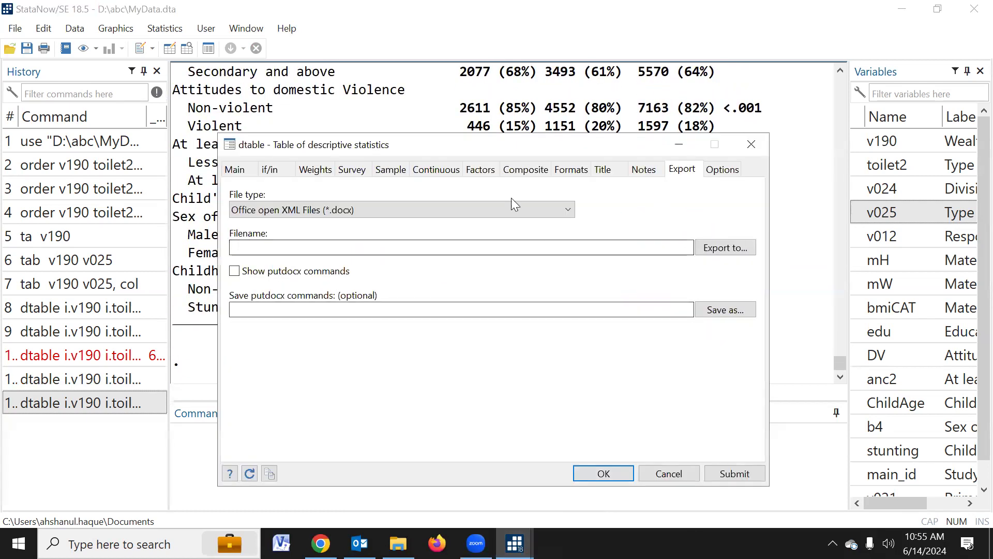
left_click(235, 169)
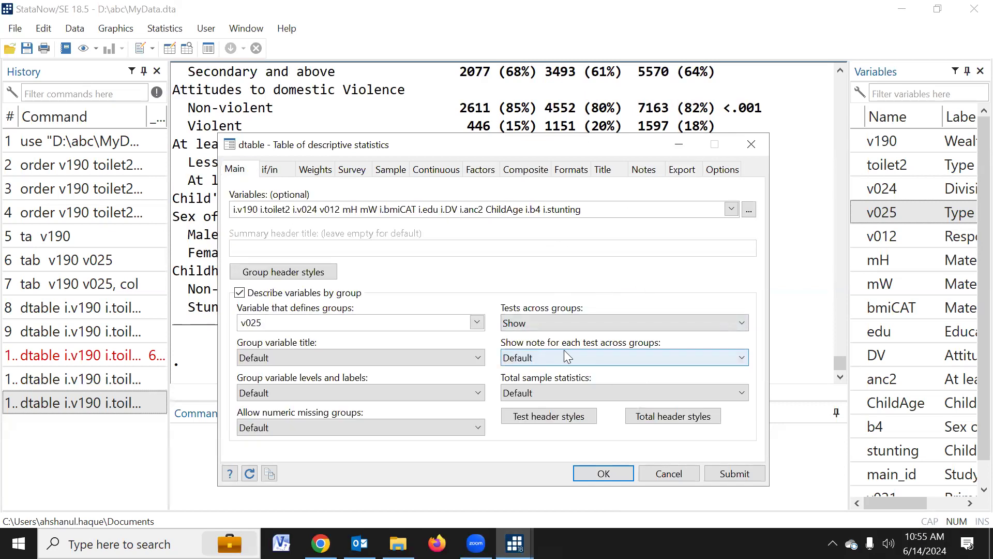
left_click(638, 356)
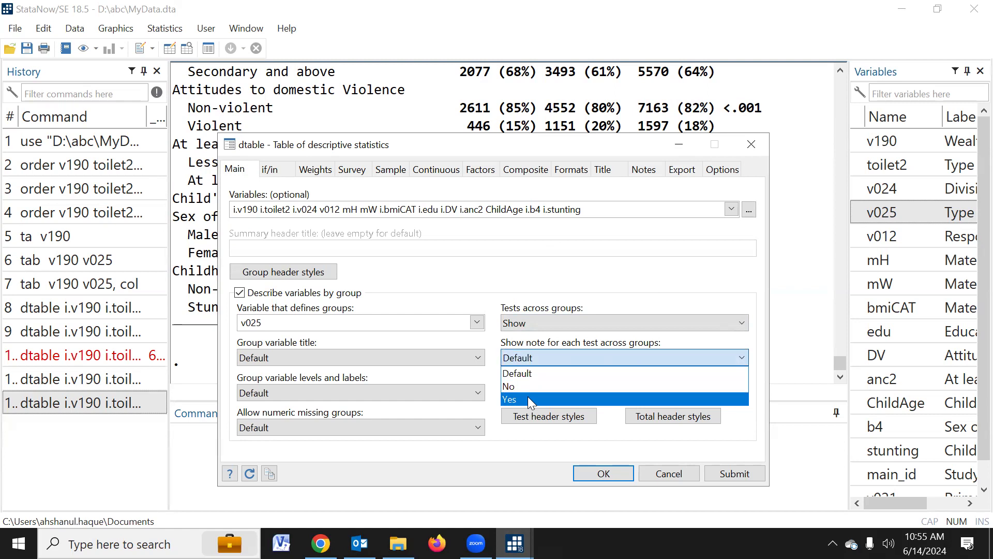
left_click(653, 399)
left_click(728, 472)
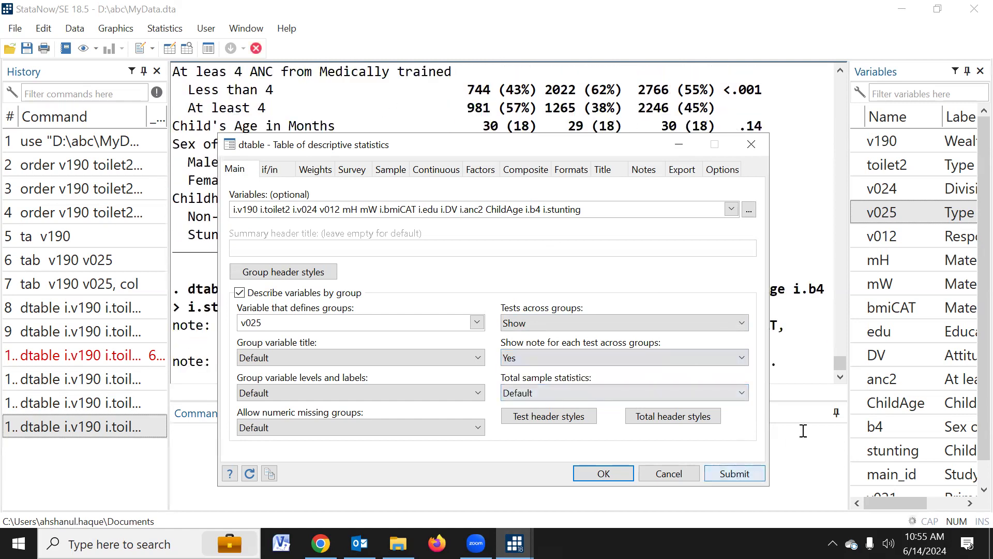
Put the dialog away and examine the notes above the table naming the test used for each variable.
key("Escape")
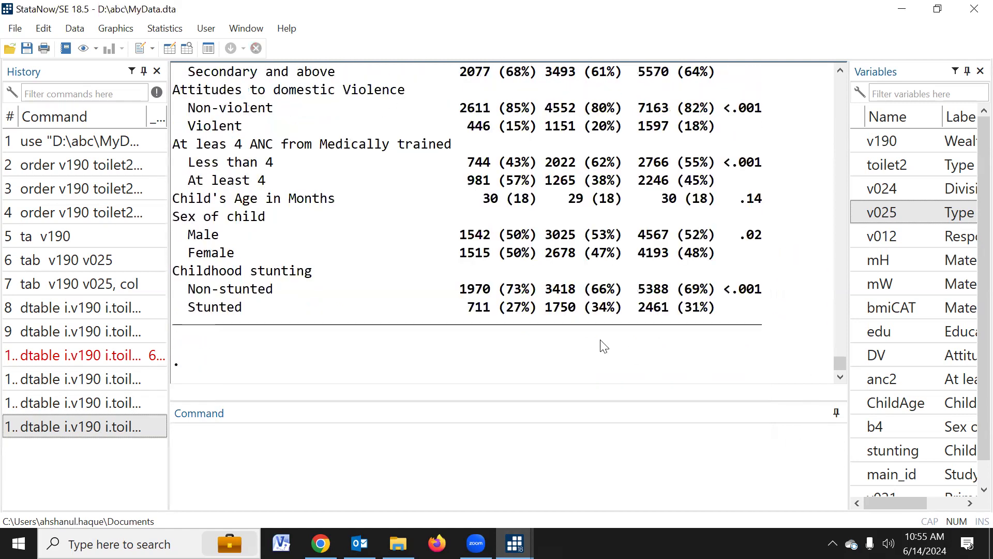
scroll(604, 346, "up", 17)
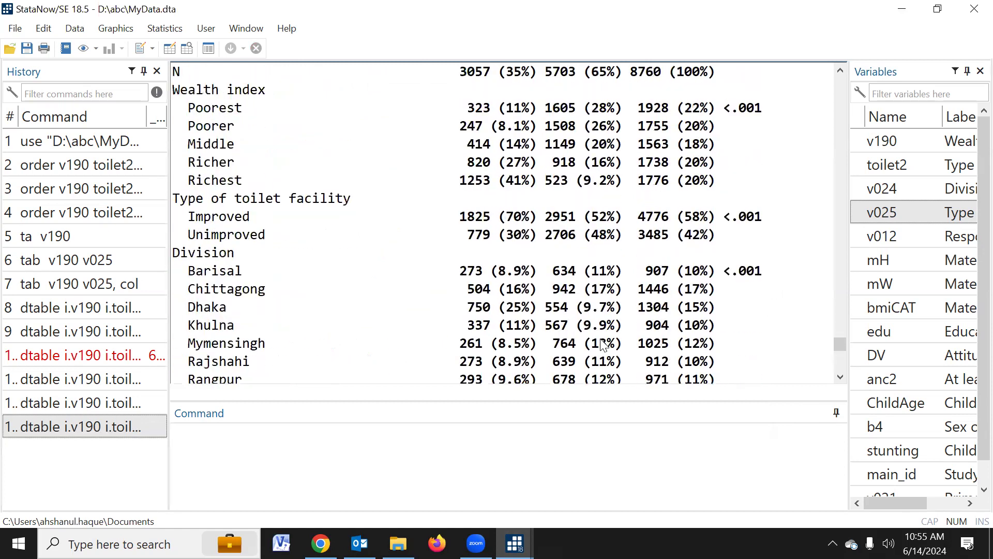
scroll(604, 346, "down", 2)
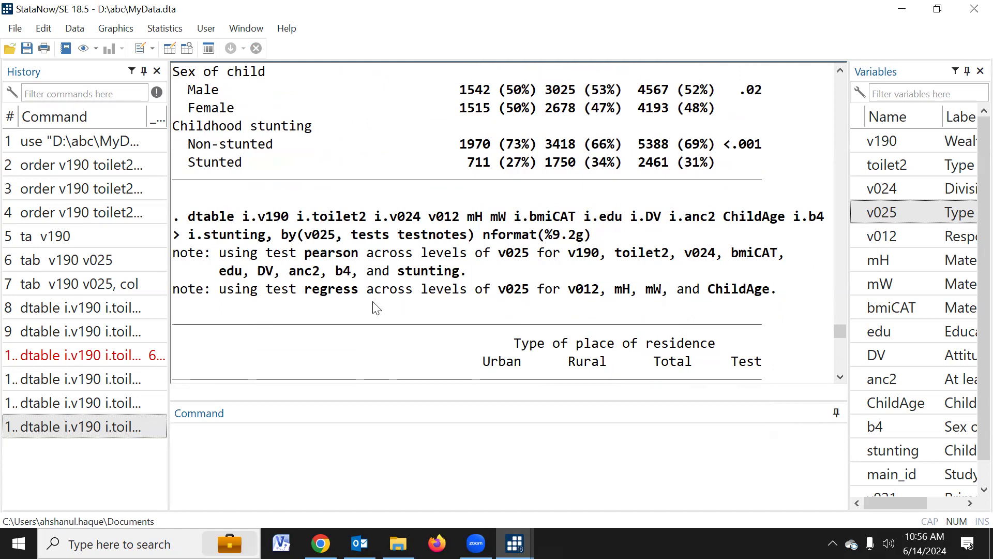
left_click_drag(576, 293, 646, 293)
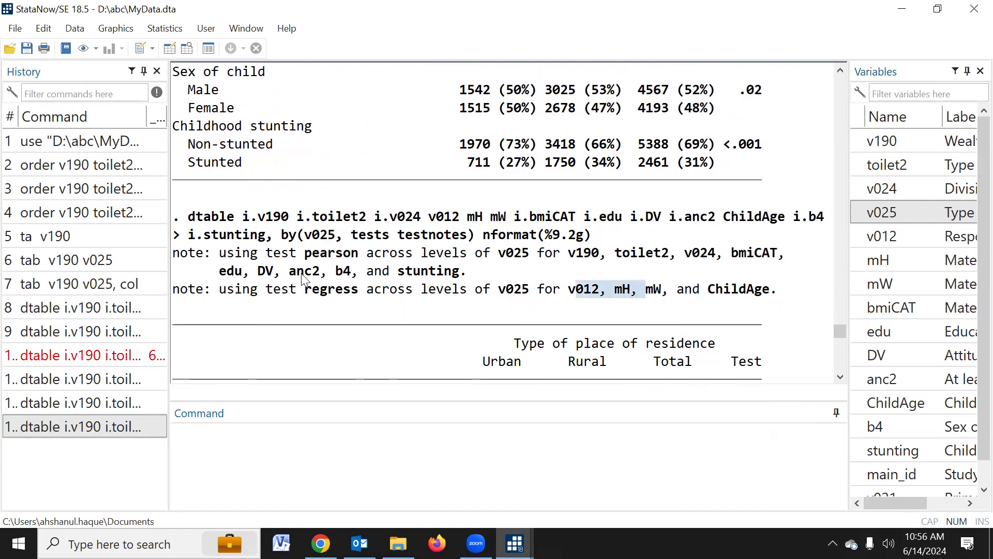
left_click_drag(300, 257, 420, 263)
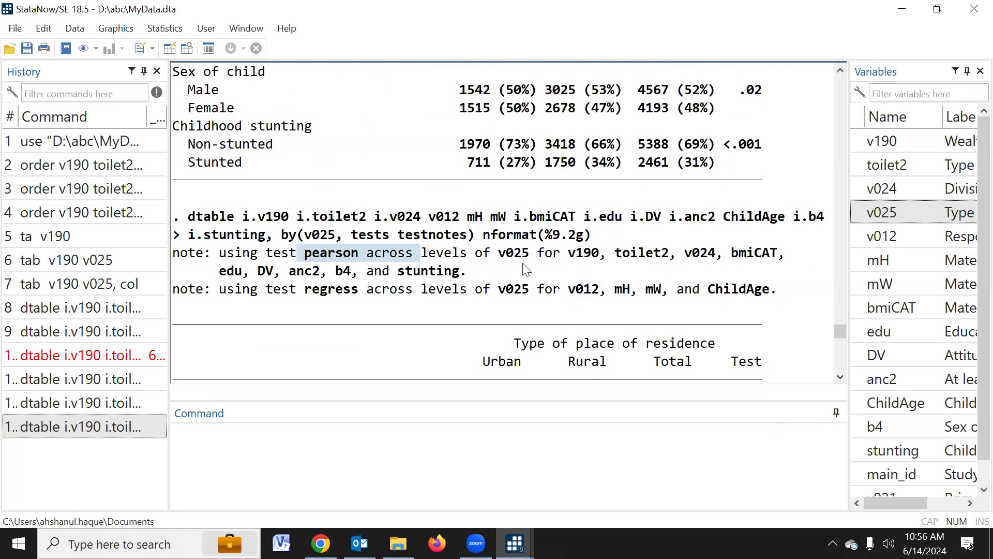
Clear all output from the Results window.
scroll(526, 270, "down", 6)
right_click(427, 199)
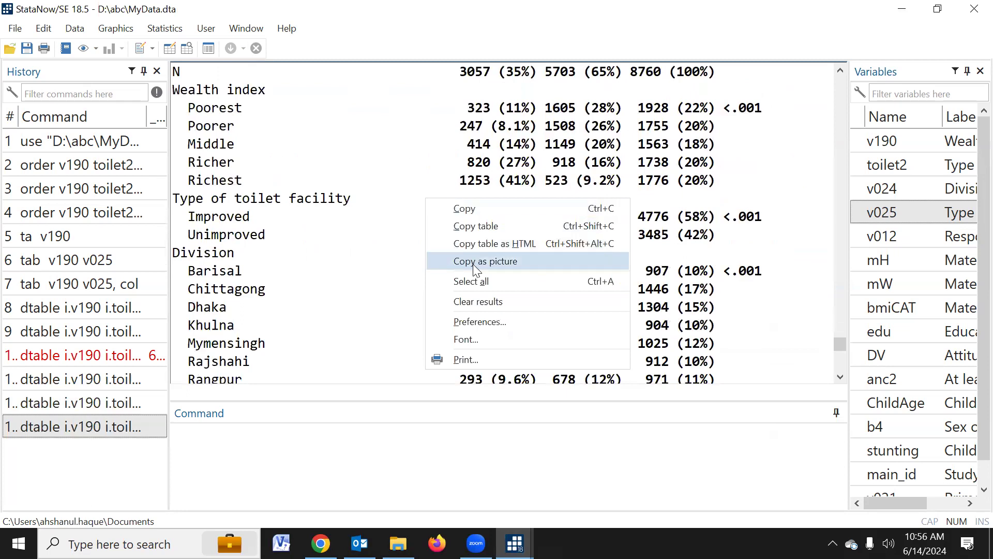
left_click(478, 302)
Bring back the dtable dialog, set the weight type to Sampling weights, and check the available weight variables without choosing one.
mouse_move(515, 543)
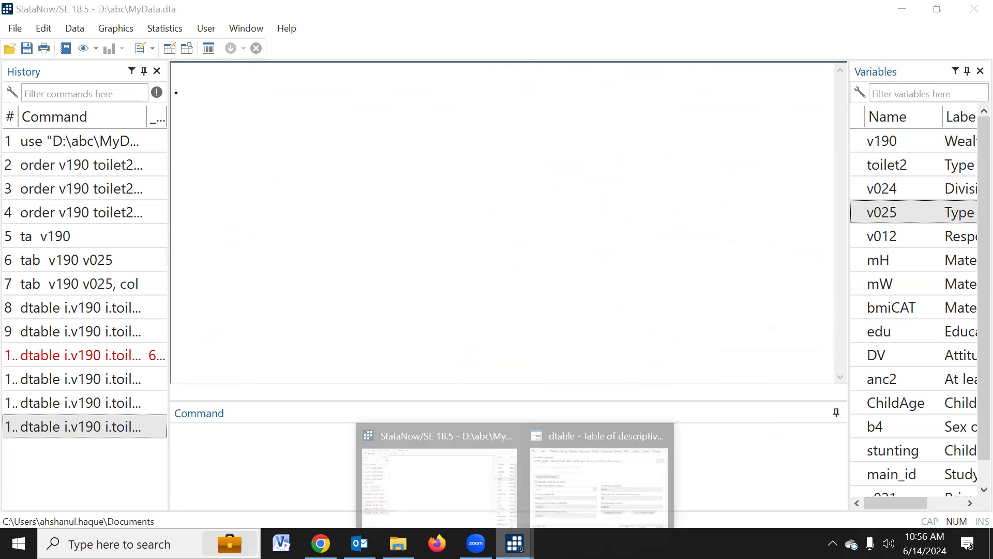
left_click(592, 489)
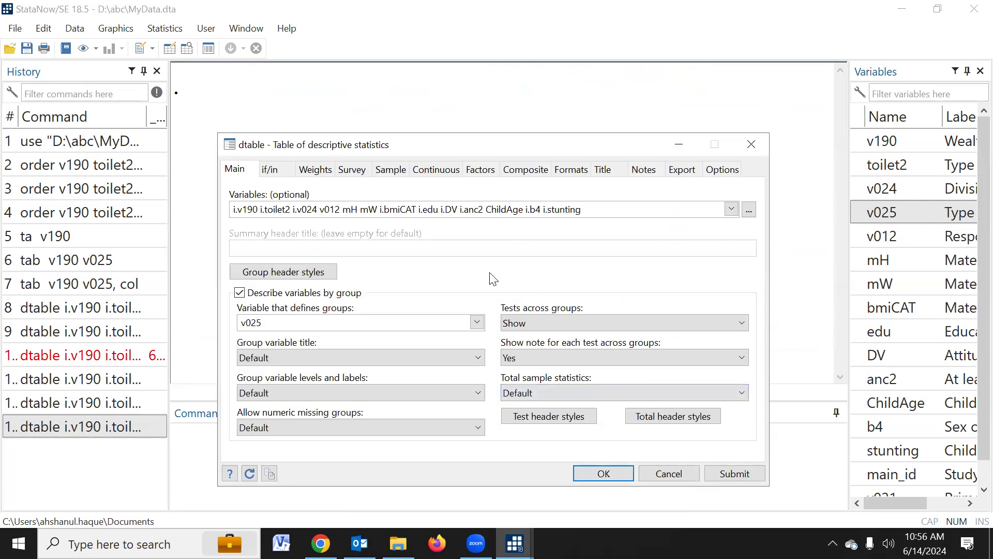
left_click(318, 170)
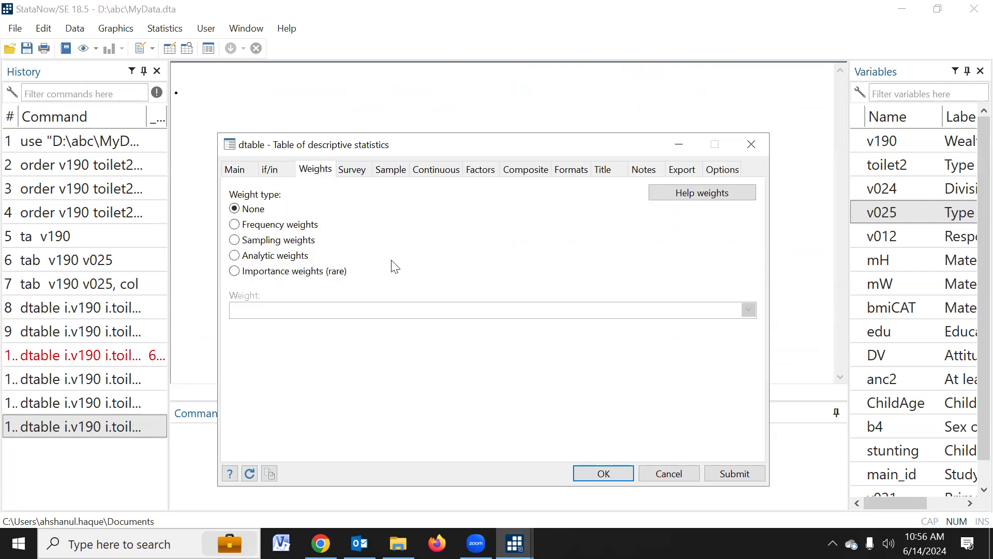
left_click(235, 240)
left_click(753, 311)
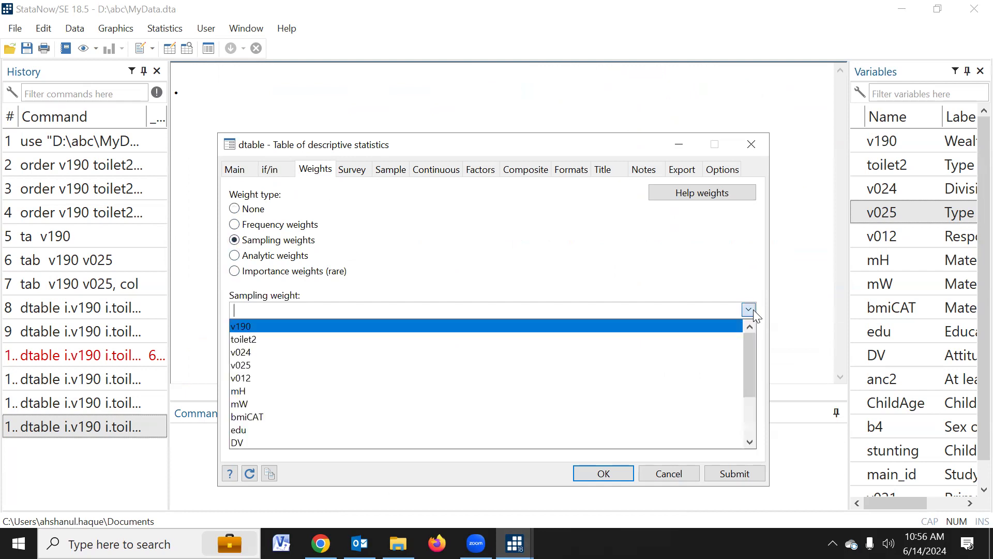
scroll(362, 386, "down", 2)
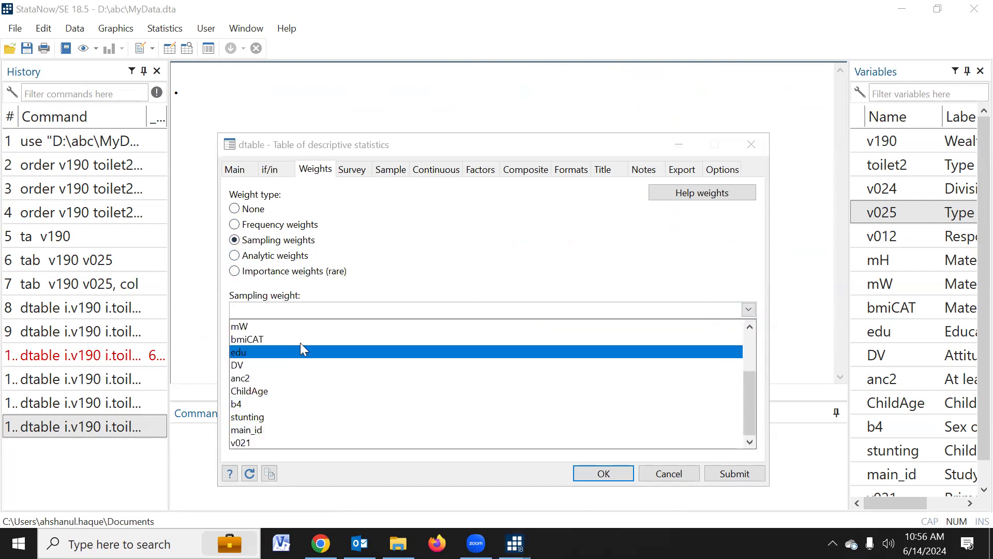
left_click(608, 260)
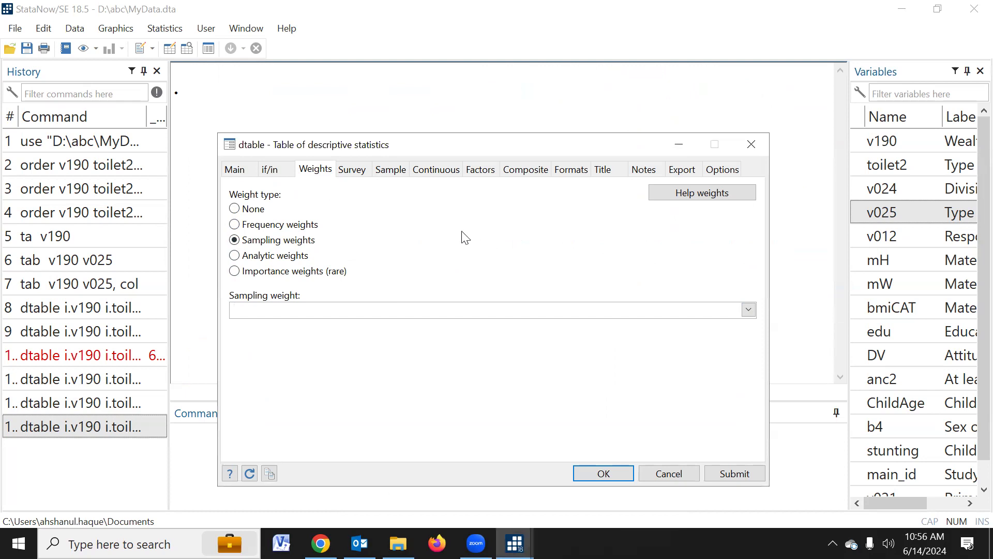
Enable survey data for the table and declare v021 as the stage 1 primary sampling unit in the survey settings.
left_click(359, 171)
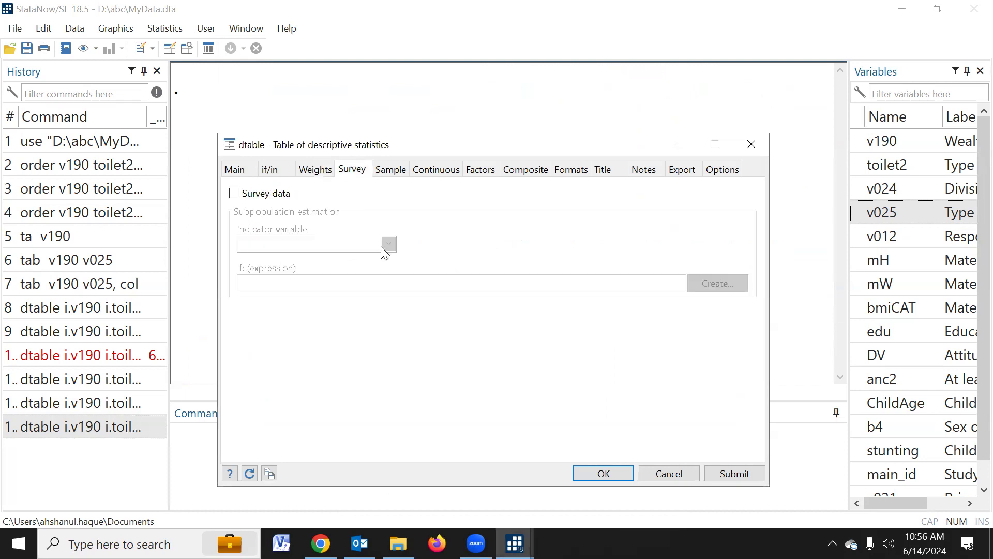
left_click(234, 194)
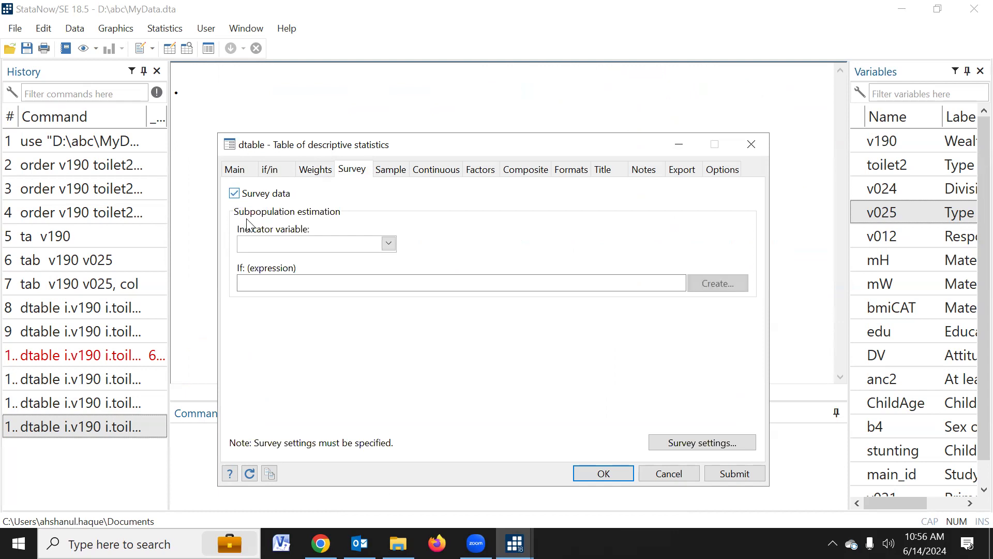
left_click(693, 445)
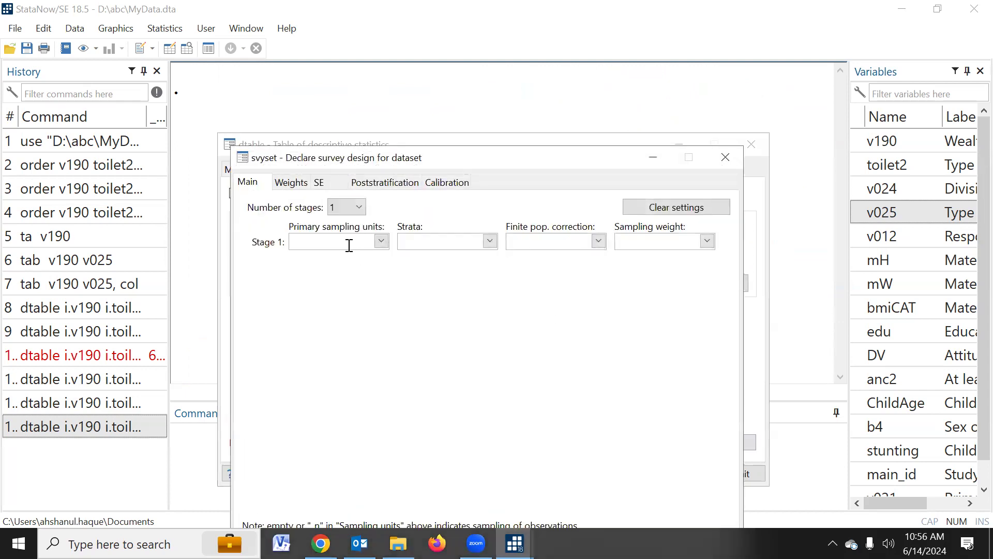
left_click(380, 241)
scroll(346, 291, "down", 2)
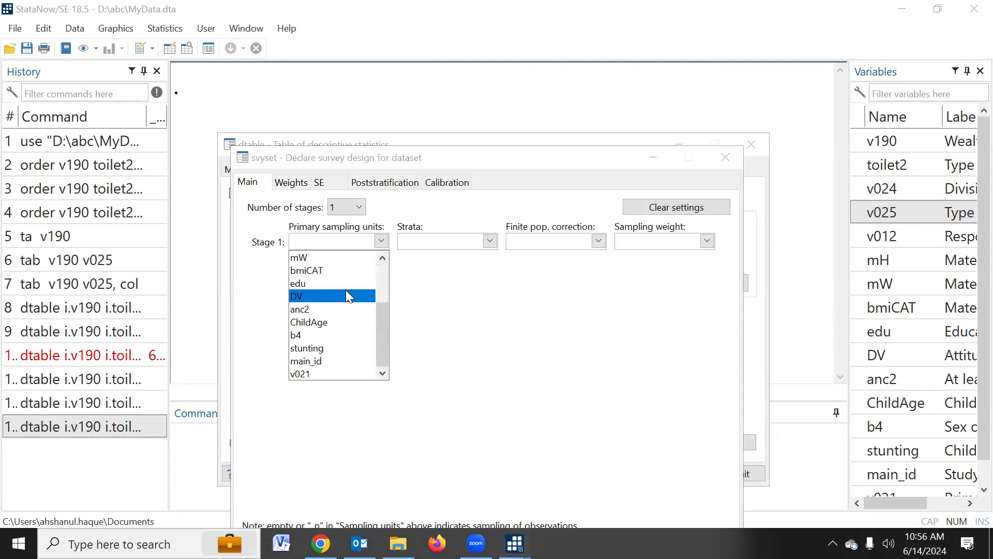
left_click(313, 373)
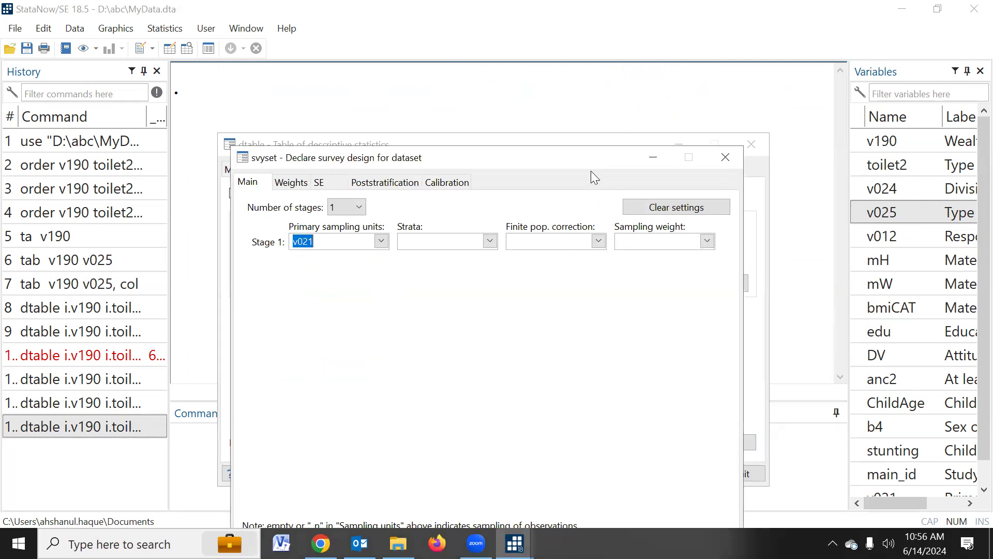
left_click_drag(594, 157, 601, 109)
left_click(596, 512)
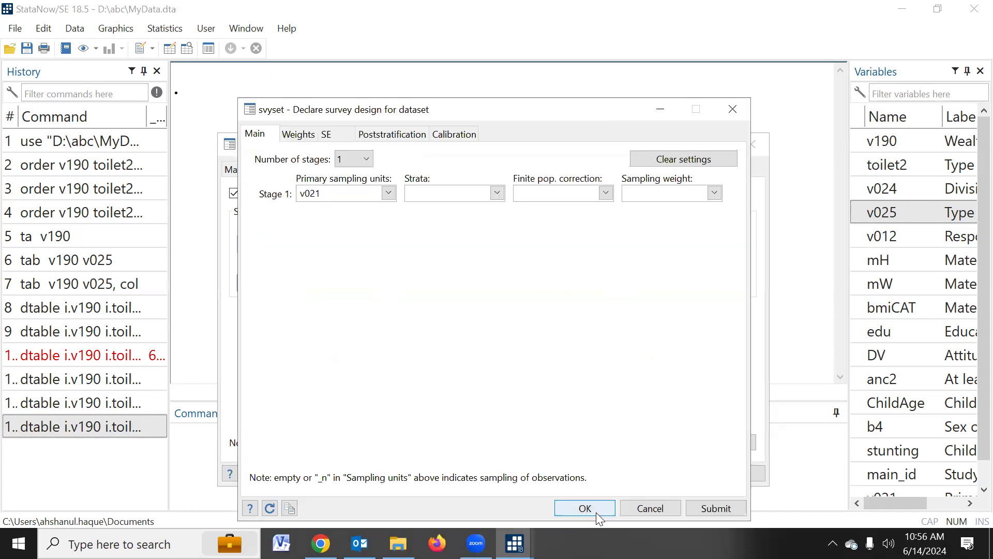
Submit the table with survey data enabled, put the dialog away, and examine the new group test results.
left_click(750, 473)
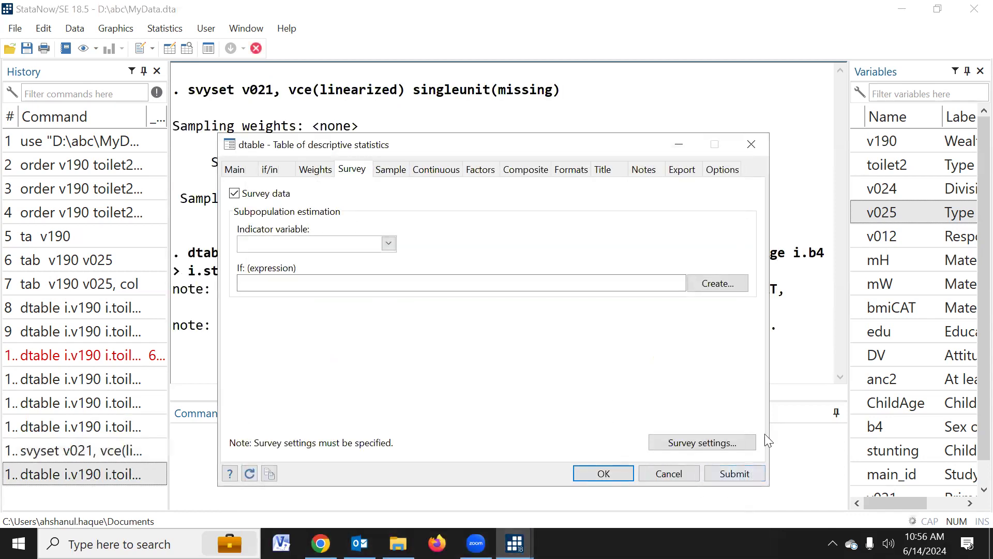
left_click(805, 335)
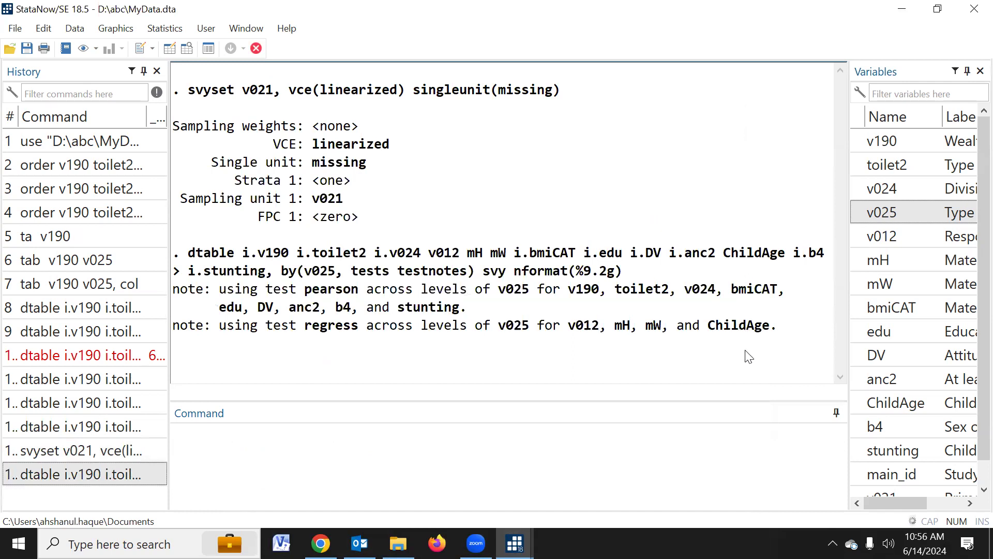
scroll(758, 307, "up", 10)
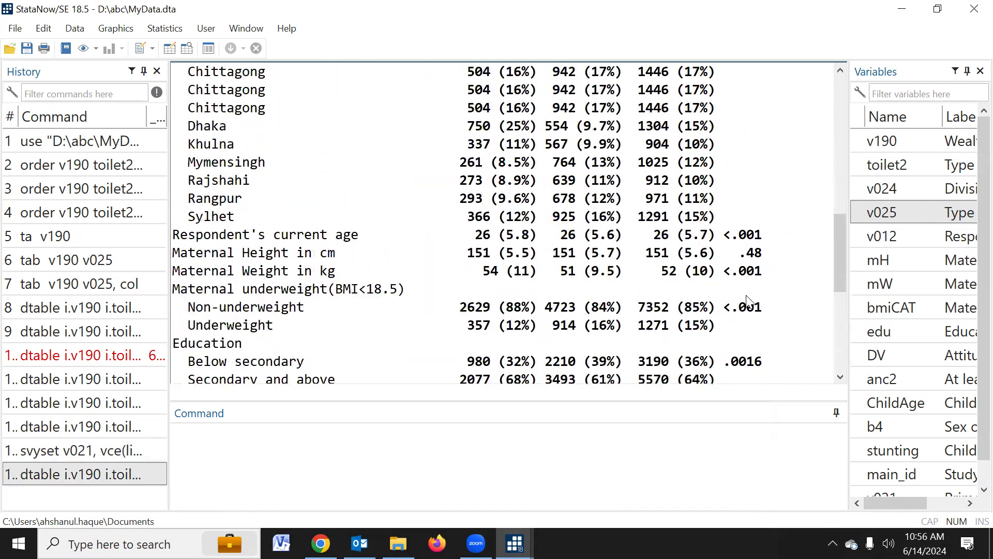
scroll(749, 301, "up", 3)
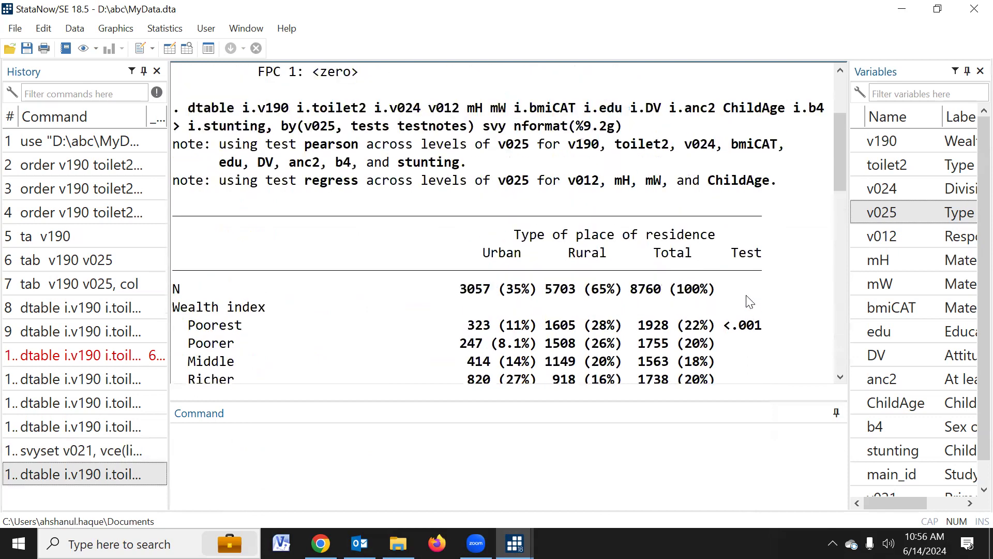
scroll(750, 301, "down", 8)
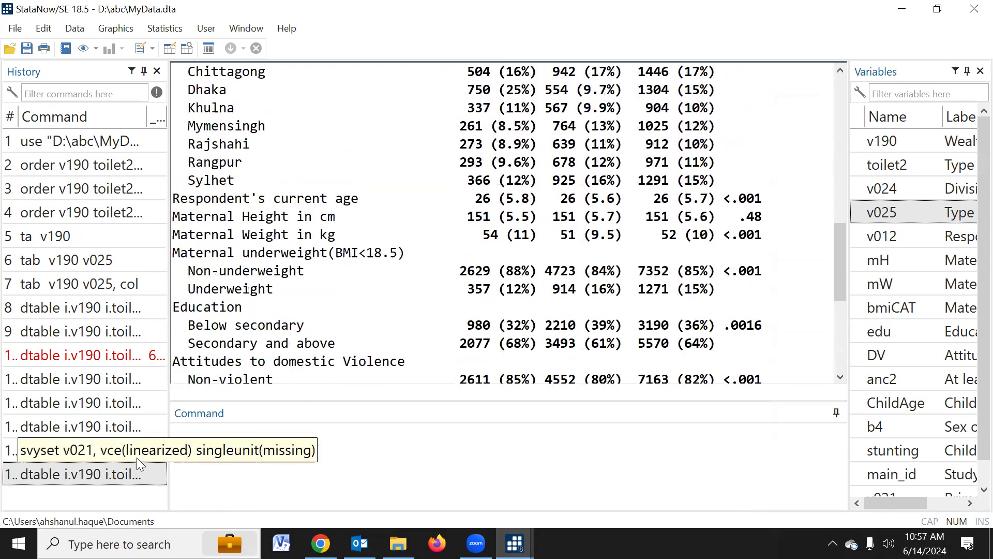
Move the earlier dtable command with tests and testnotes, without svy, from the command history into a new do-file.
left_click(122, 426)
left_click(405, 499)
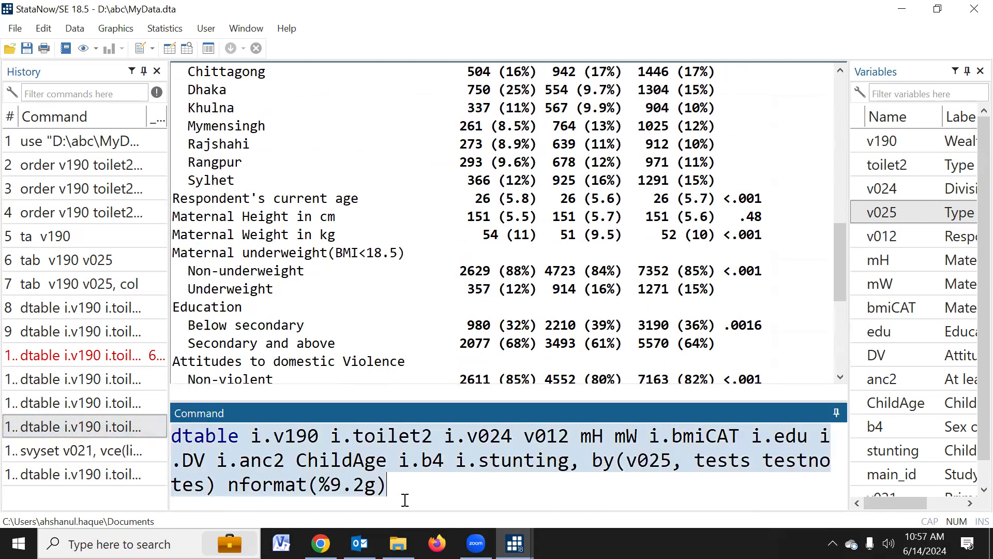
key("ctrl+x")
left_click(140, 48)
key("Return")
key("ctrl+v")
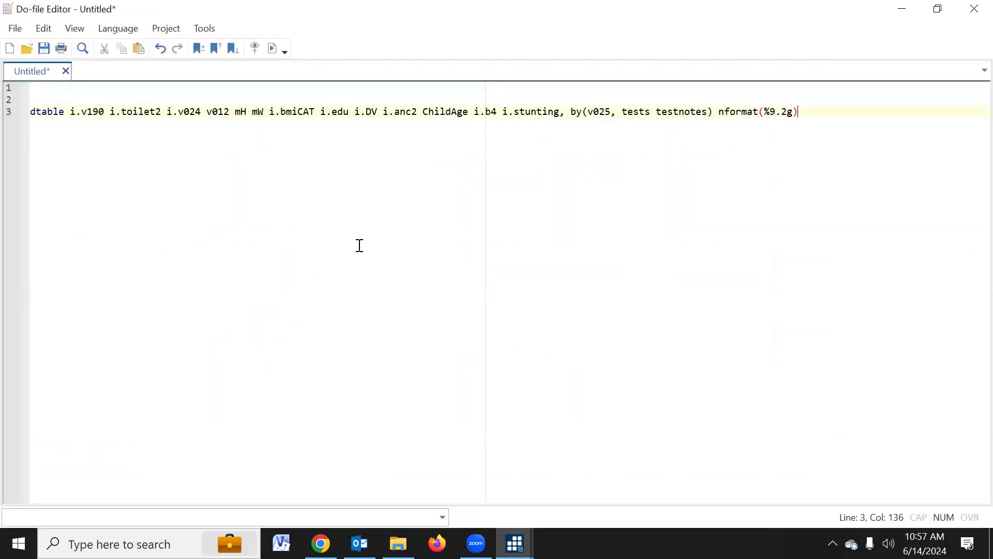
scroll(359, 245, "up", 4, "ctrl")
scroll(360, 245, "up", 3, "ctrl")
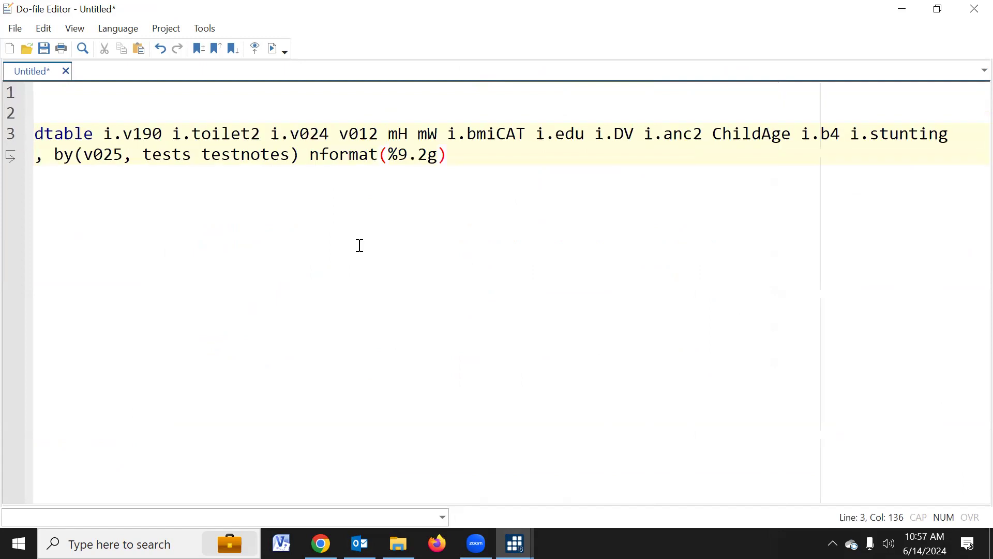
scroll(360, 245, "up", 2, "ctrl")
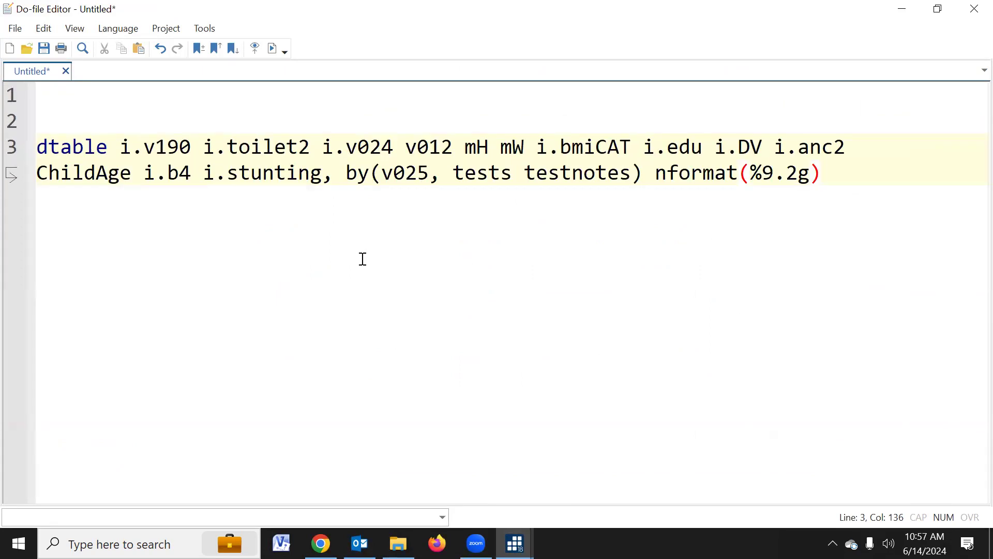
Transfer the svyset v021, vce(linearized) singleunit(missing) command from the history to the do-file, below the dtable command.
key("Return")
key("Return")
key("alt+Tab")
left_click(129, 450)
left_click(286, 469)
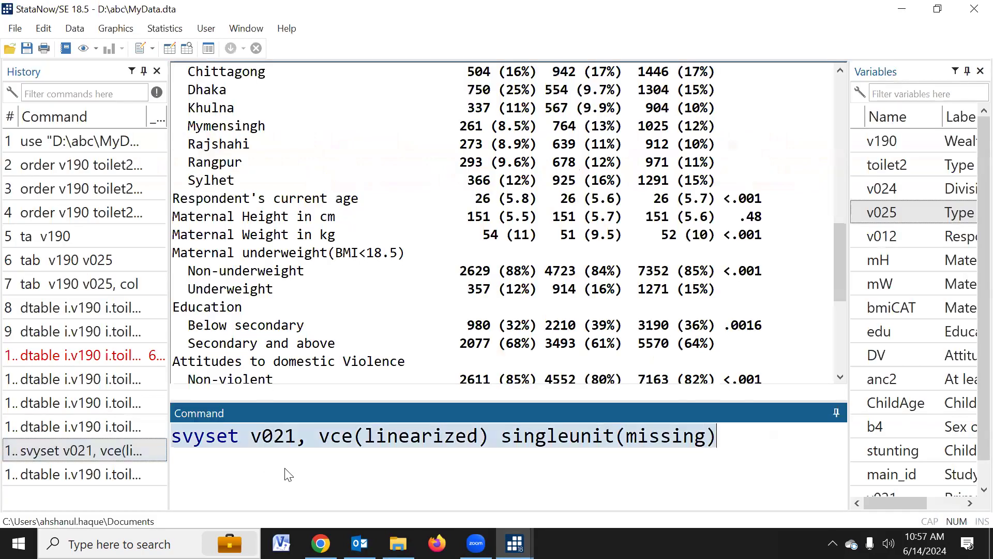
key("Delete")
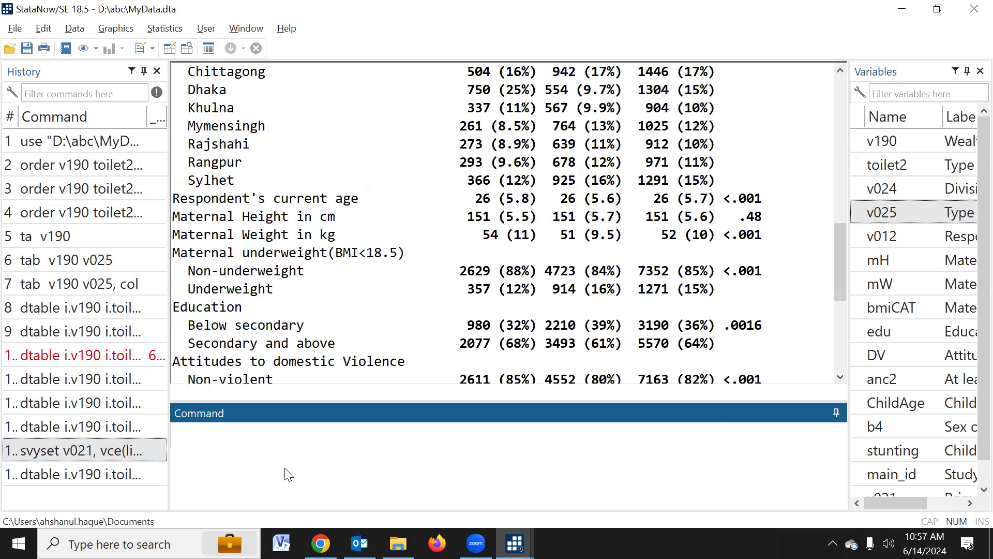
key("alt+Tab")
key("ctrl+v")
Add blank lines below the svyset command in the do-file and return to the main Stata window.
key("Return")
key("Return")
key("alt+Tab")
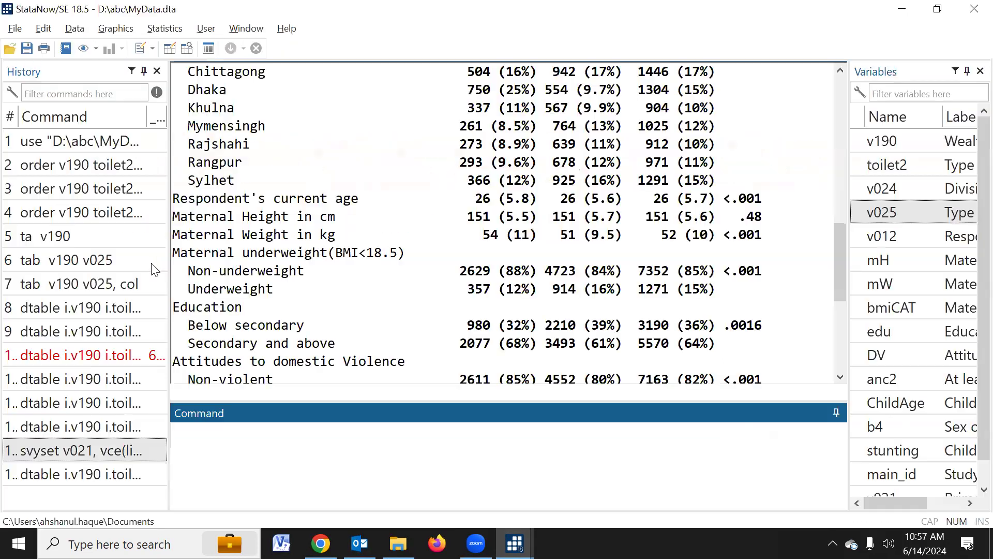
left_click(102, 481)
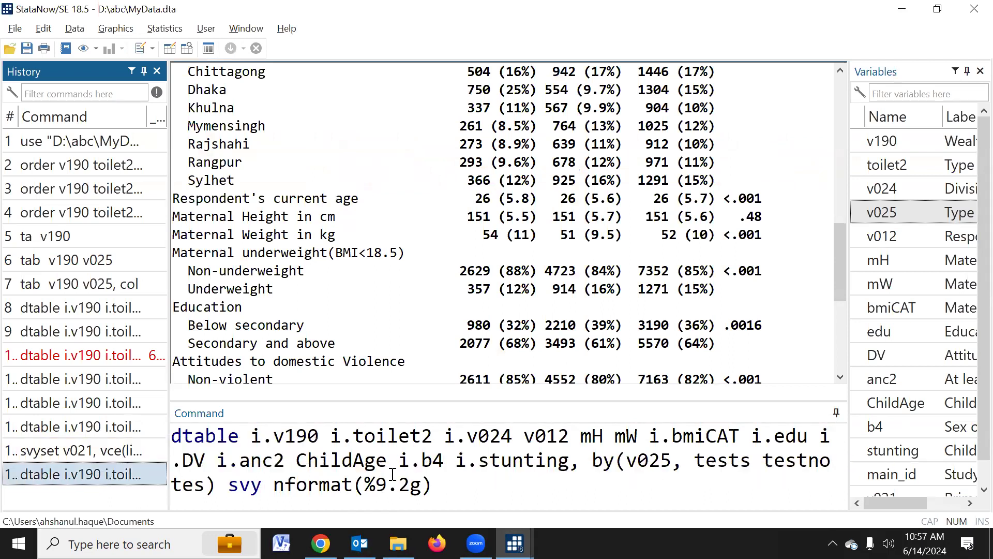
left_click(457, 484)
key("ctrl+a")
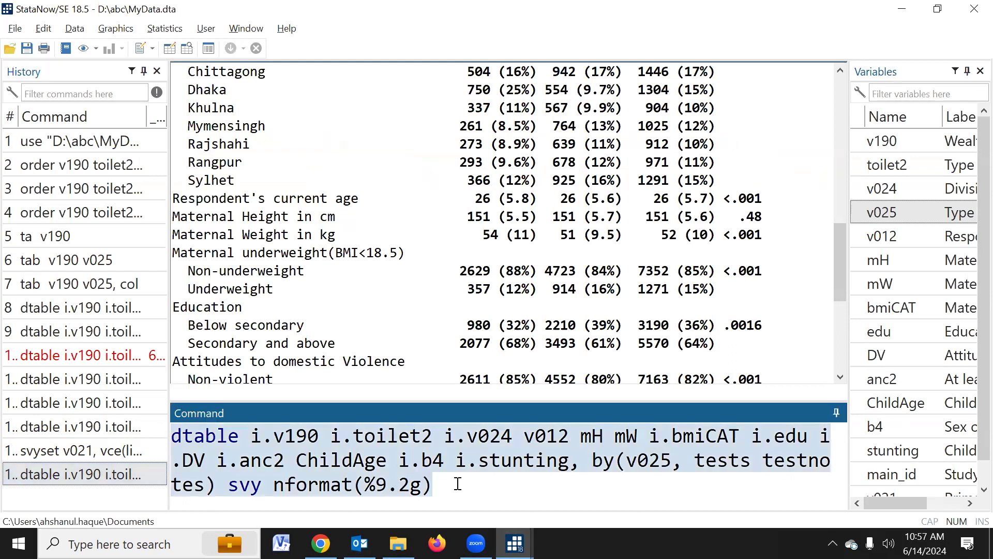
key("Delete")
Clear the results and bring back the dtable dialog, showing its export settings.
right_click(434, 189)
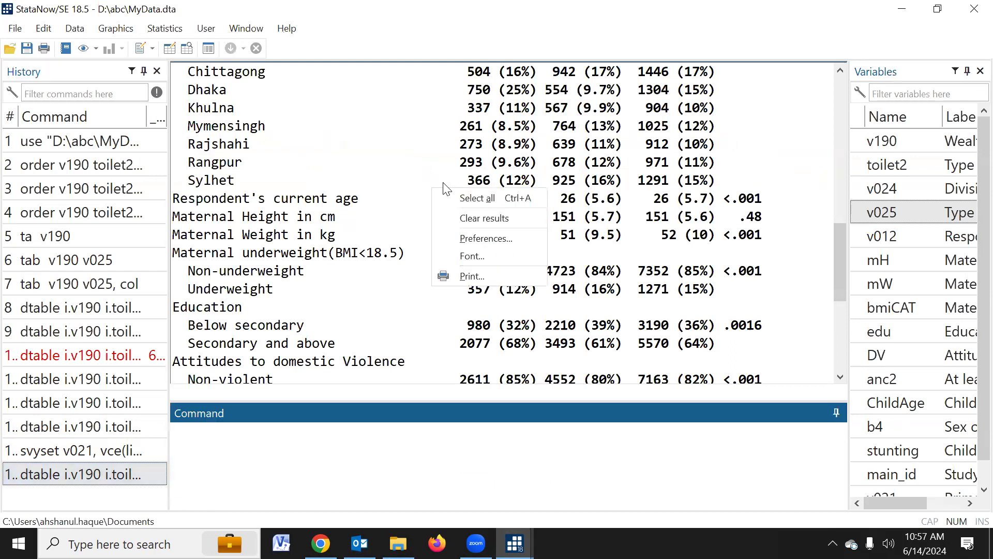
left_click(466, 219)
mouse_move(516, 543)
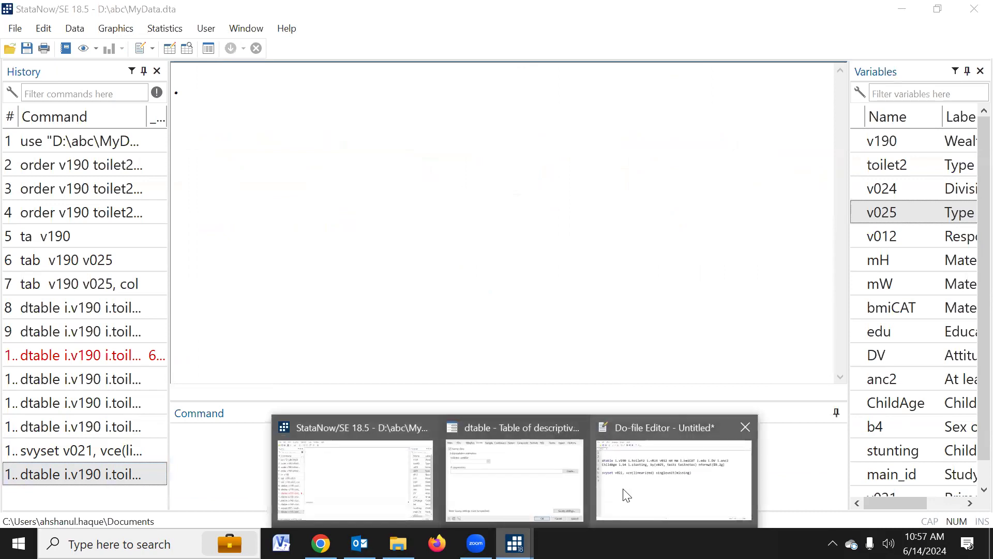
left_click(561, 486)
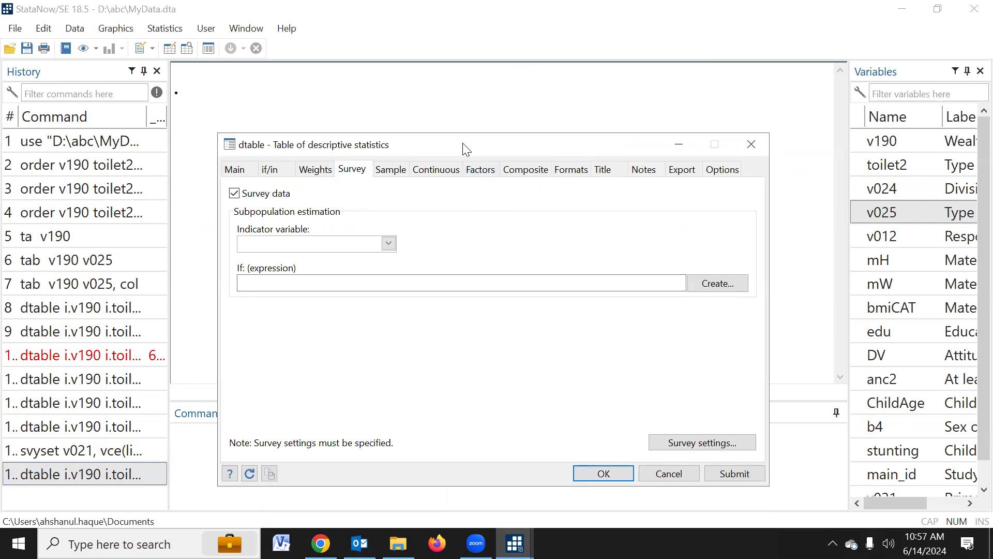
left_click_drag(466, 149, 460, 108)
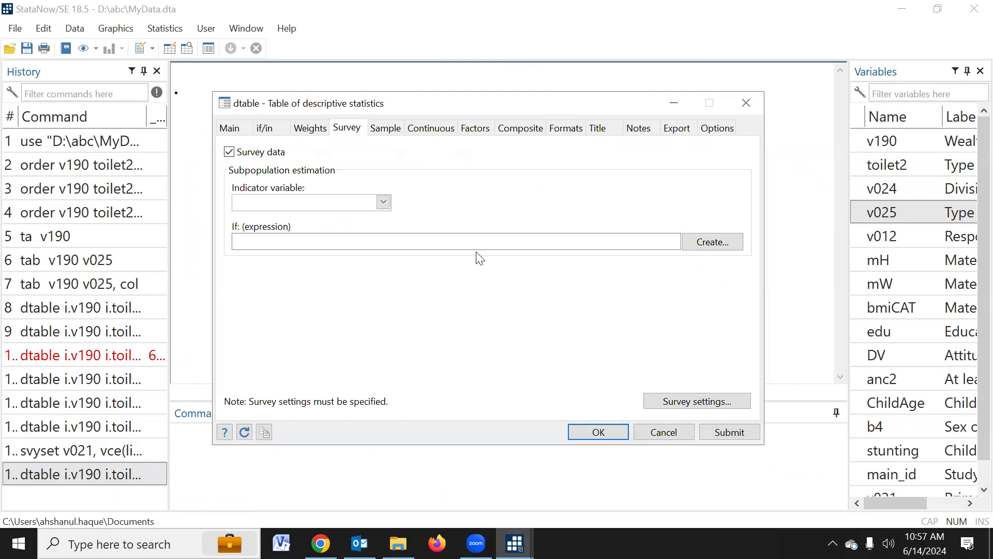
left_click(681, 131)
left_click(707, 207)
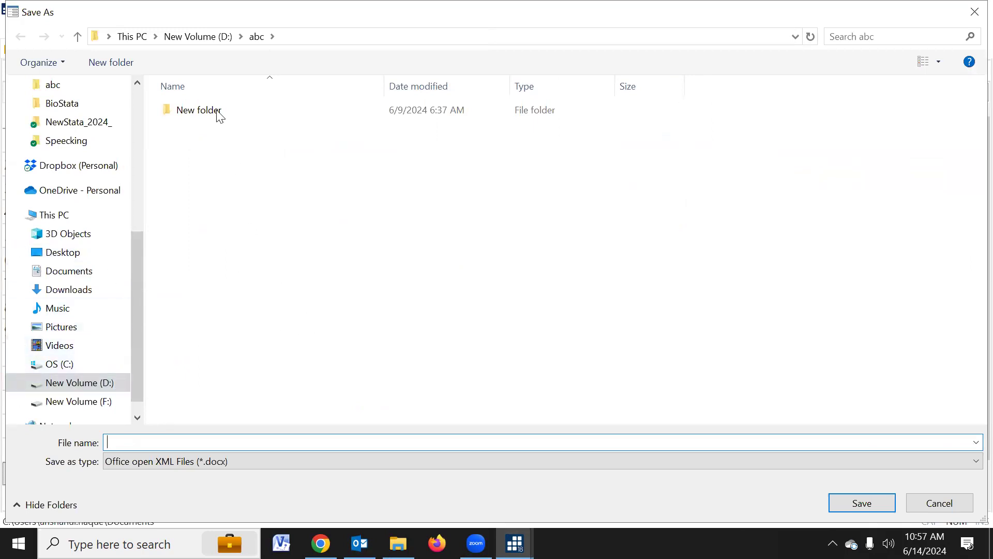
left_click(204, 37)
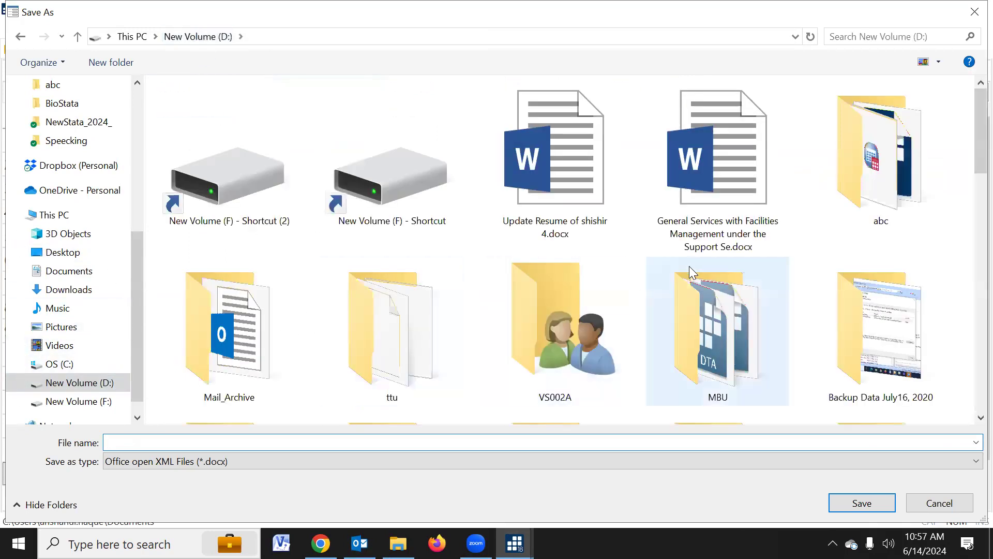
double_click(860, 202)
left_click(283, 442)
left_click(258, 461)
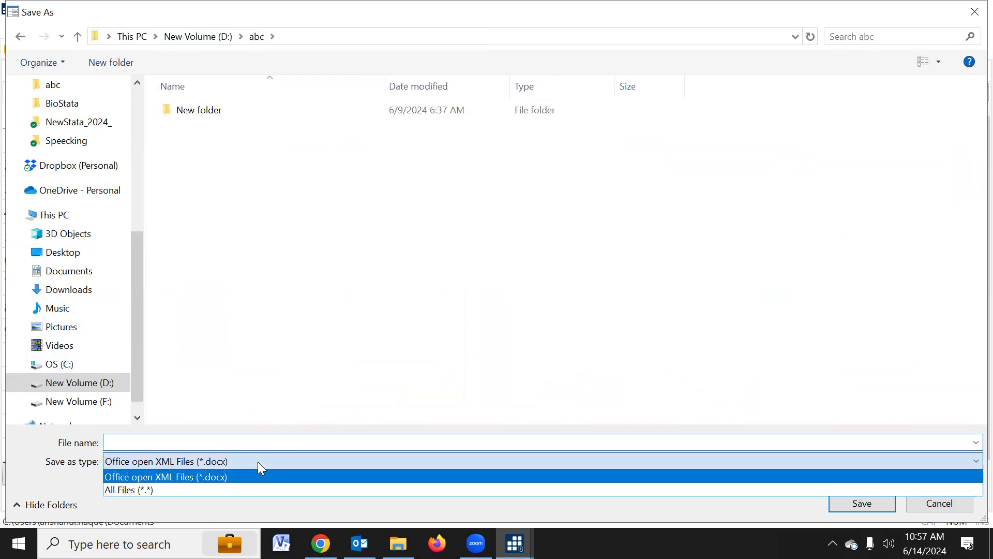
left_click(257, 462)
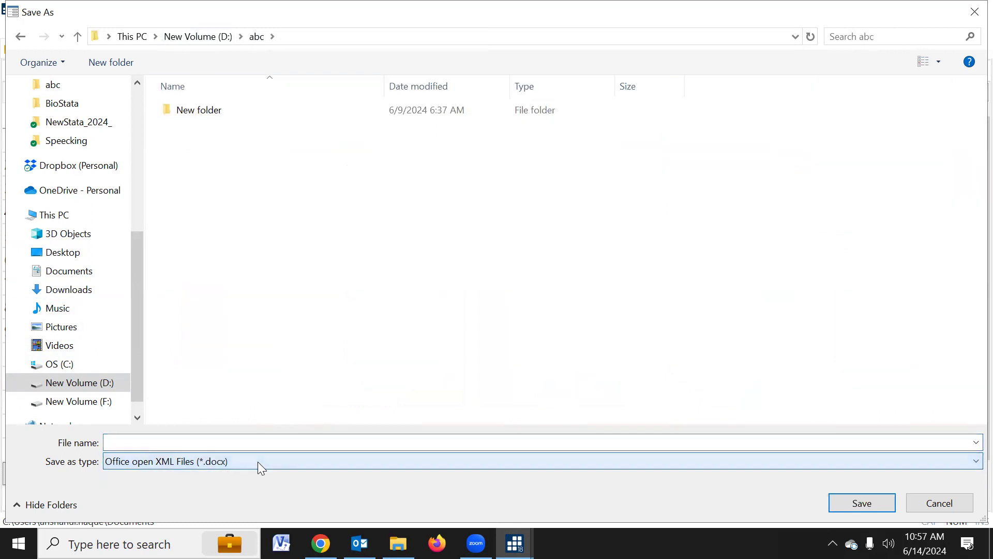
left_click(939, 503)
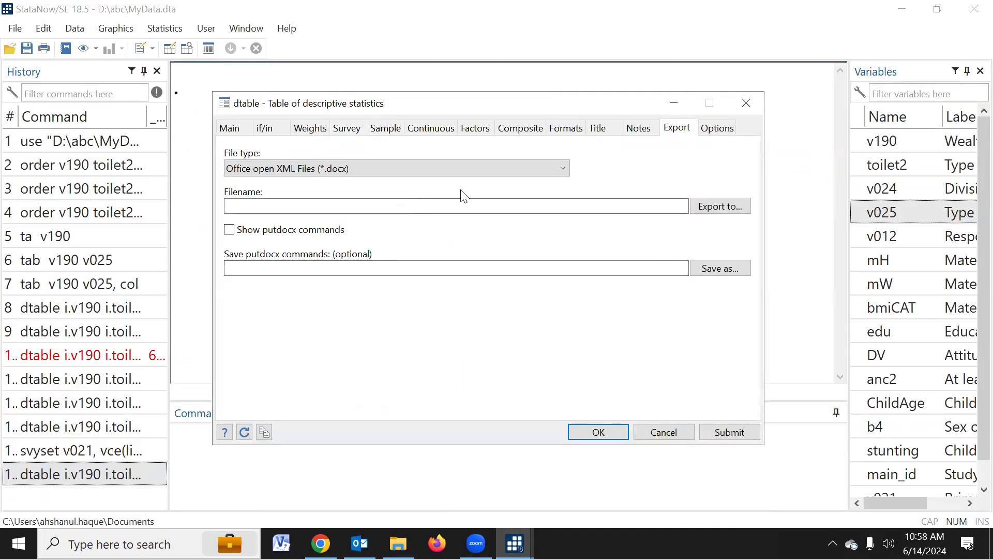
Submit the table with export to an Office open XML file named Tab3 in D:\abc, and put the dialog away.
left_click(531, 169)
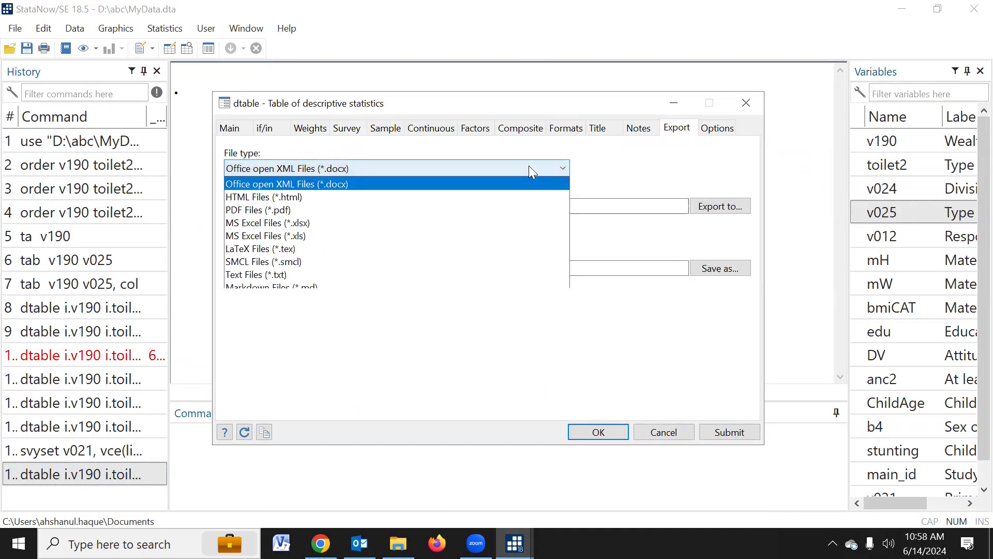
left_click(317, 182)
left_click(339, 170)
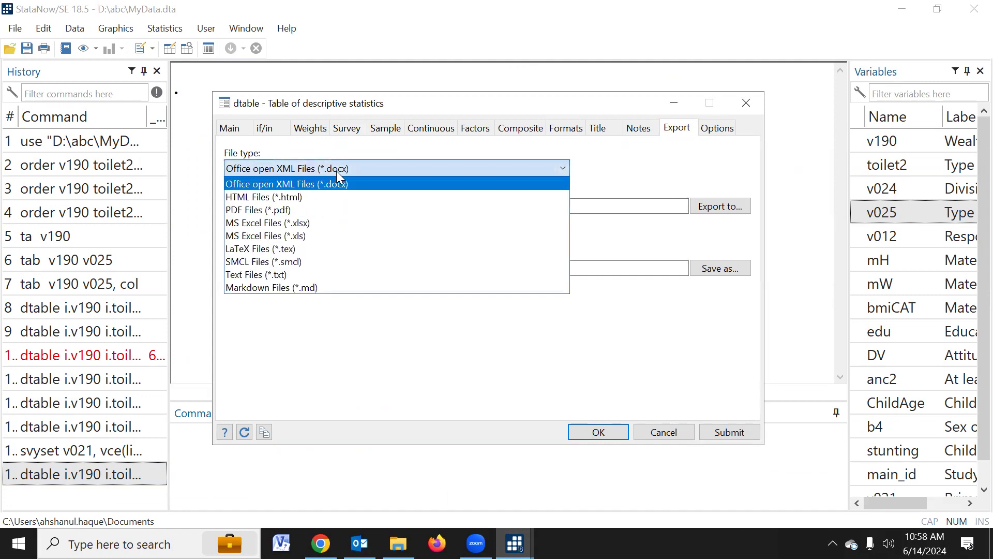
left_click(319, 184)
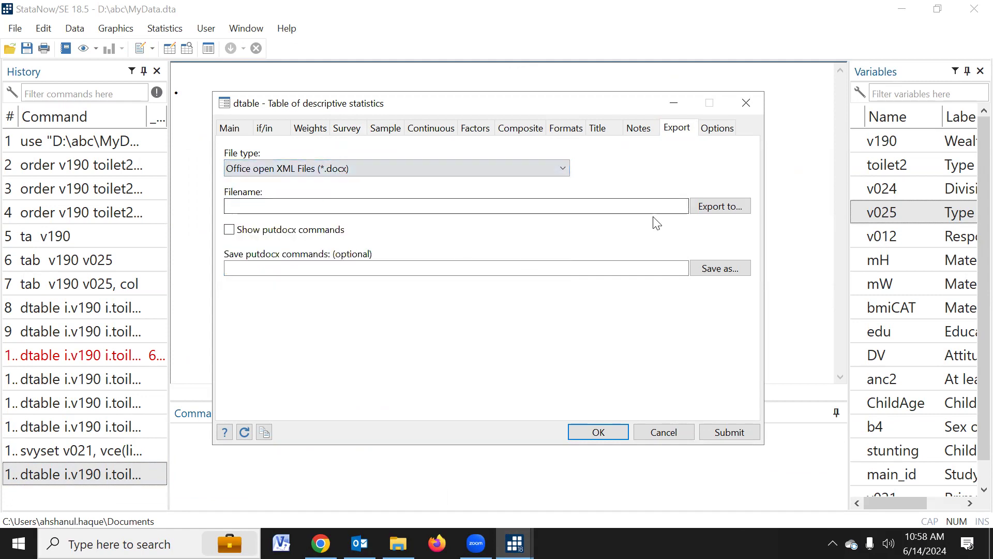
left_click(703, 206)
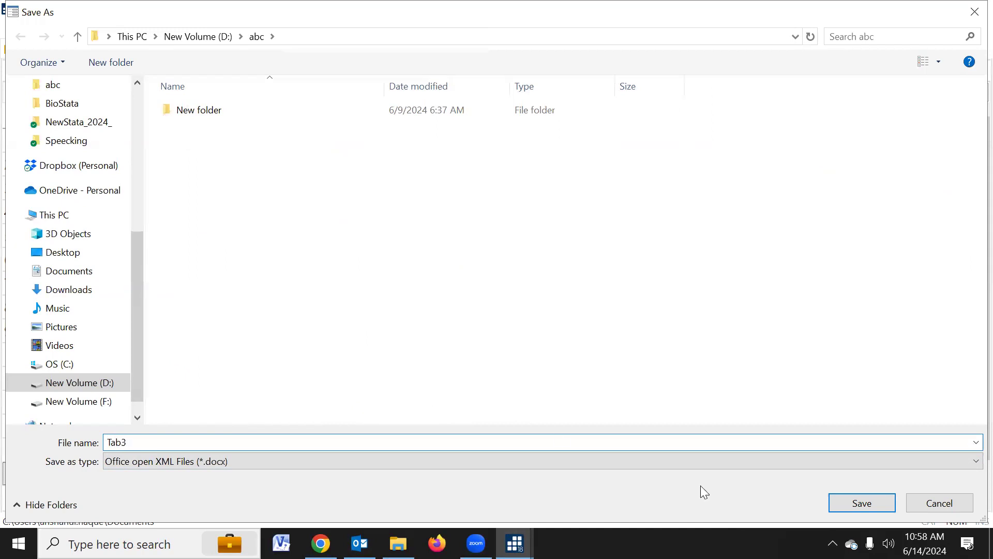
left_click(835, 501)
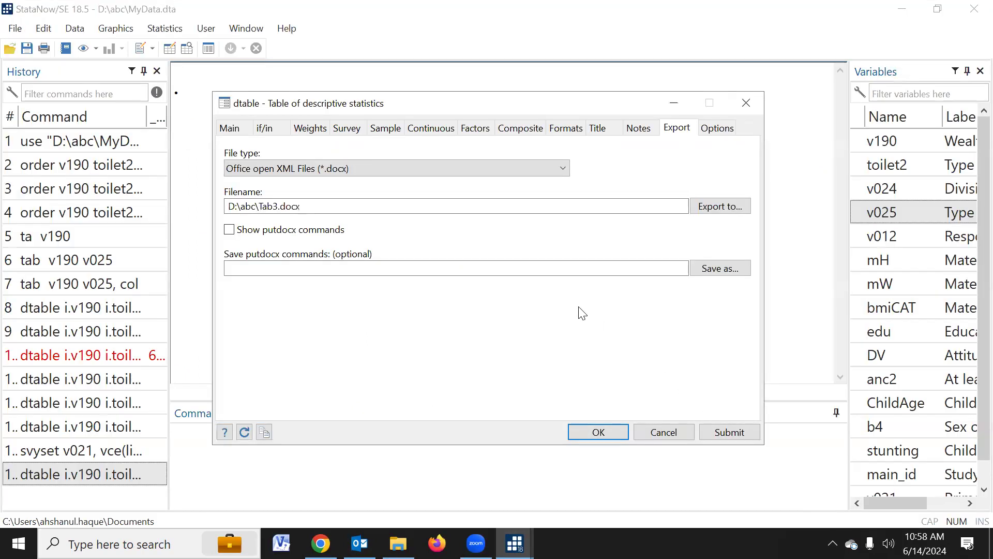
left_click(735, 433)
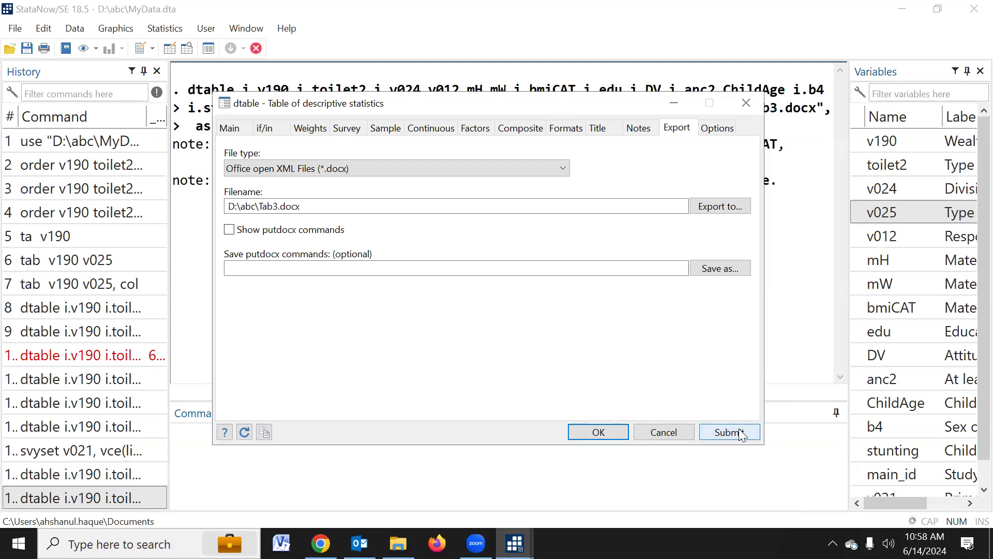
left_click(674, 106)
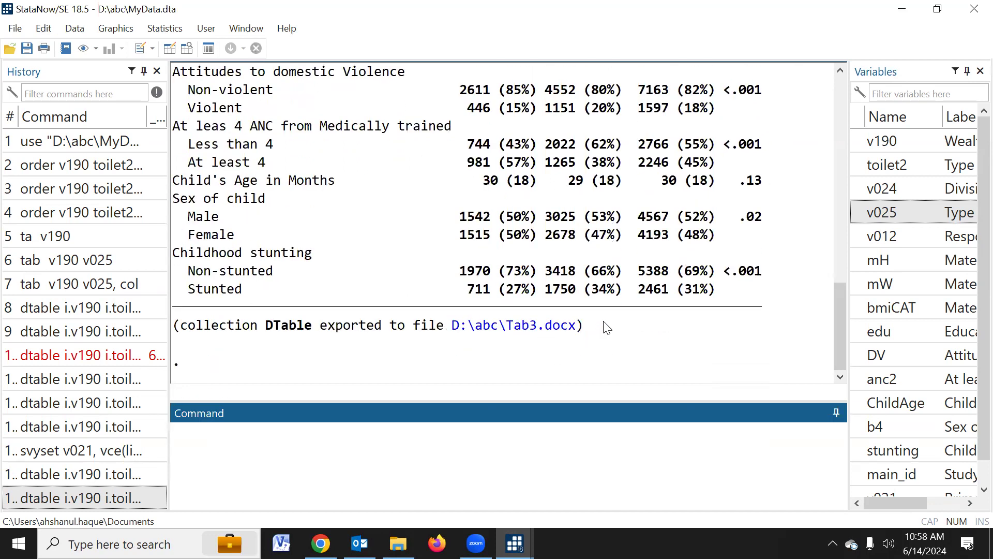
Open Tab3.docx from the abc folder in Word and look through the exported table.
left_click(403, 541)
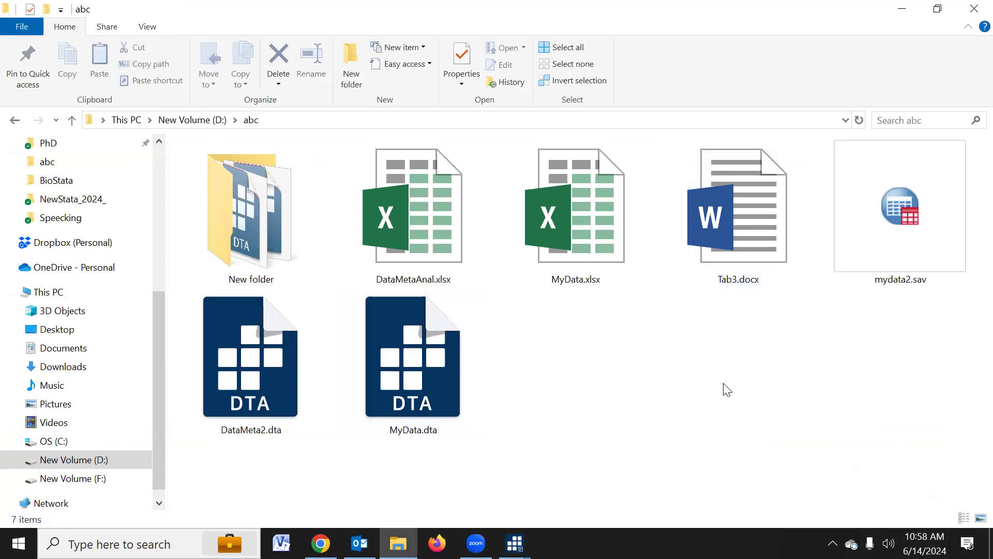
double_click(740, 235)
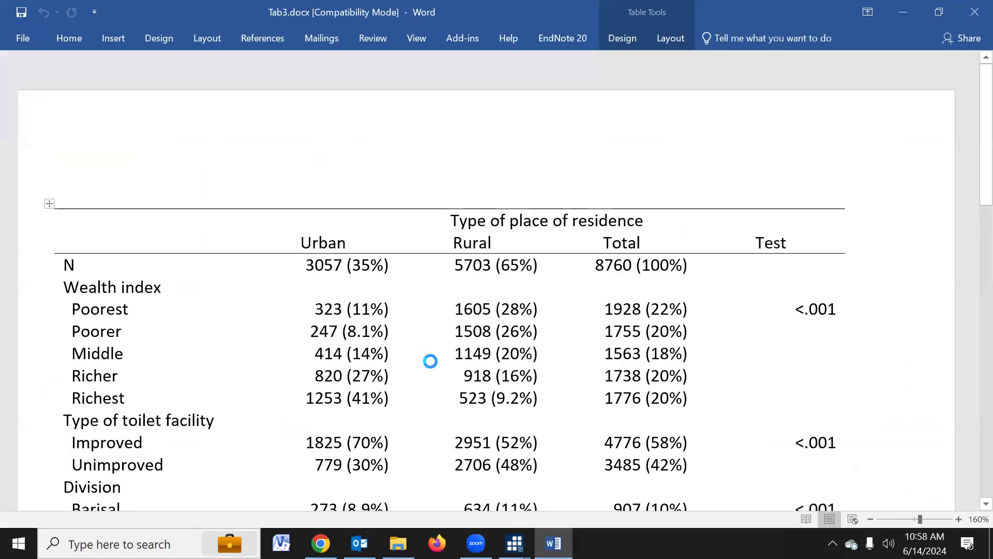
scroll(538, 264, "down", 3)
scroll(488, 410, "down", 11)
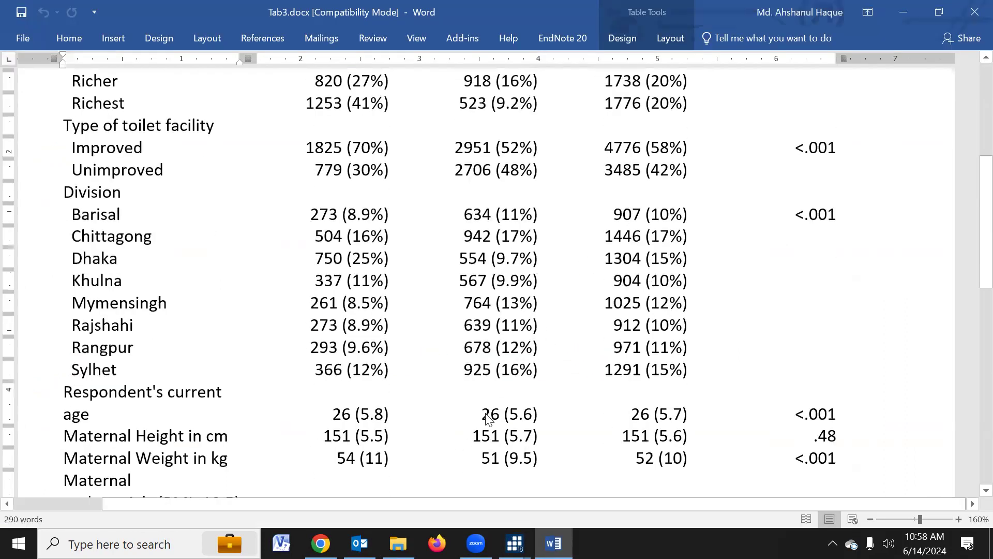
scroll(490, 421, "up", 6)
scroll(490, 422, "up", 8)
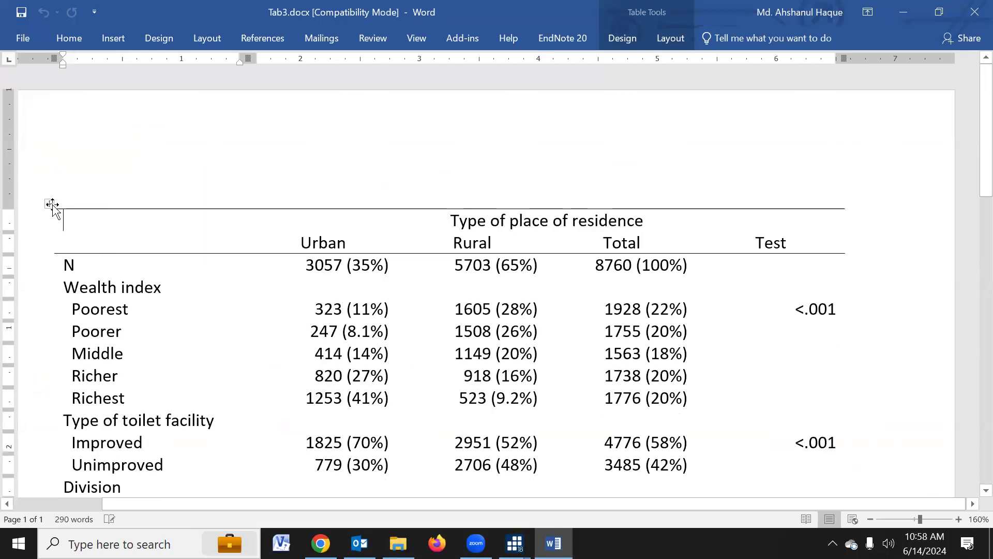
Apply All Borders to the entire exported table.
left_click(50, 204)
left_click(77, 39)
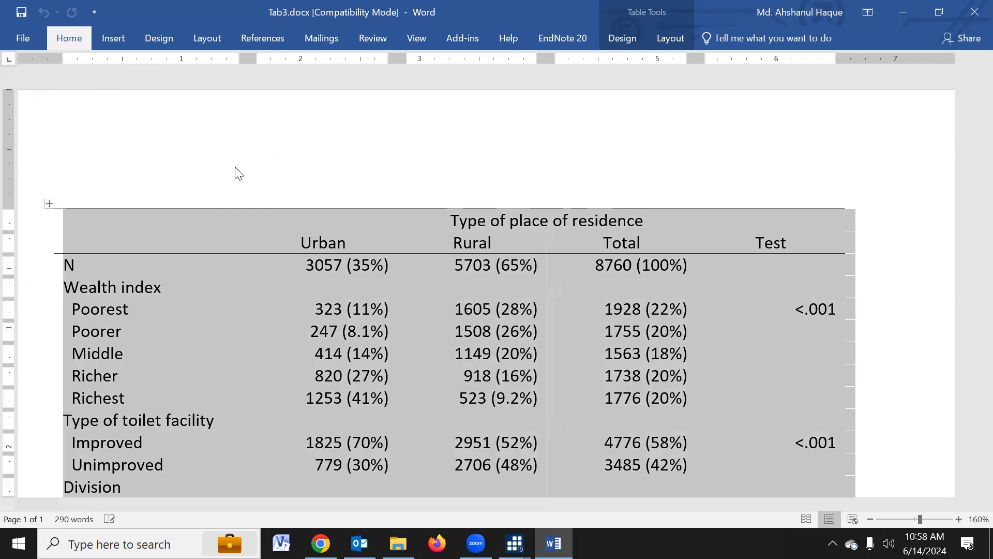
left_click(433, 92)
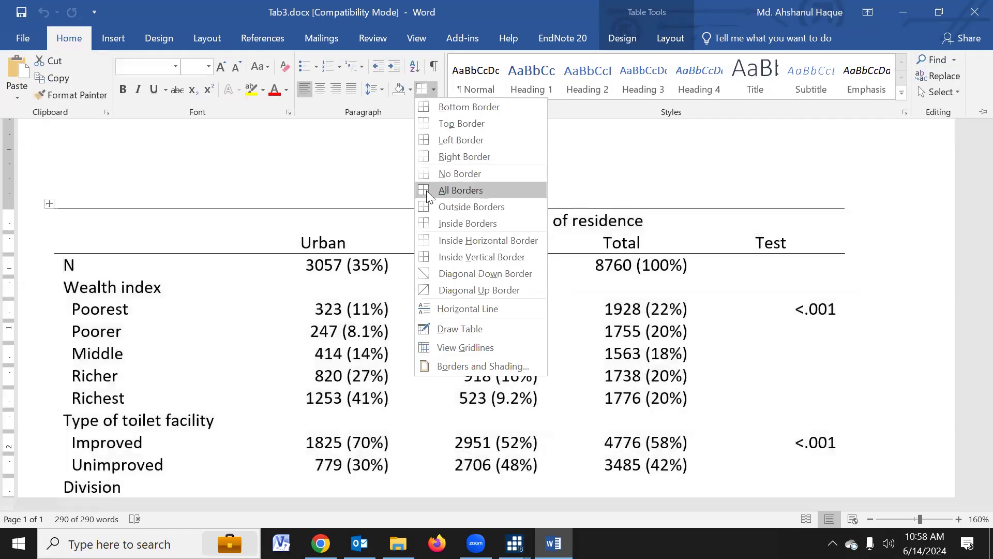
left_click(429, 190)
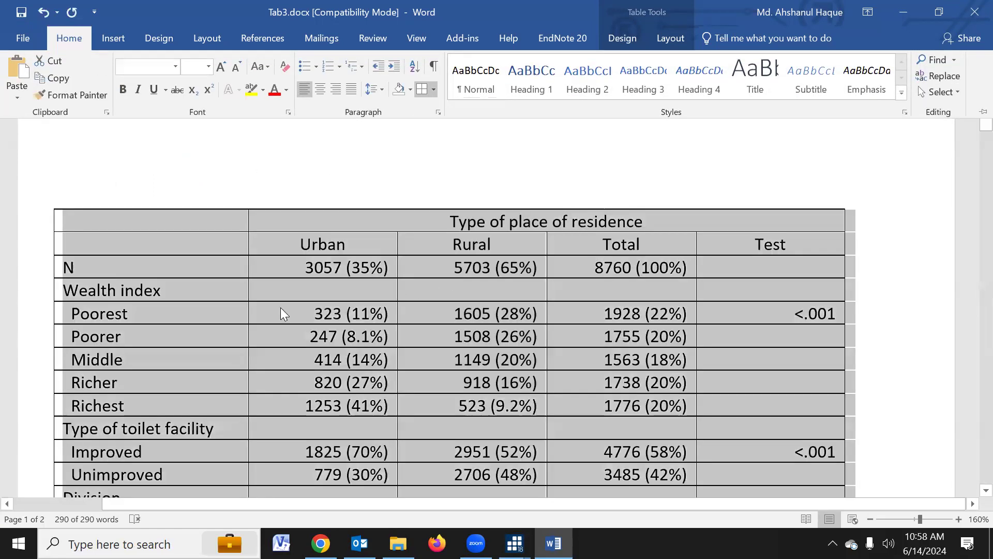
Delete the entire N row beneath the table's column headings.
left_click_drag(131, 269, 701, 263)
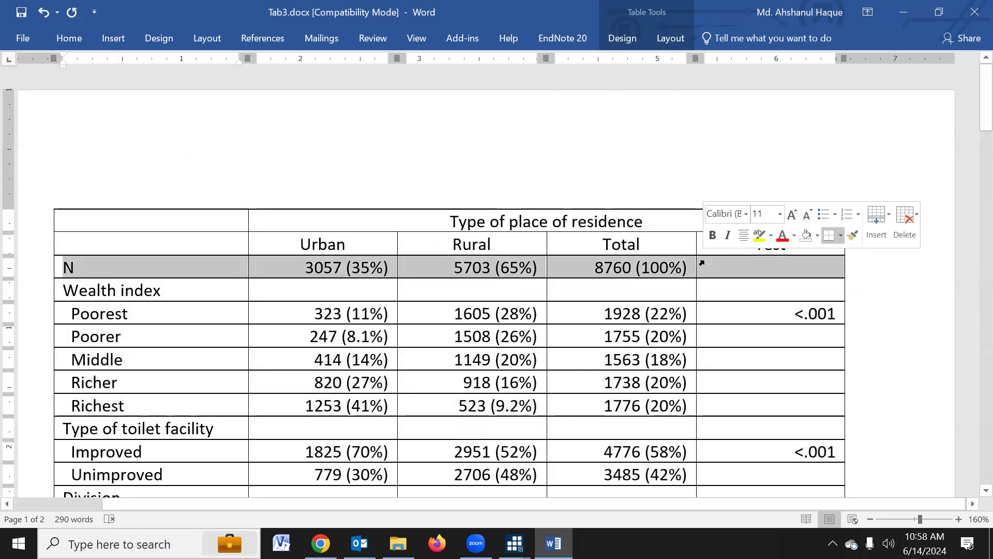
key("BackSpace")
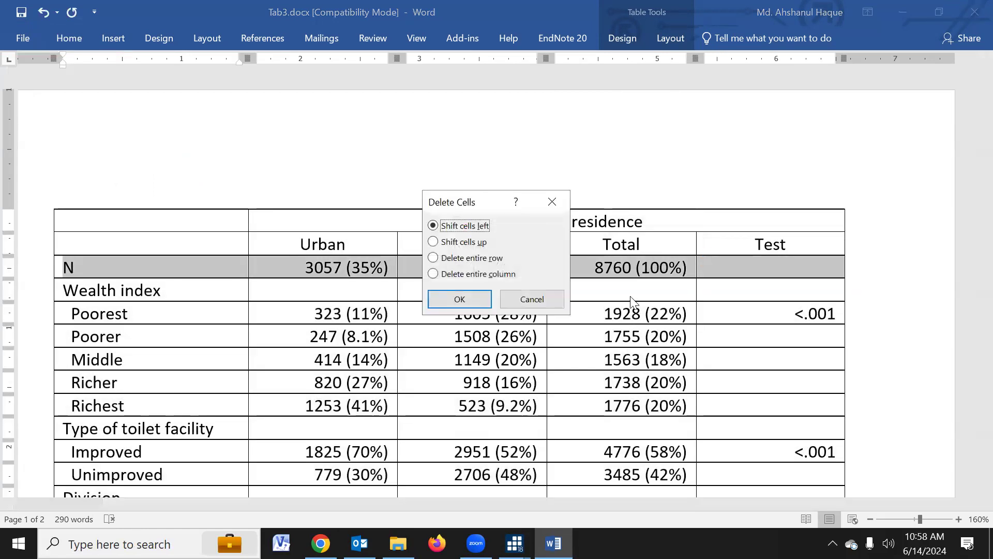
left_click(494, 261)
left_click(480, 301)
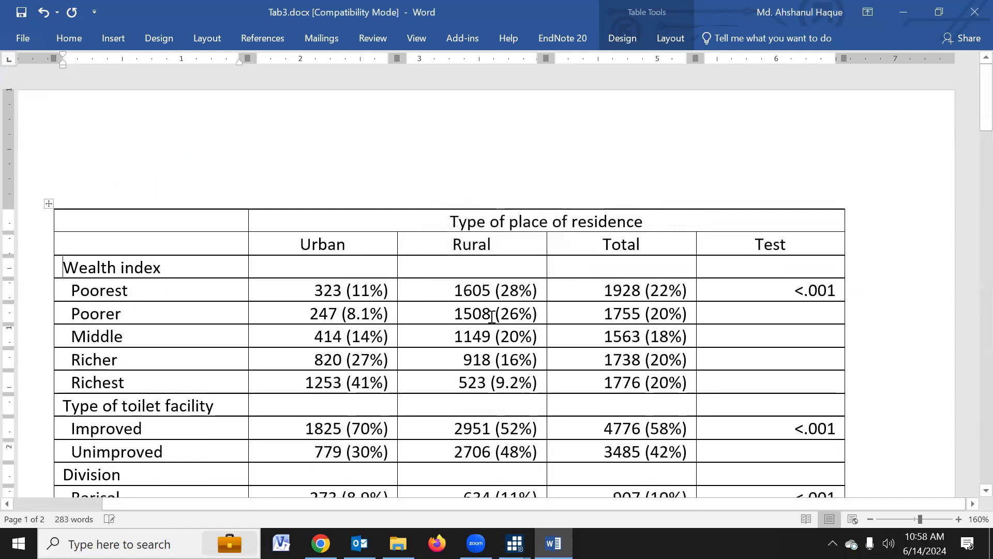
Format the whole table's text in Times New Roman at size 10.
left_click(52, 205)
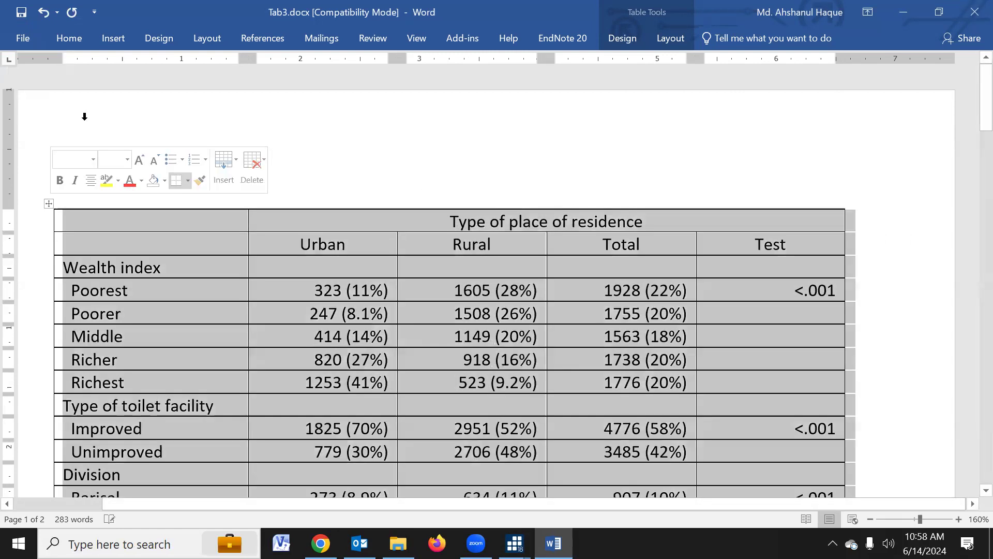
left_click(77, 40)
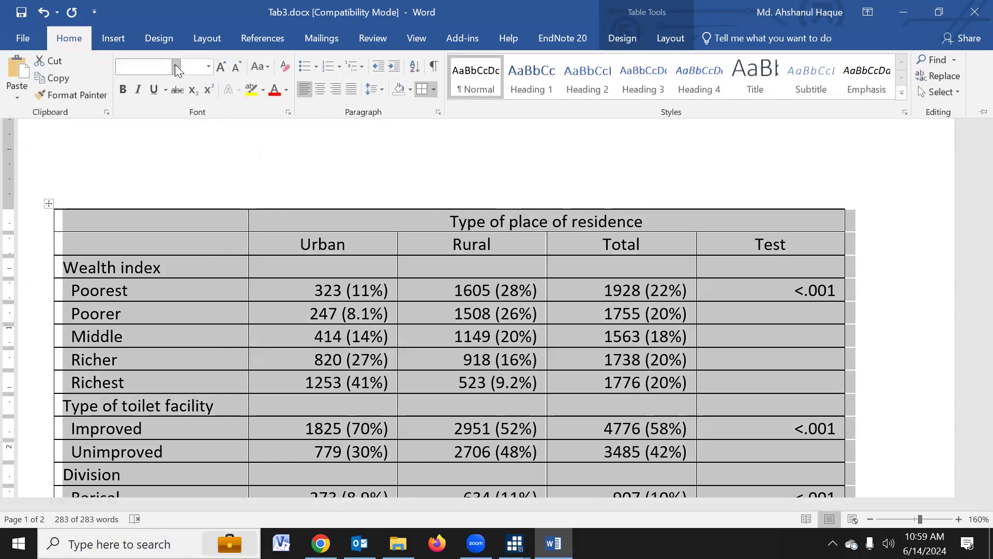
left_click(175, 66)
left_click(176, 153)
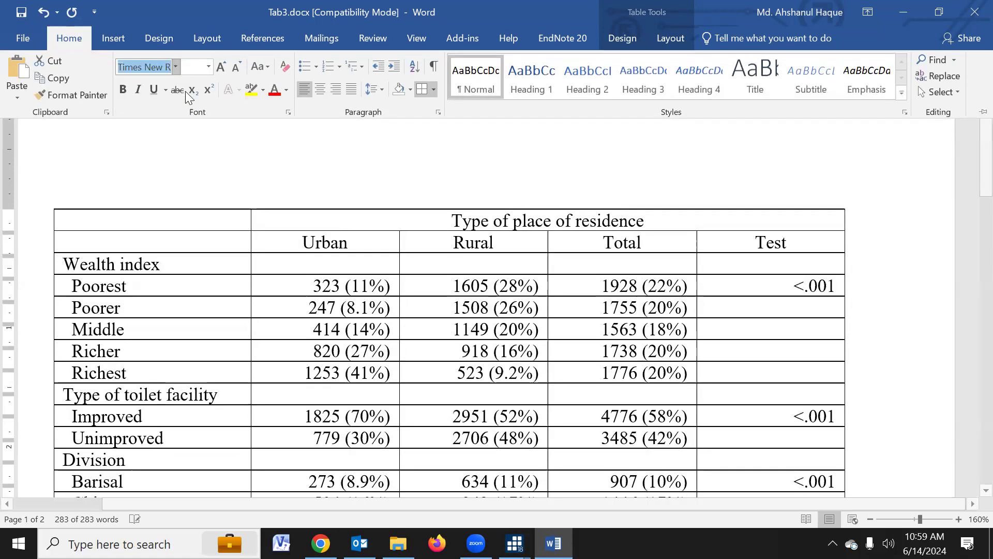
left_click(209, 66)
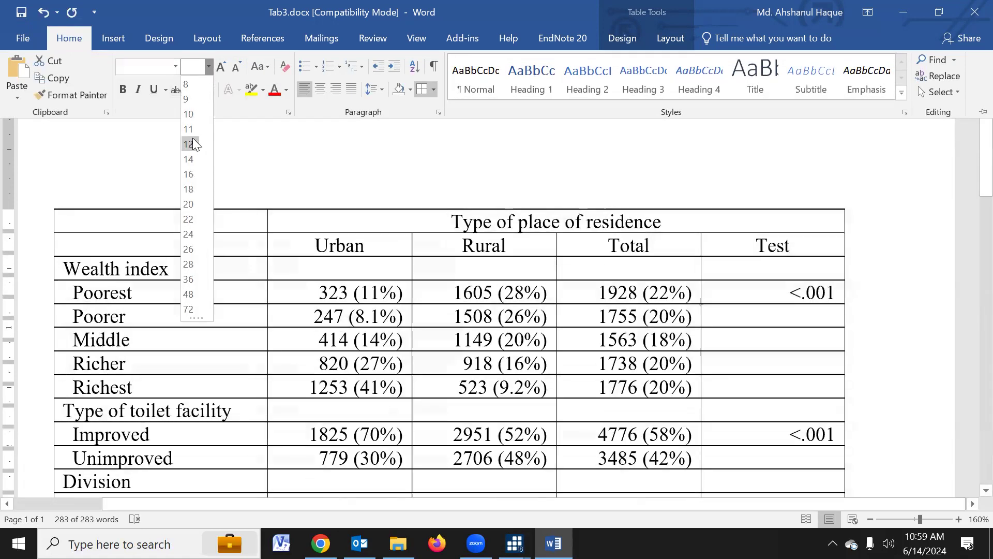
left_click(189, 114)
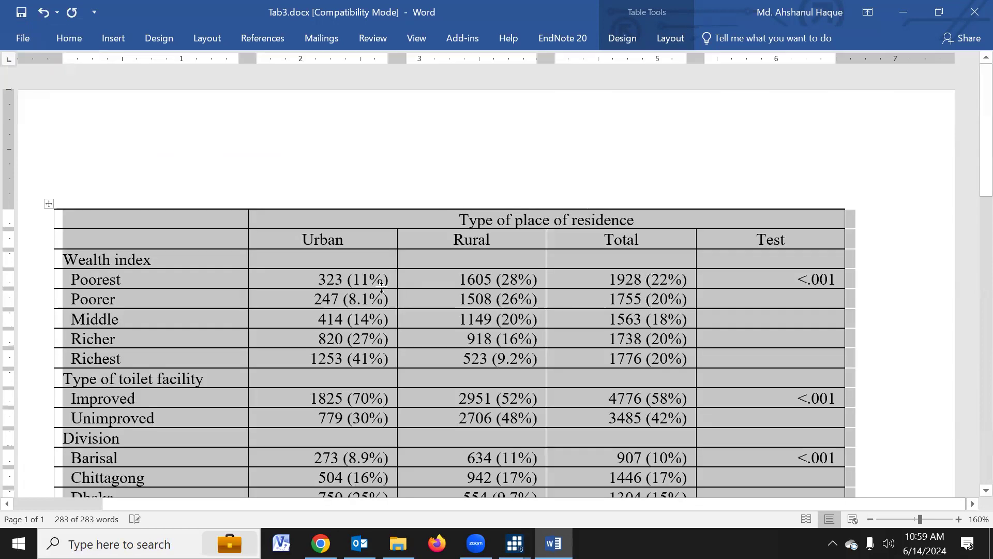
left_click(349, 299)
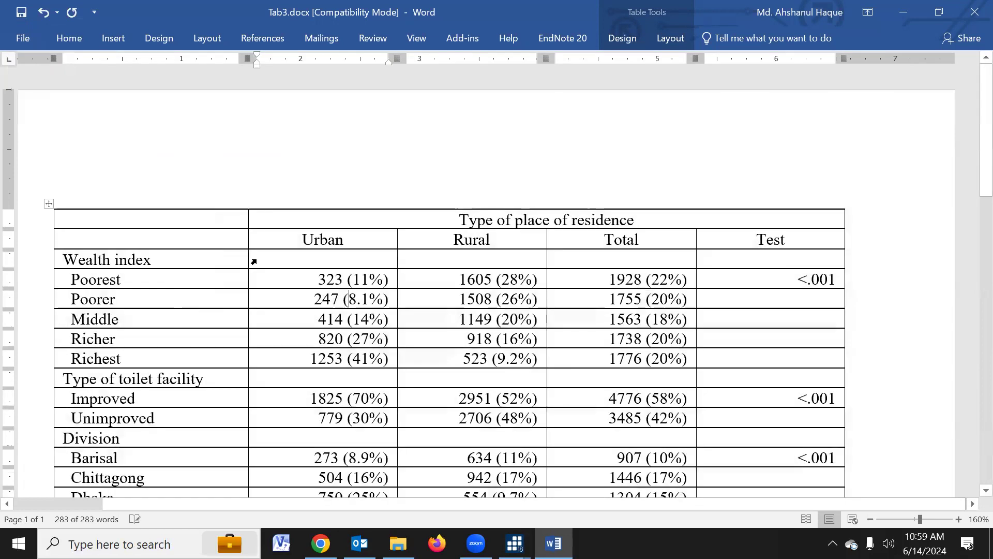
Merge the two blank header cells above the Wealth index row in the table's first column.
left_click_drag(210, 215, 211, 233)
right_click(210, 237)
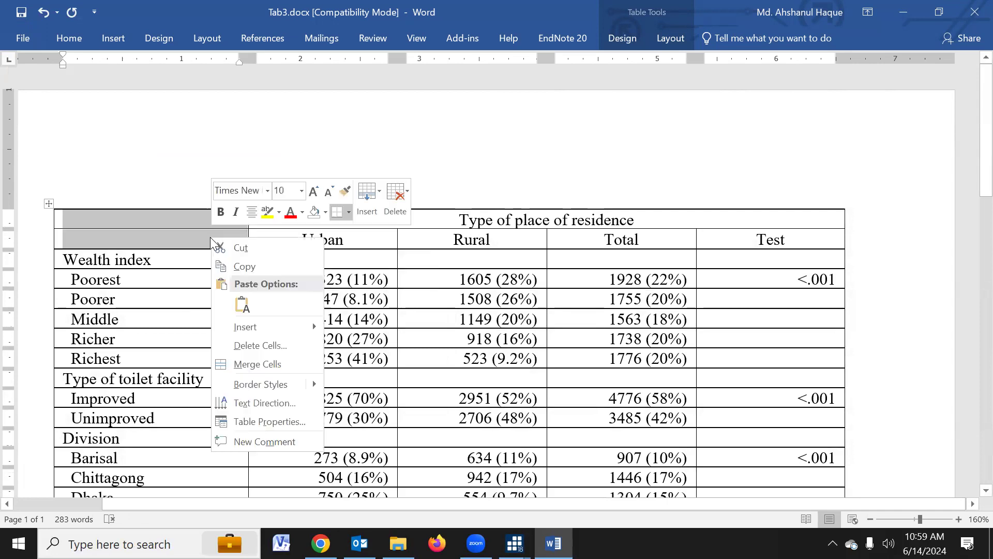
left_click(260, 364)
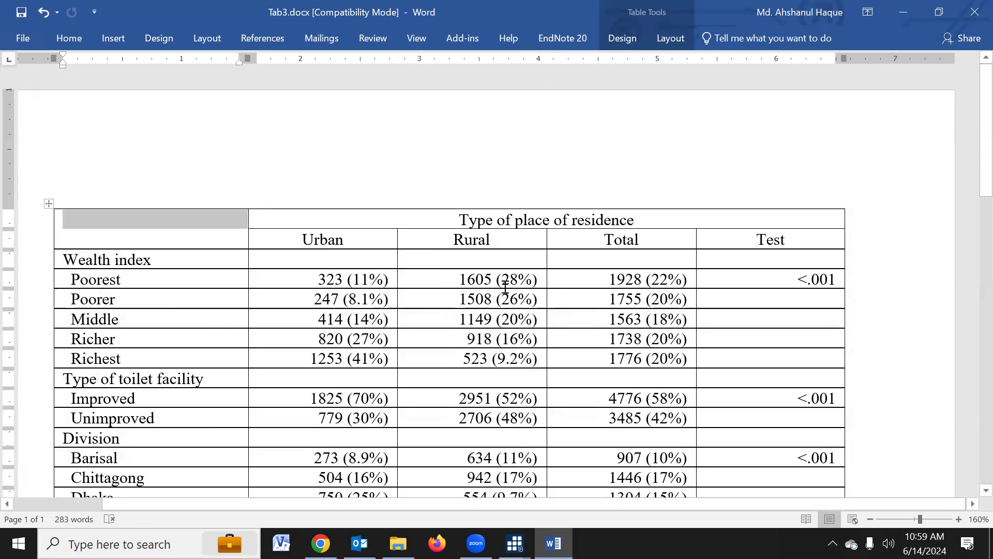
Replace every % sign in the document with nothing, so only the numbers remain in the parentheses.
double_click(524, 280)
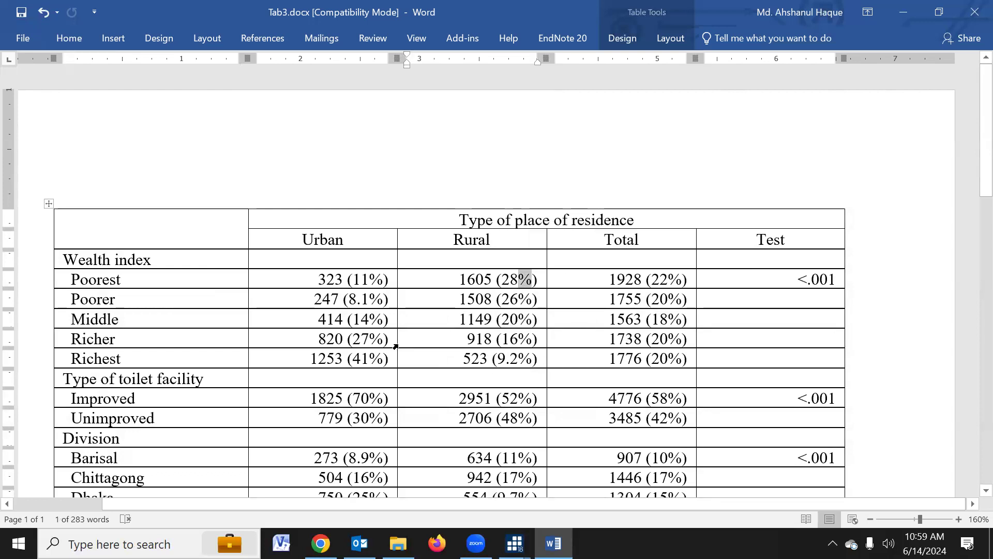
left_click(427, 341)
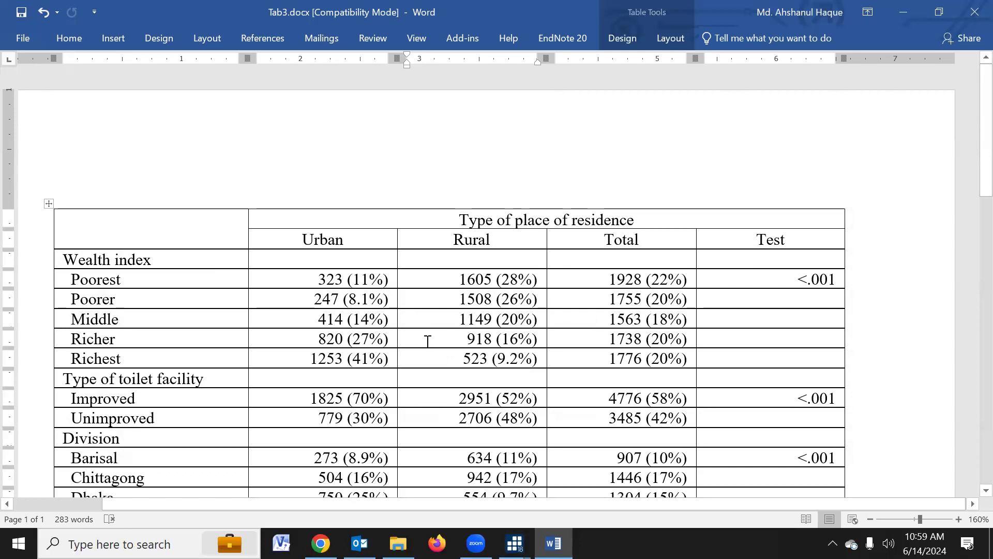
key("ctrl+h")
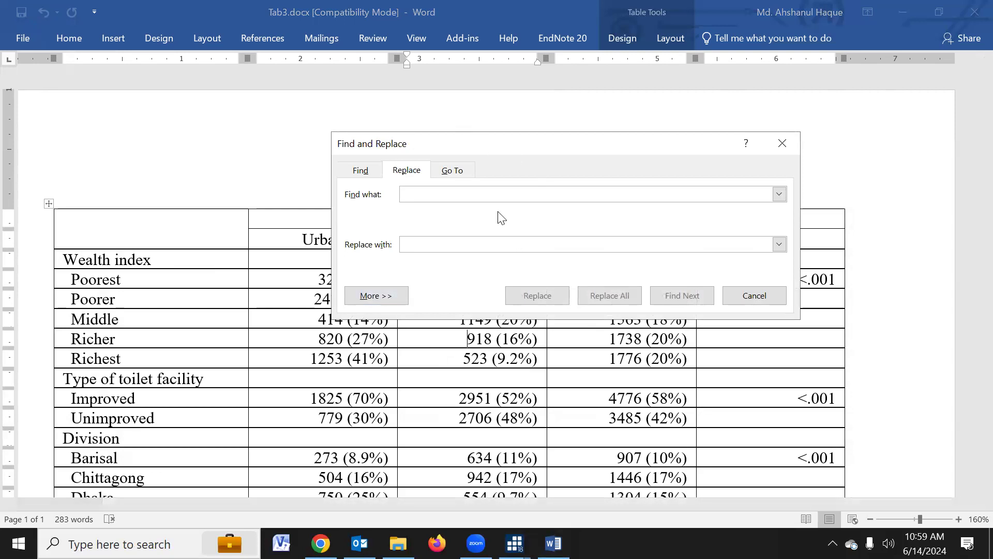
type("%")
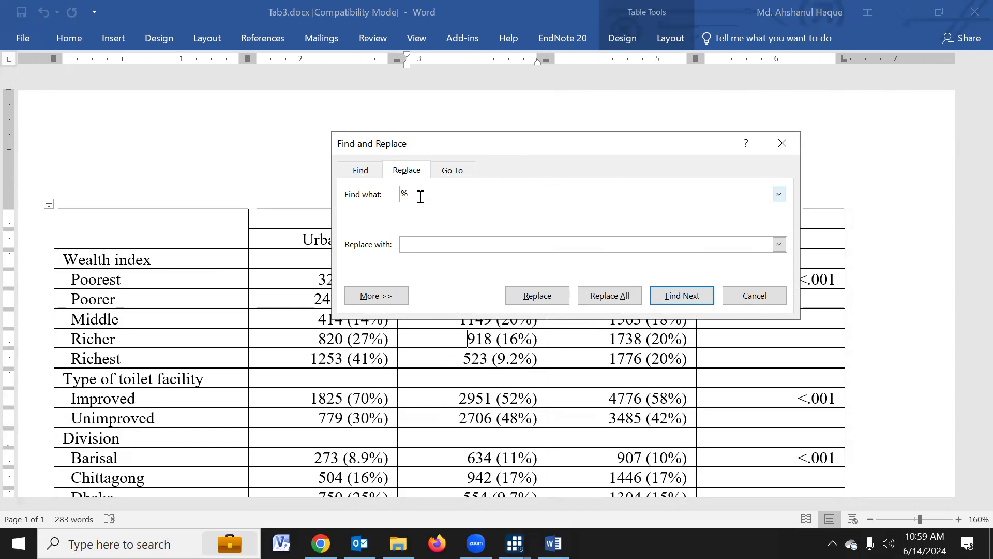
left_click(609, 295)
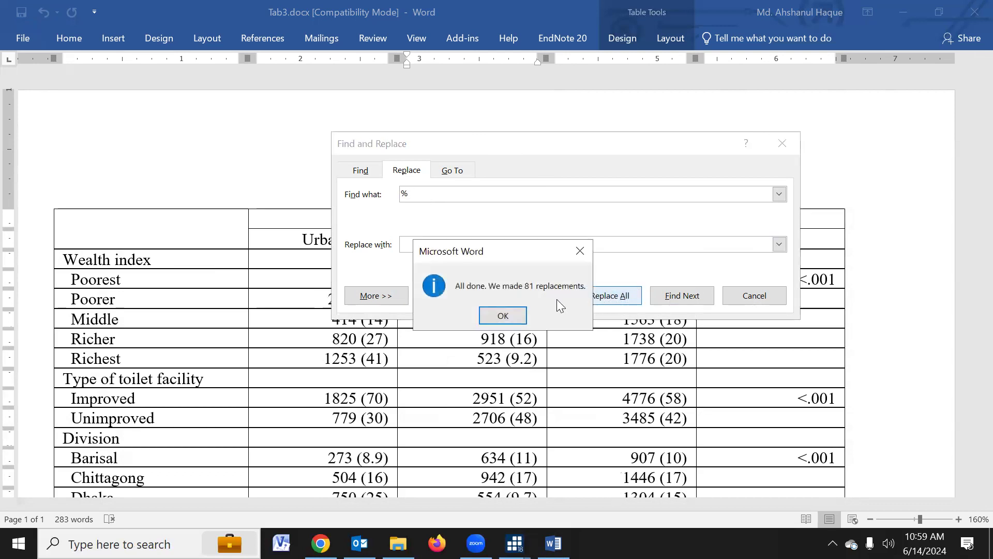
left_click(498, 312)
left_click(754, 295)
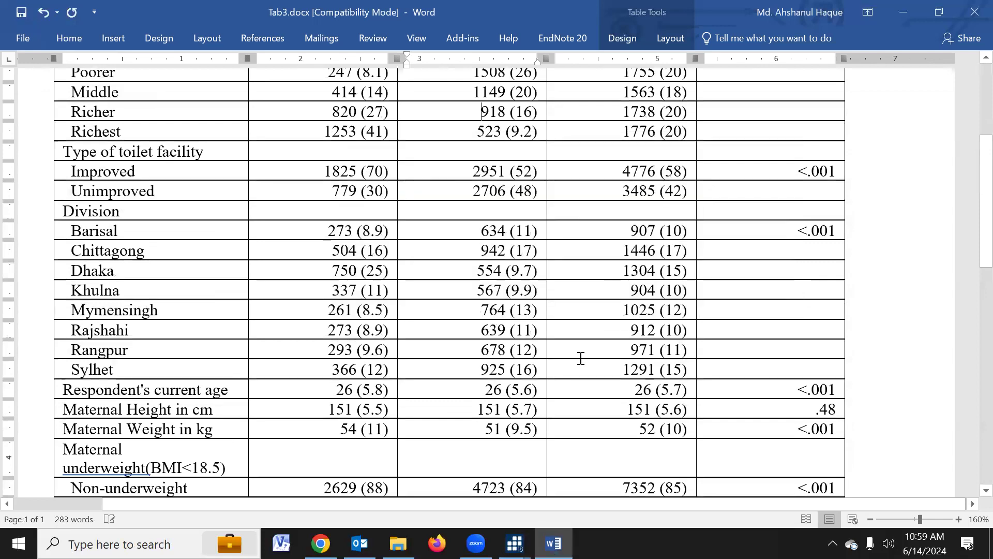
scroll(576, 357, "up", 5)
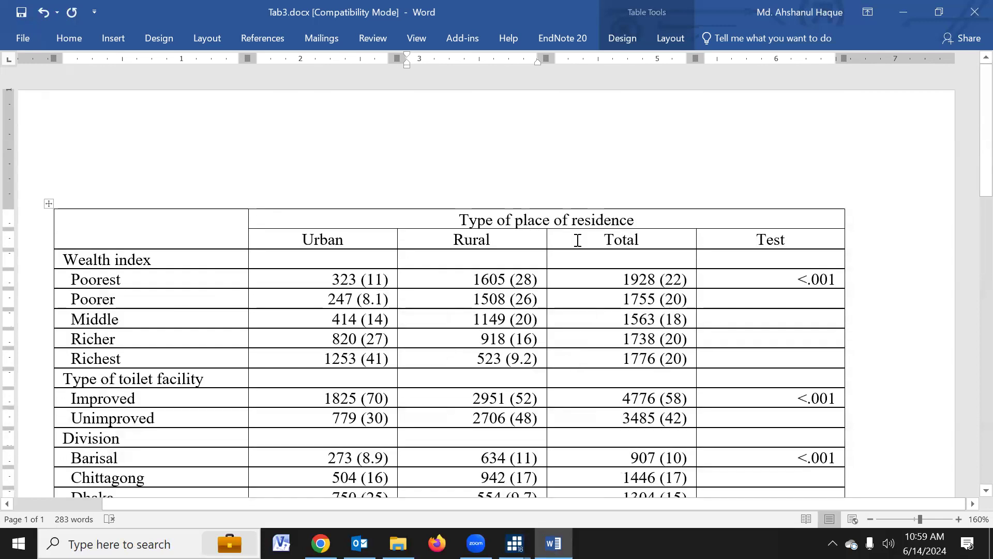
left_click(798, 73)
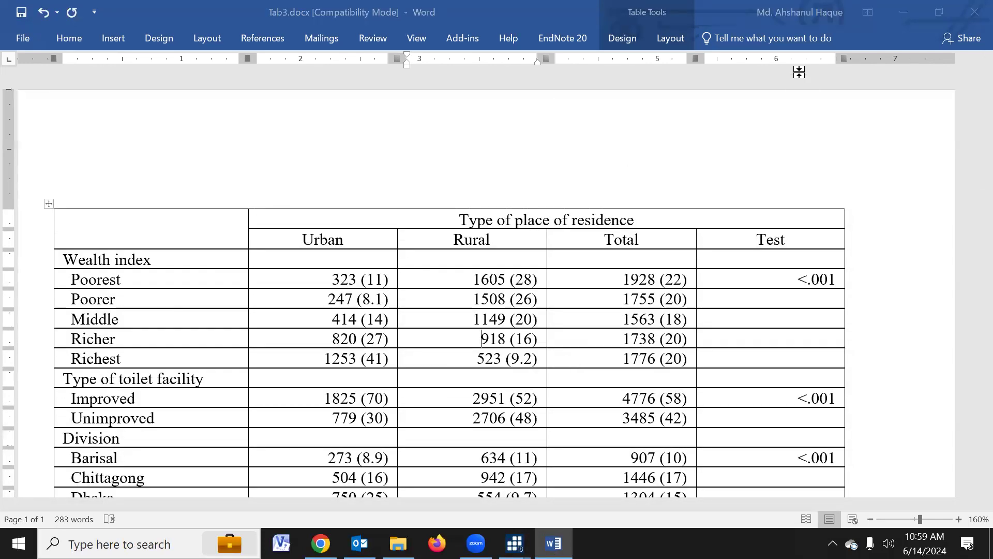
left_click(309, 146)
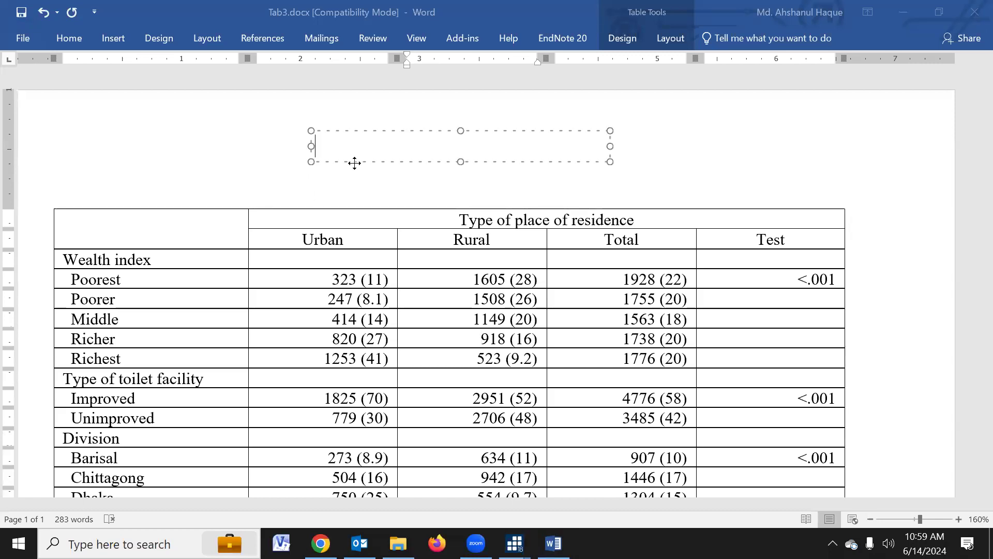
type("C")
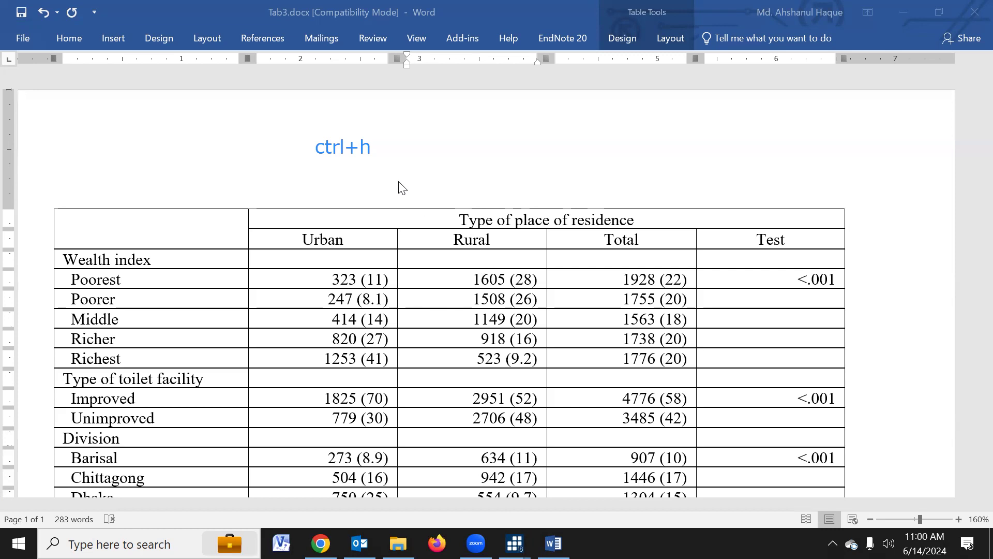
left_click(390, 165)
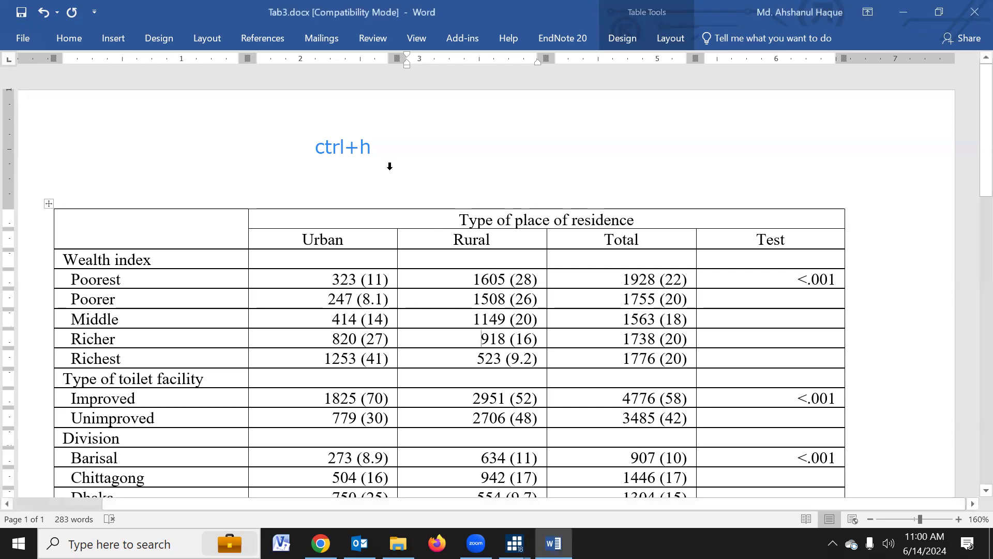
left_click(796, 75)
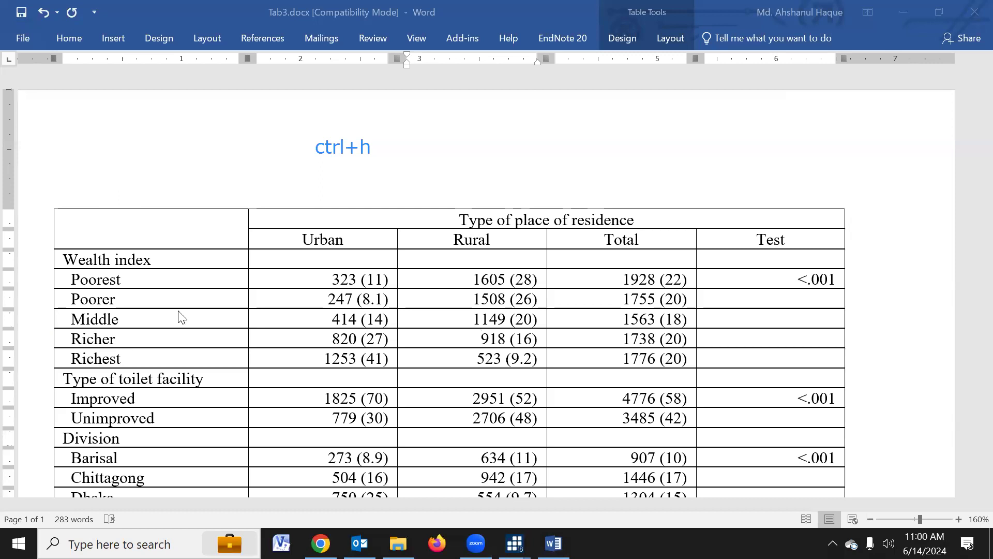
left_click(385, 320)
key("ctrl+h")
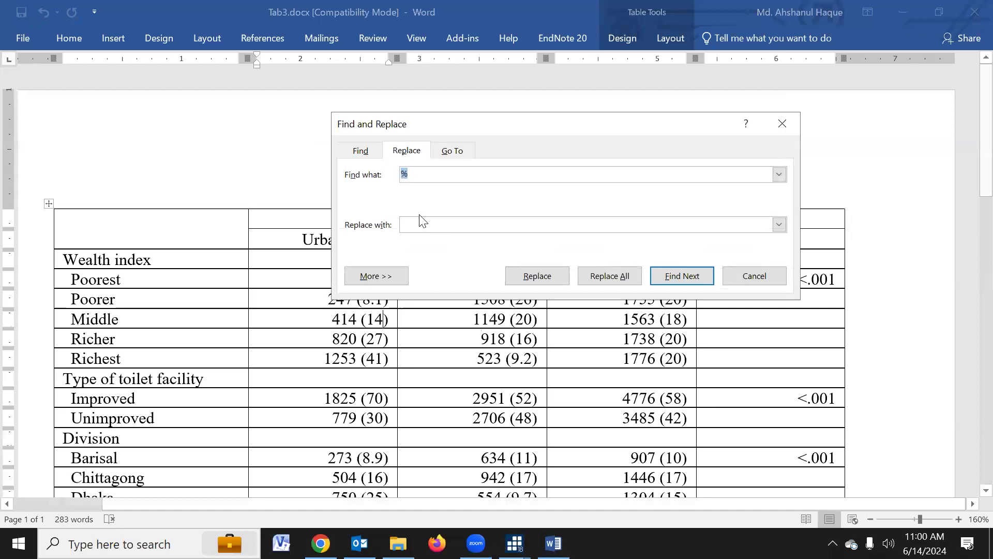
left_click(752, 277)
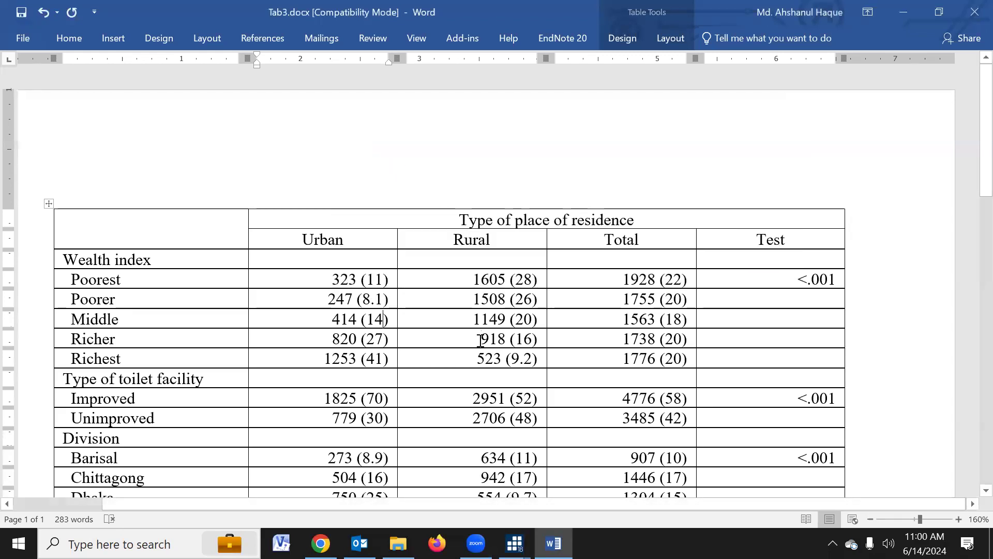
Make the Wealth index and Type of toilet facility row headings bold.
left_click_drag(87, 260, 190, 259)
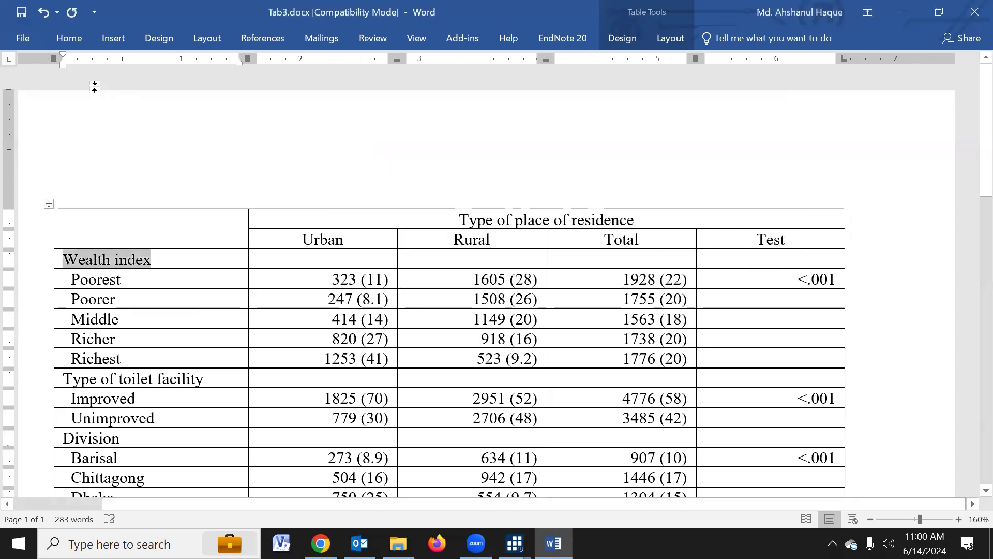
left_click(74, 37)
left_click(123, 89)
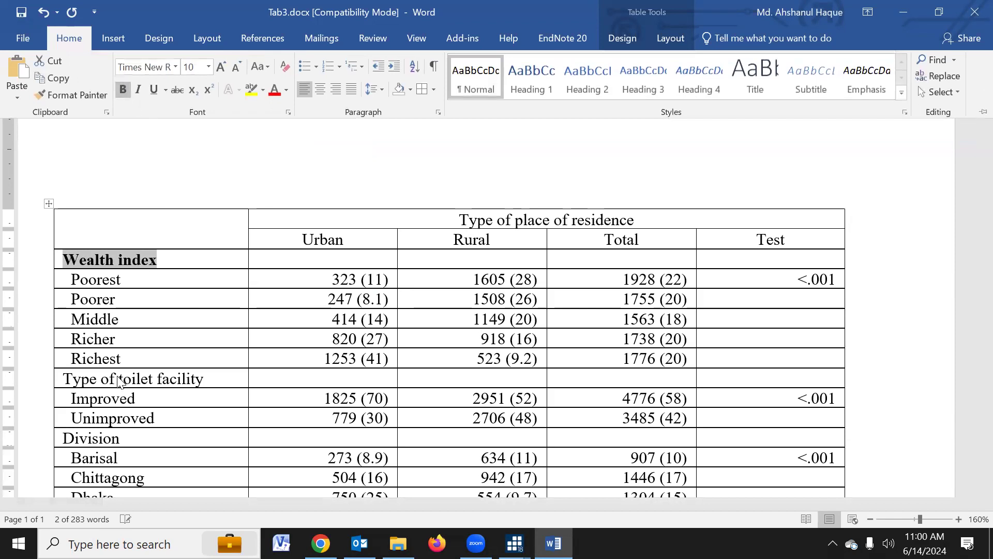
left_click_drag(64, 380, 204, 379)
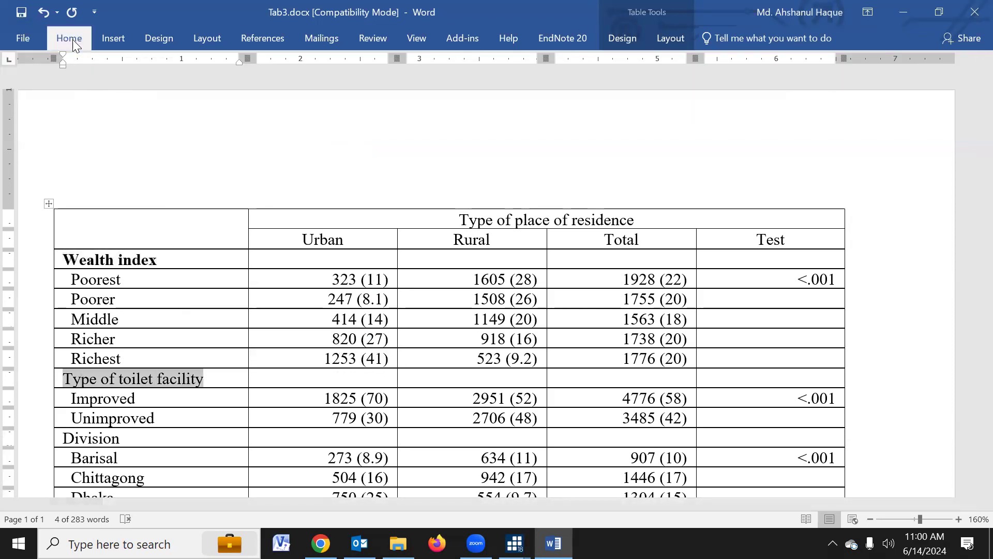
left_click(73, 40)
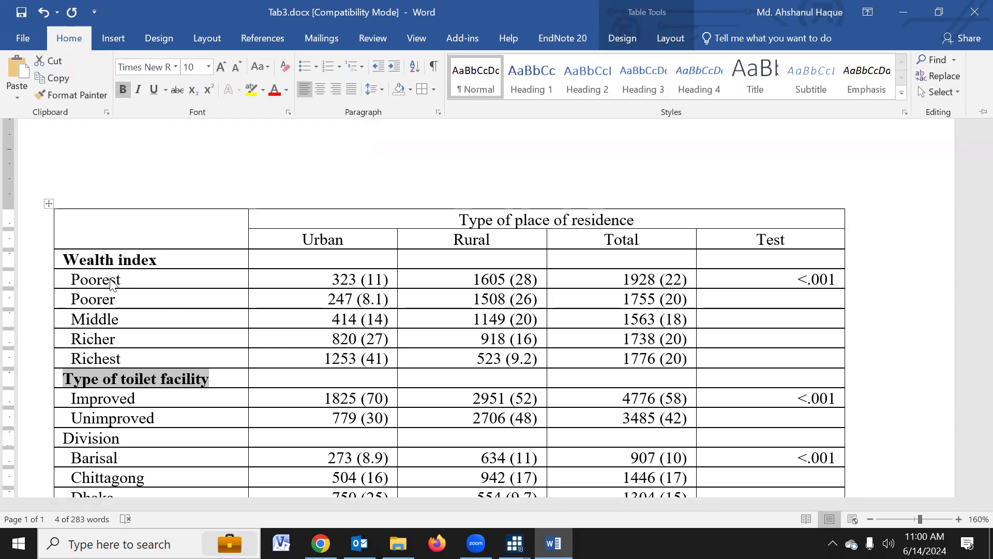
key("ctrl+F1")
Insert a blank column to the left of the table's first column.
left_click(113, 278)
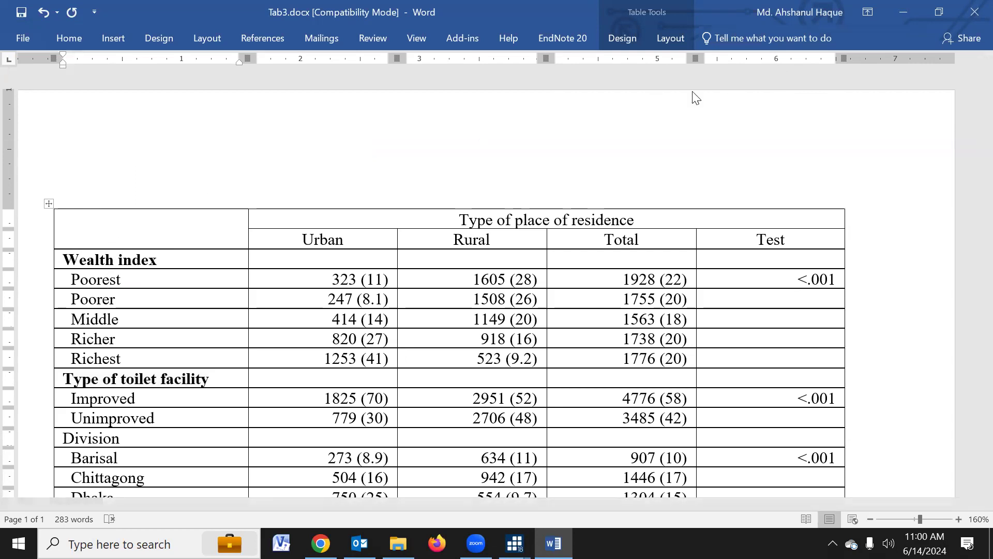
left_click(673, 37)
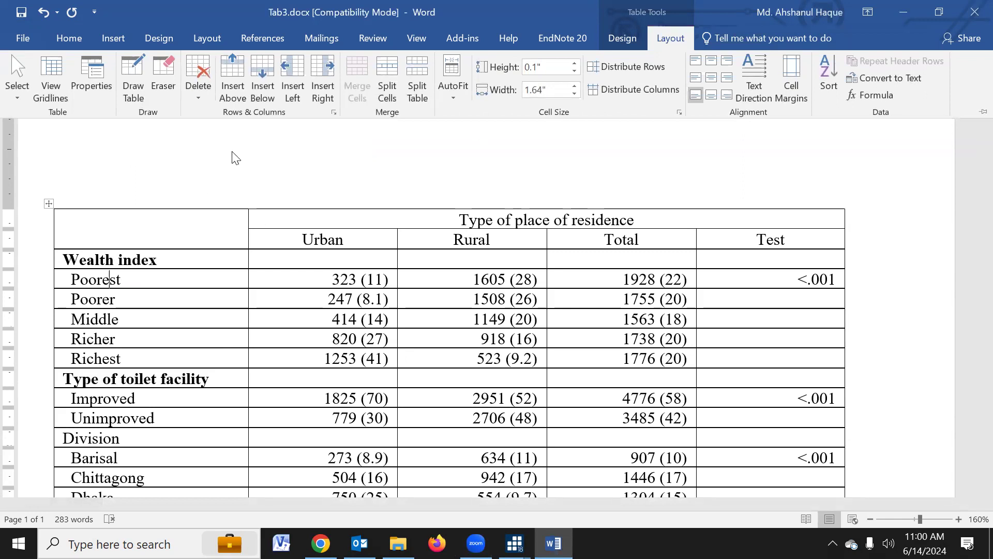
left_click(293, 83)
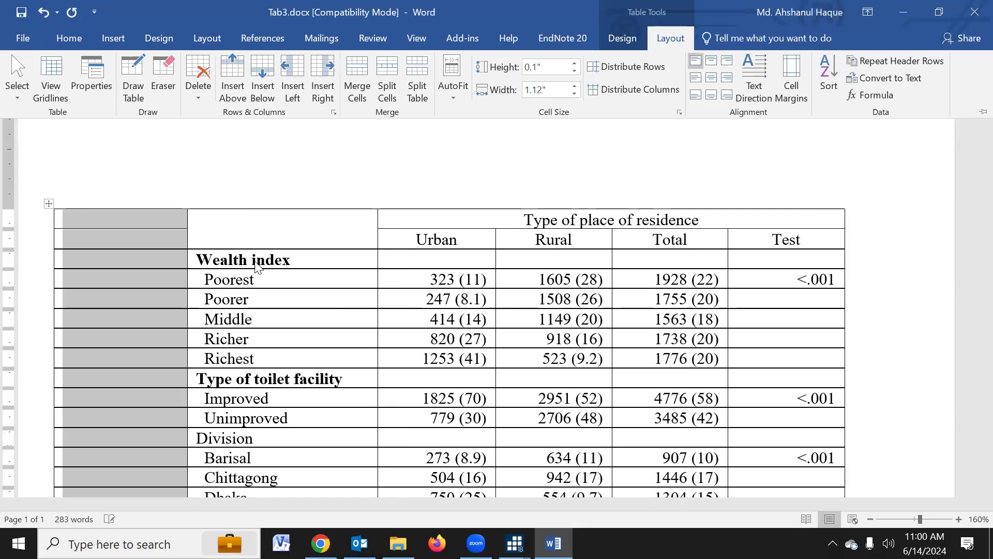
Merge the Wealth index and Type of toilet facility heading cells each with the blank cell on their left.
left_click(170, 258)
left_click_drag(182, 261, 196, 260)
right_click(178, 255)
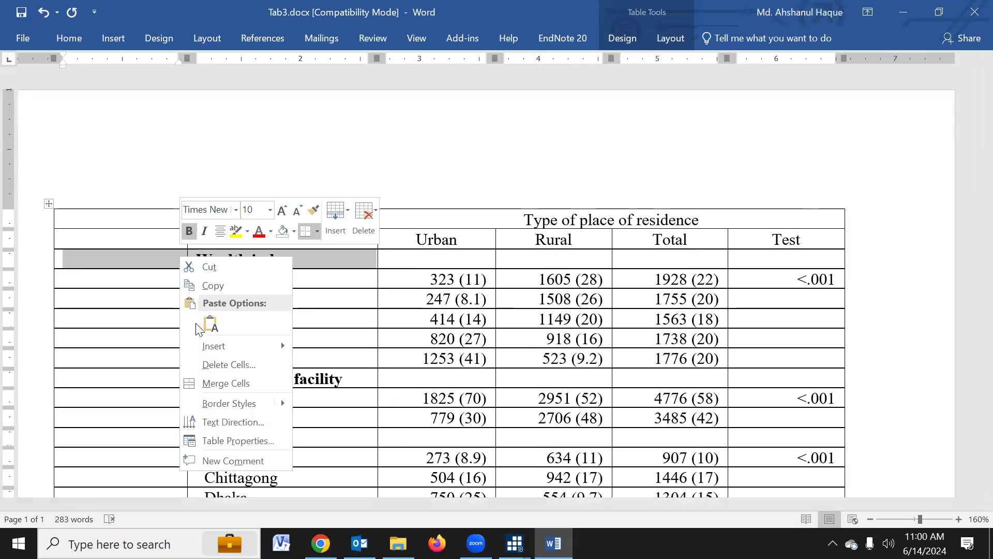
left_click(220, 383)
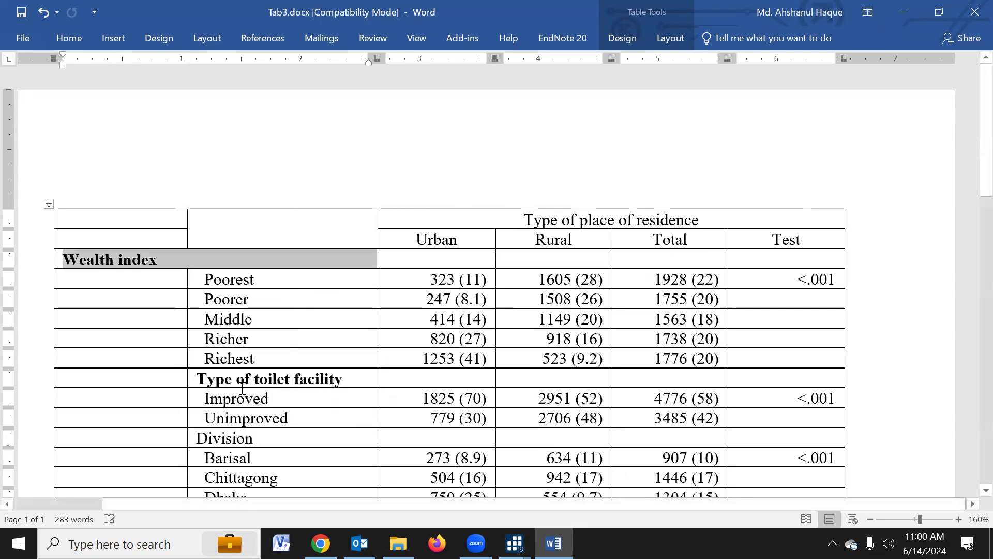
left_click_drag(177, 373, 184, 378)
right_click(184, 379)
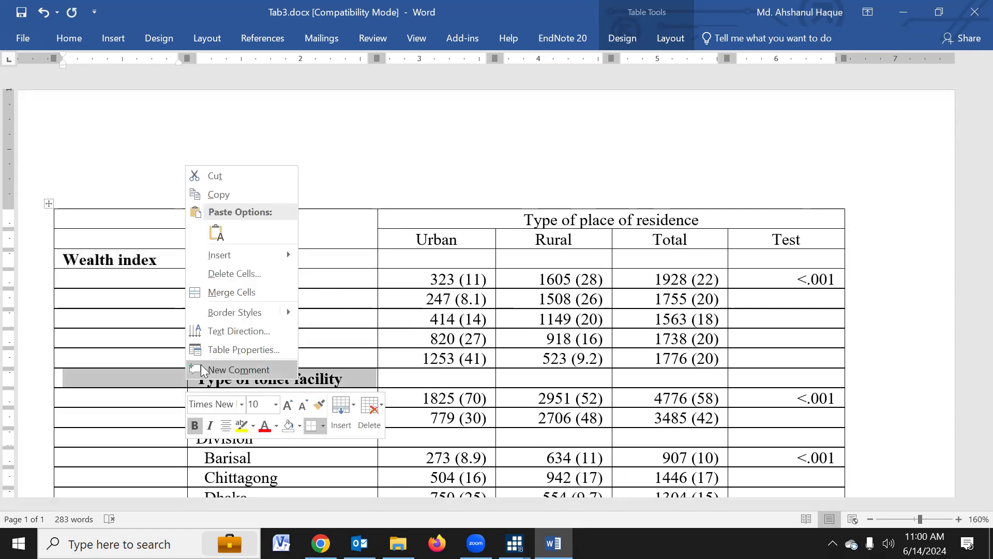
left_click(223, 293)
Merge the respondent's age, maternal height, maternal weight and maternal underweight label cells each with the blank cell beside them, row by row.
scroll(278, 388, "down", 2)
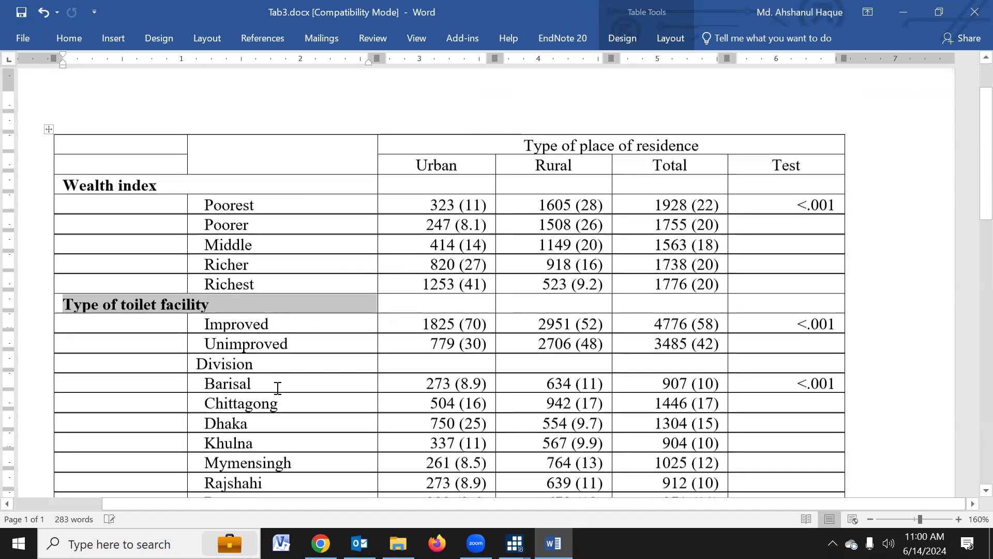
scroll(278, 388, "down", 3)
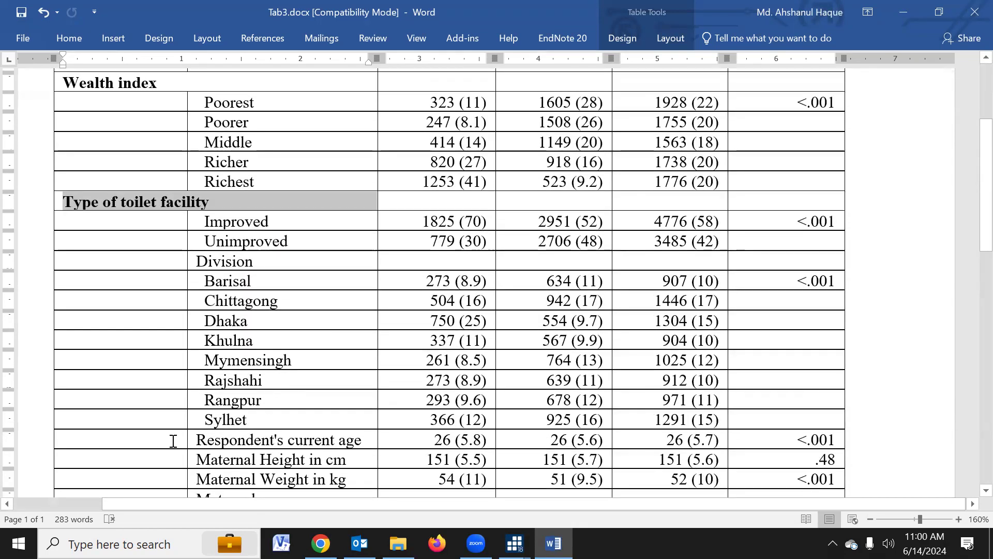
scroll(173, 440, "down", 2)
left_click_drag(173, 381, 195, 380)
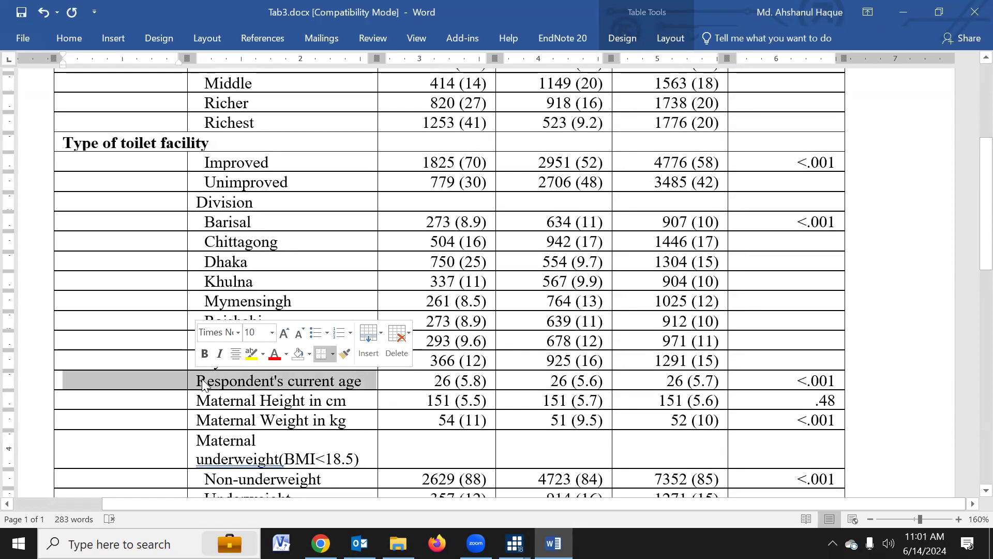
key("F4")
left_click_drag(177, 402, 201, 443)
key("F4")
key("F4")
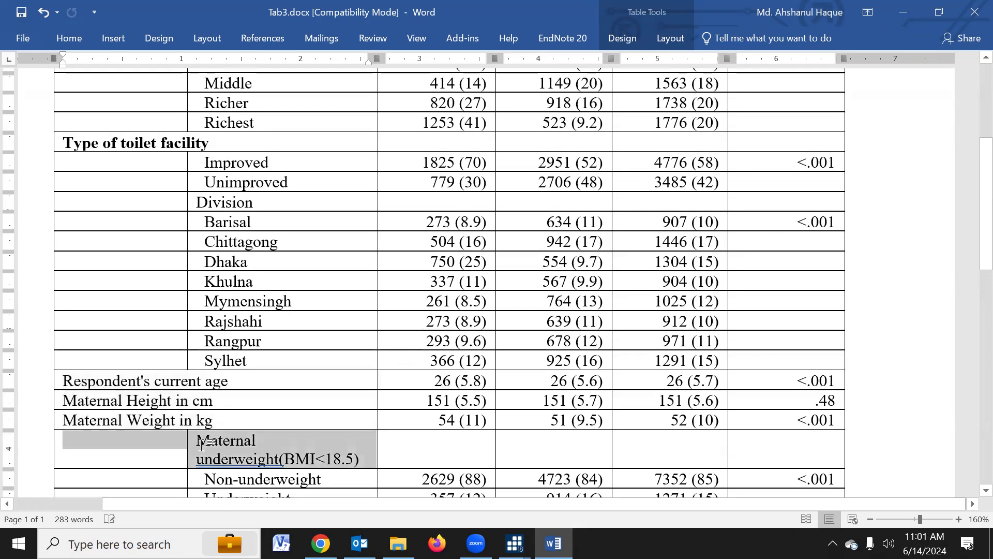
key("F4")
Merge the Attitudes to domestic Violence and the 4 ANC heading cells each with the blank cell beside them.
scroll(214, 466, "down", 3)
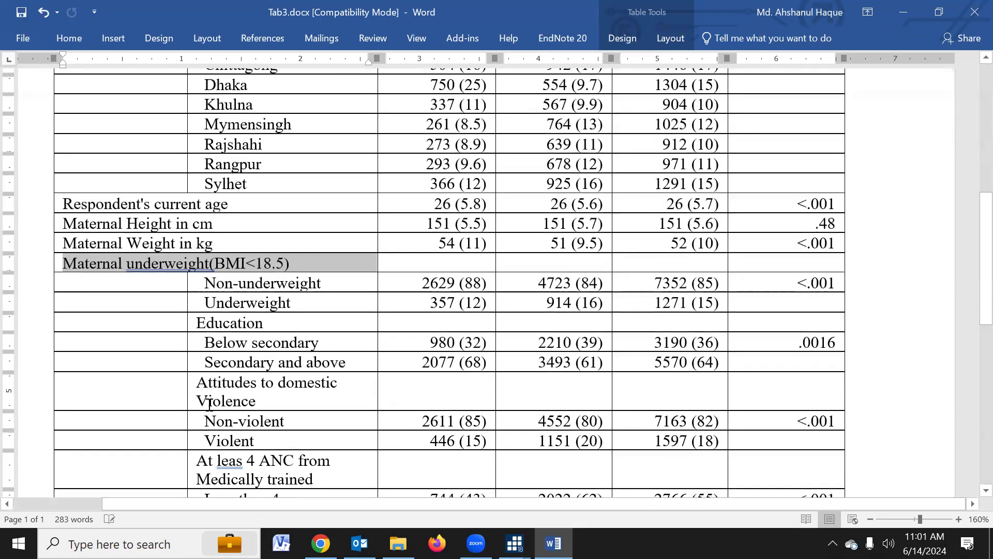
left_click_drag(178, 391, 202, 394)
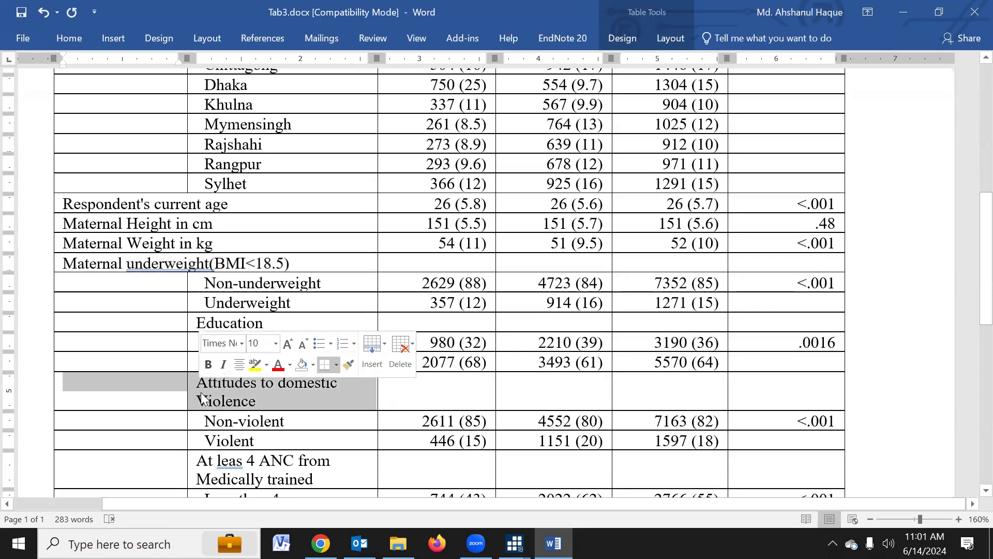
key("F4")
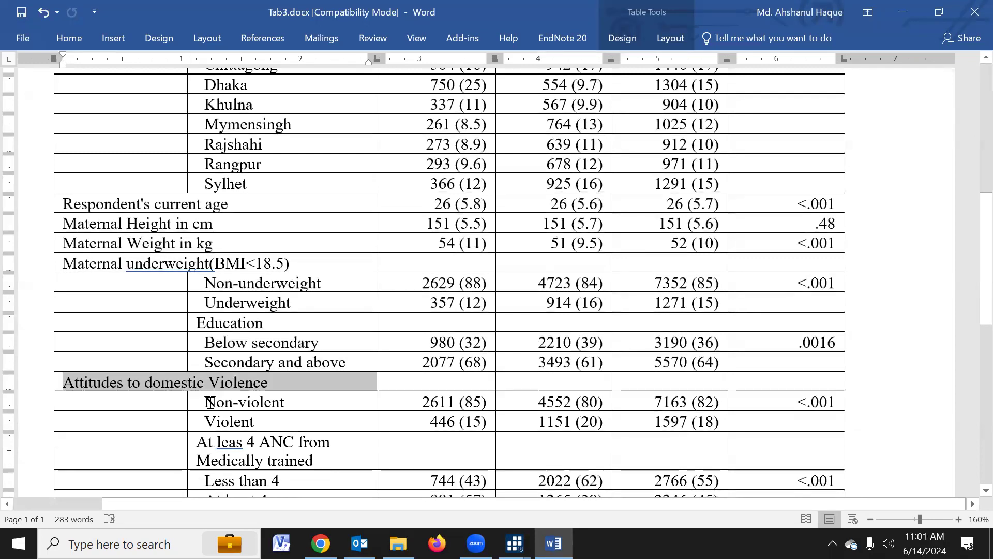
scroll(210, 383, "down", 1)
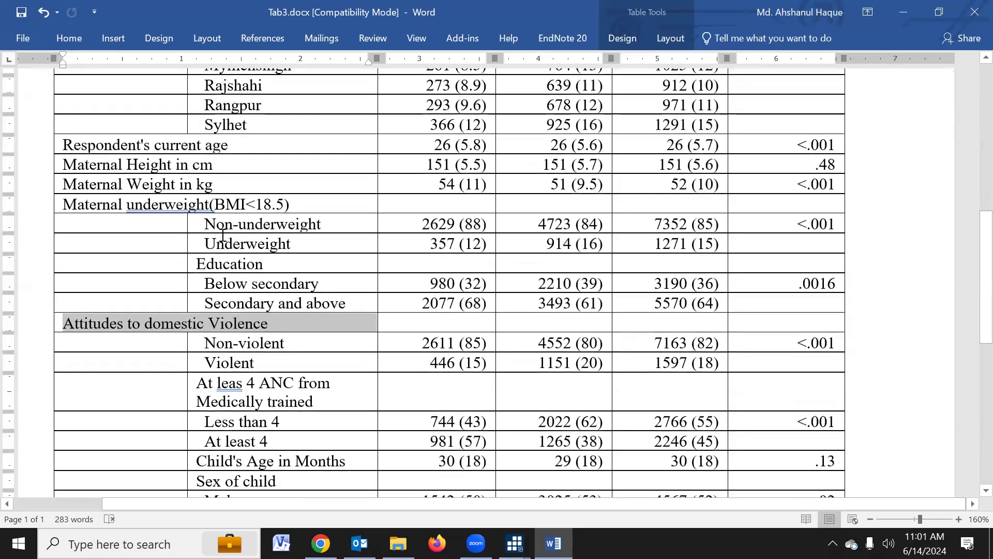
left_click_drag(182, 396, 211, 401)
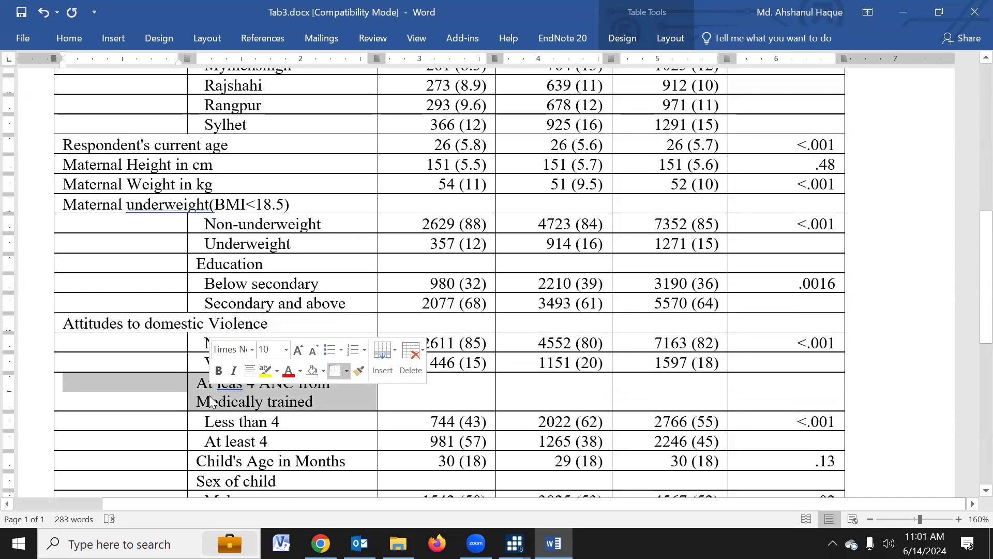
key("F4")
Merge the Child's Age in Months, Sex of child and Childhood stunting label cells each with the blank cell beside them, row by row.
scroll(215, 398, "down", 1)
mouse_move(181, 385)
left_mouse_down()
mouse_move(201, 383)
mouse_move(189, 403)
left_mouse_up()
key("F4")
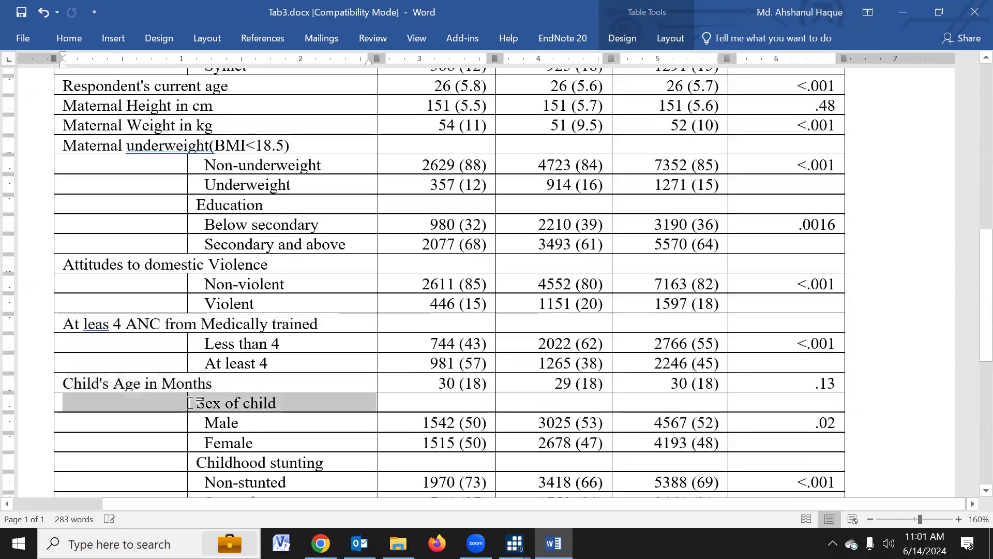
key("F4")
left_click_drag(177, 462, 204, 470)
key("F4")
scroll(210, 458, "down", 2)
Narrow the table's blank first column to about 0.3 inch so the category labels sit slightly indented.
scroll(211, 445, "up", 4)
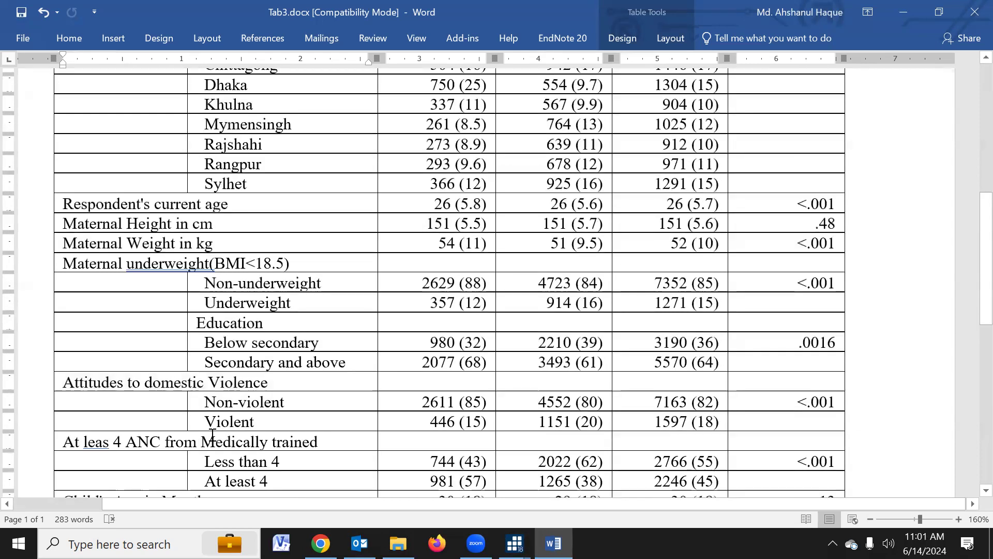
scroll(212, 436, "up", 6)
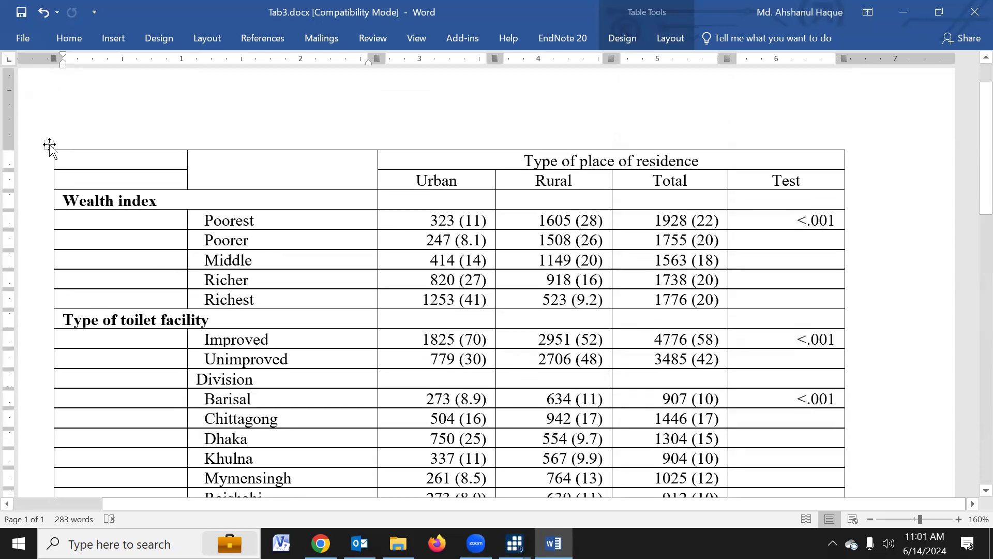
left_click(49, 146)
left_click_drag(187, 242, 93, 246)
Make the merged row headings in the first column bold, from Wealth index down to Childhood stunting.
left_click_drag(78, 182, 72, 416)
scroll(82, 374, "down", 8)
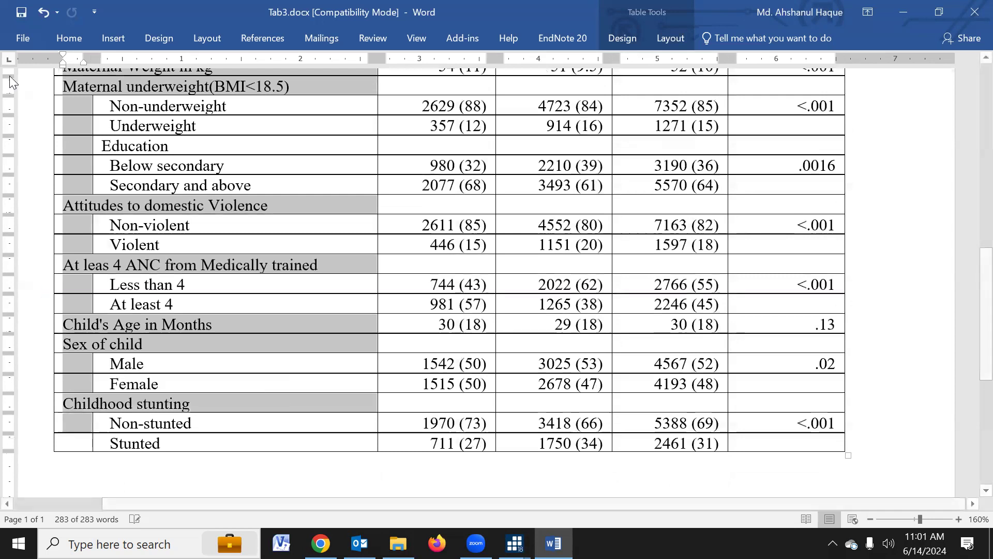
left_click(58, 34)
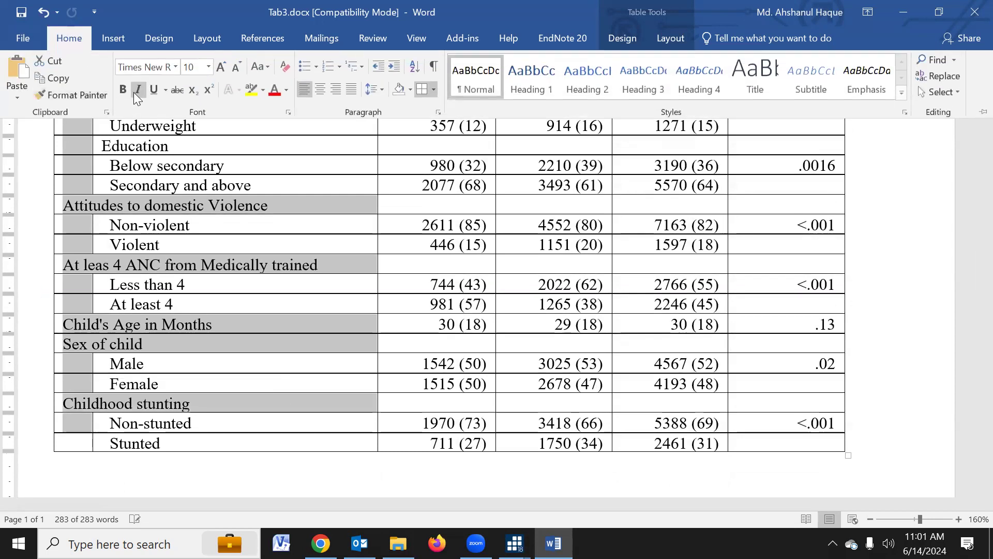
left_click(124, 87)
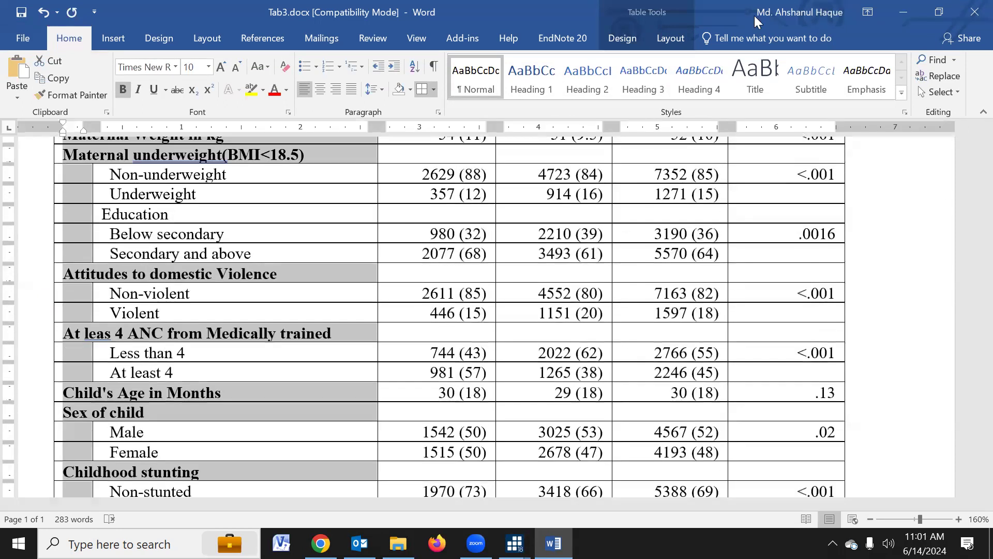
Insert a space before "(BMI<18.5)" in the Maternal underweight heading.
scroll(687, 296, "up", 6)
scroll(275, 350, "down", 3)
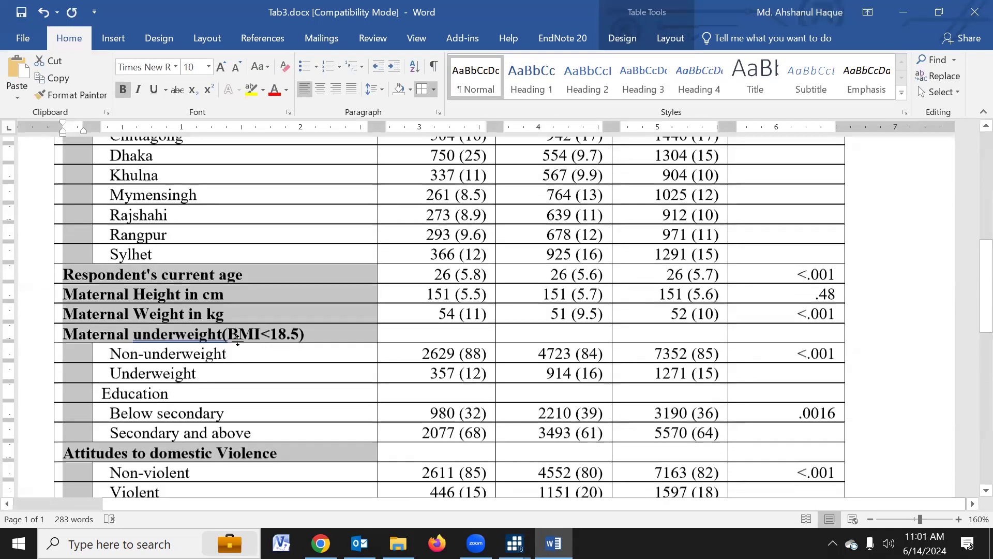
left_click(231, 360)
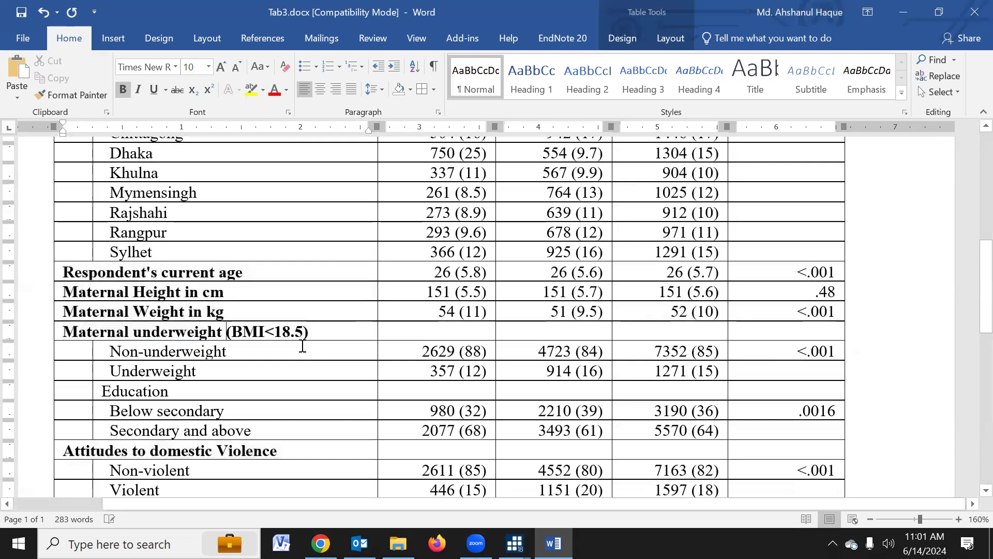
Merge the blank header cells above Wealth index, first the two stacked ones, into a single cell.
scroll(305, 343, "up", 6)
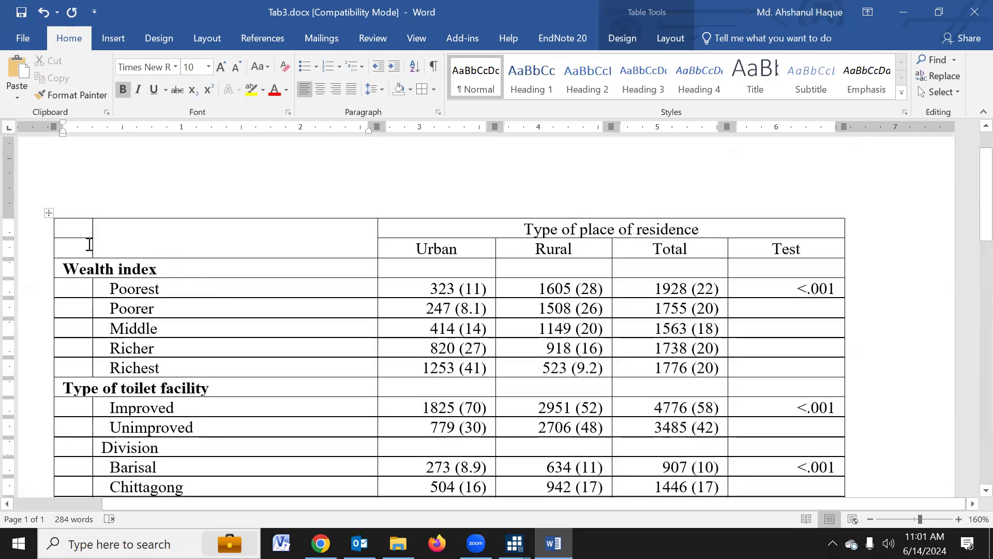
left_click_drag(94, 238, 82, 248)
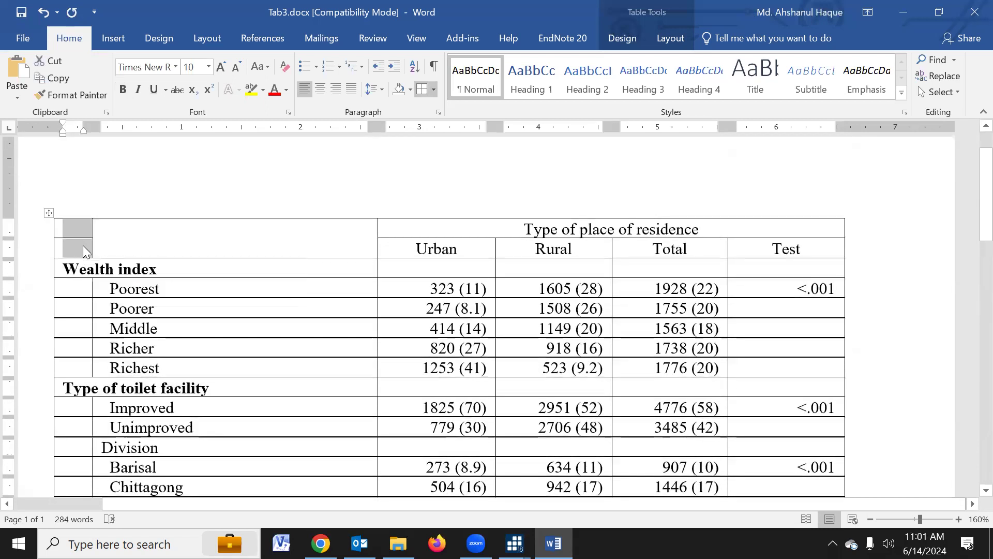
right_click(83, 245)
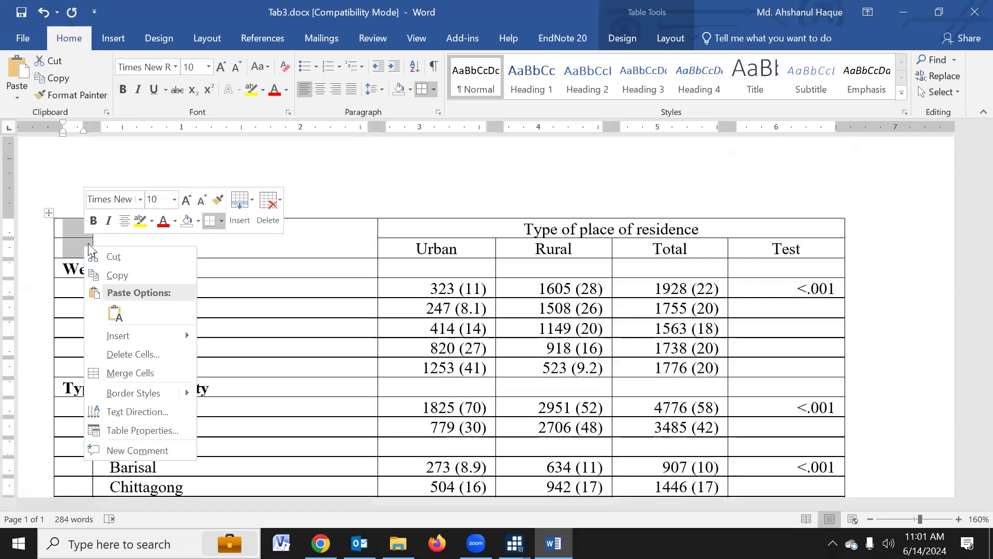
left_click(130, 373)
left_click(120, 249)
left_click_drag(86, 243, 99, 234)
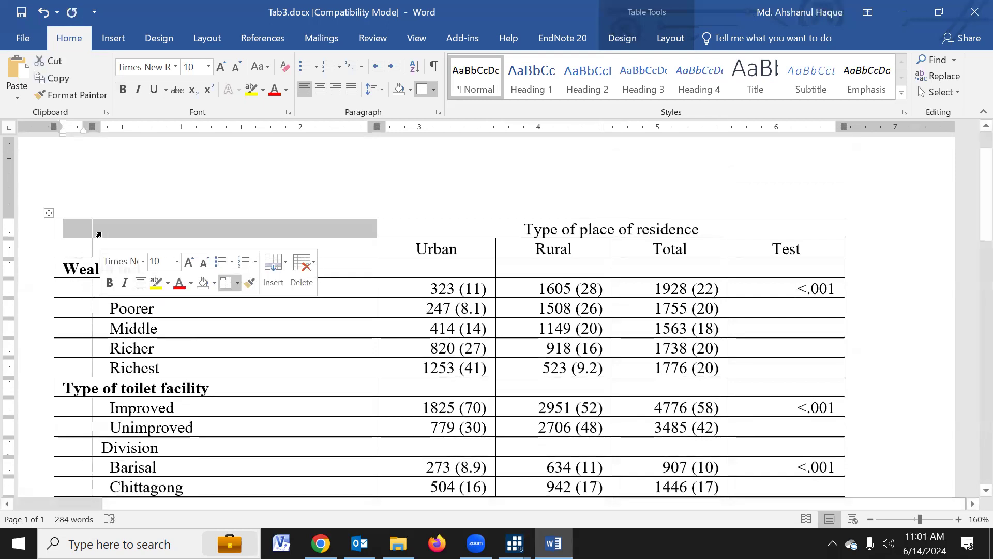
right_click(101, 232)
left_click(145, 359)
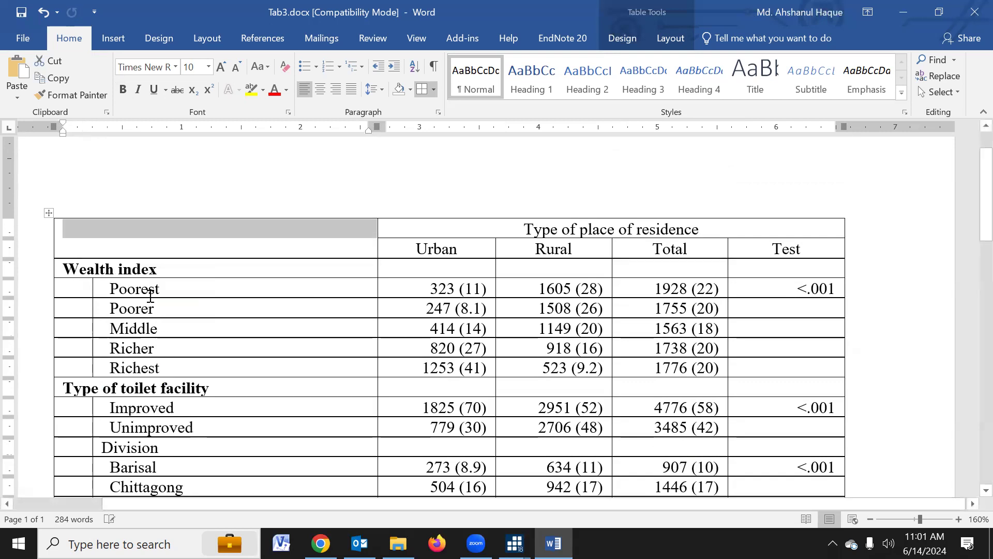
Enter the heading "Indicators, n %)" in the merged blank header cell.
left_click(122, 237)
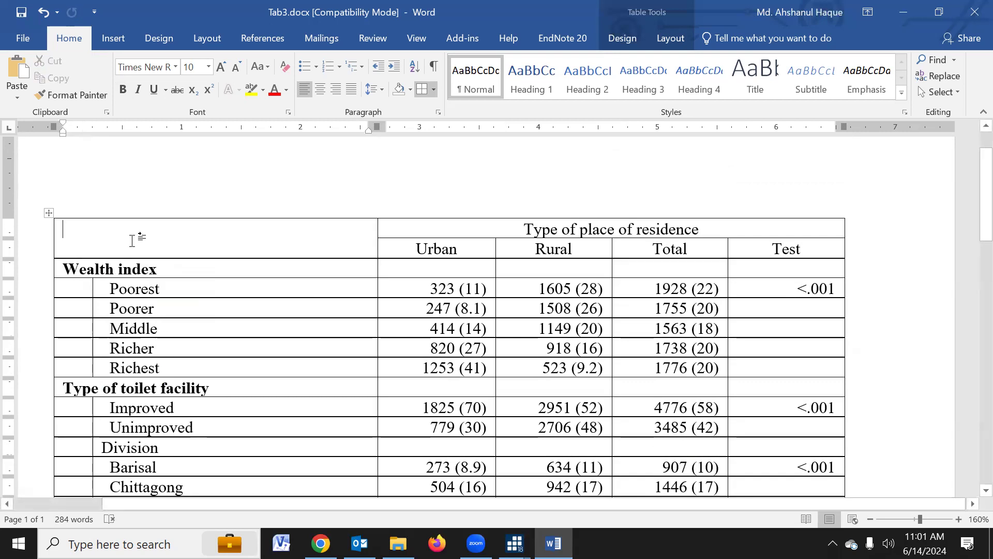
type("ndicatrs")
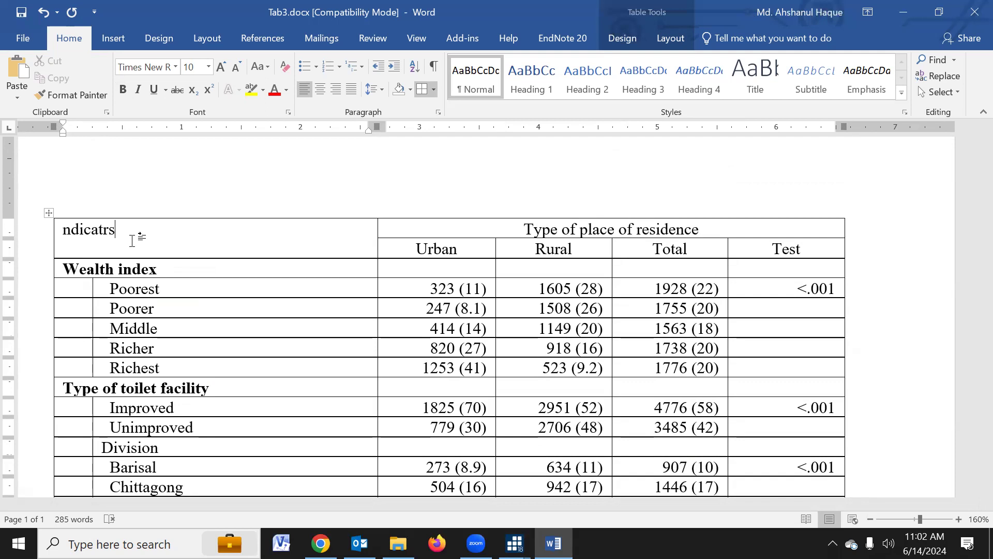
key("BackSpace")
key("BackSpace")
key("BackSpace")
key("BackSpace")
key("BackSpace")
key("BackSpace")
type("Indicators, n %)")
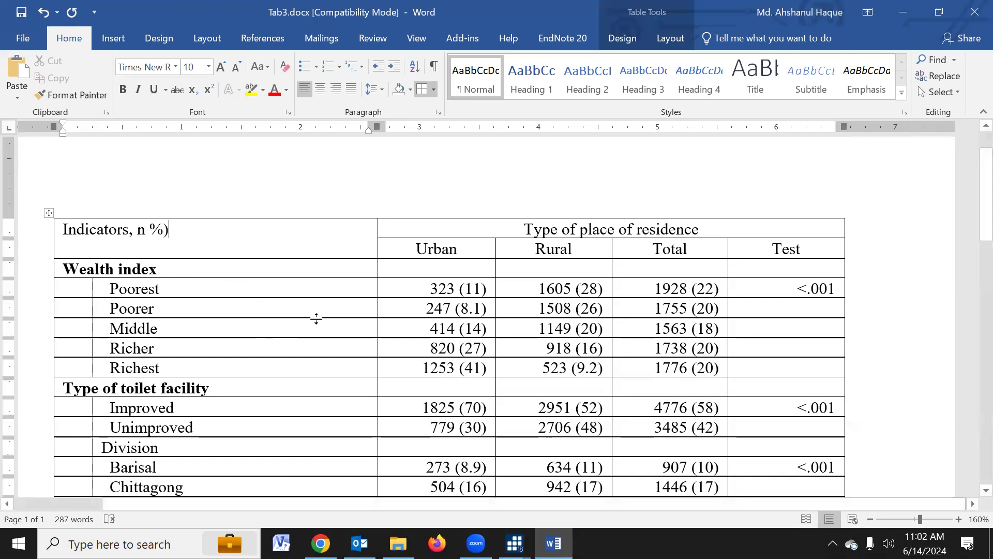
Append a superscript 1 to the Respondent's current age label.
scroll(312, 354, "down", 10)
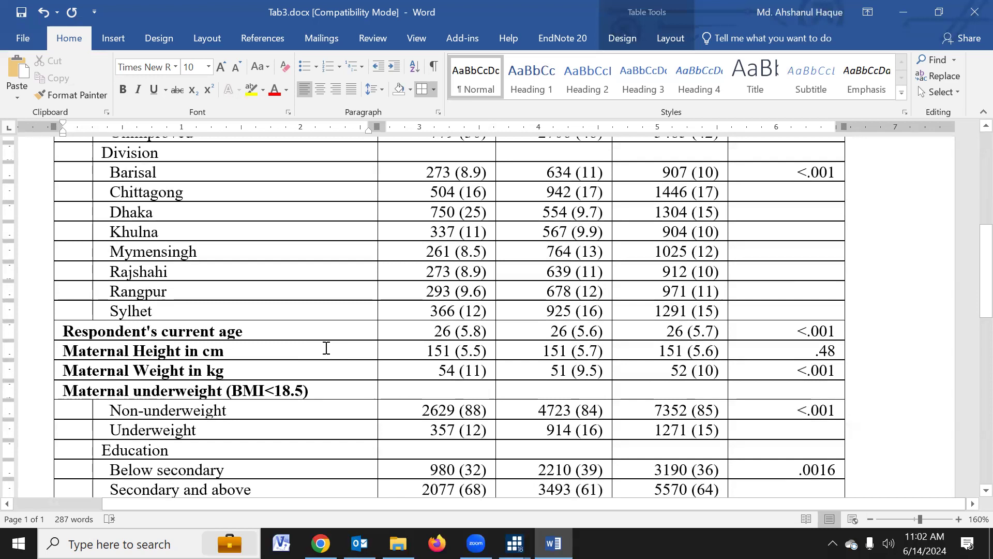
scroll(321, 359, "up", 10)
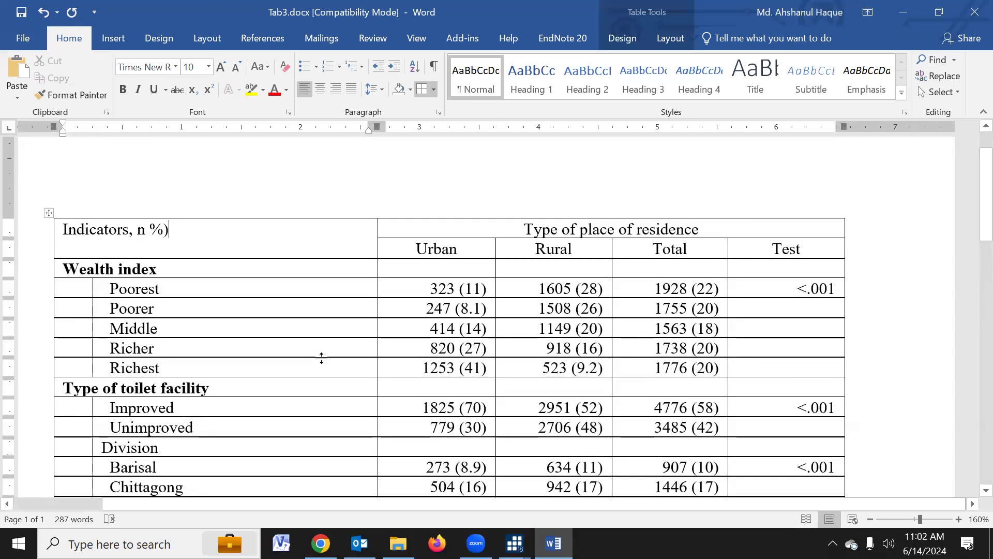
scroll(311, 366, "down", 8)
scroll(299, 368, "down", 3)
left_click(269, 272)
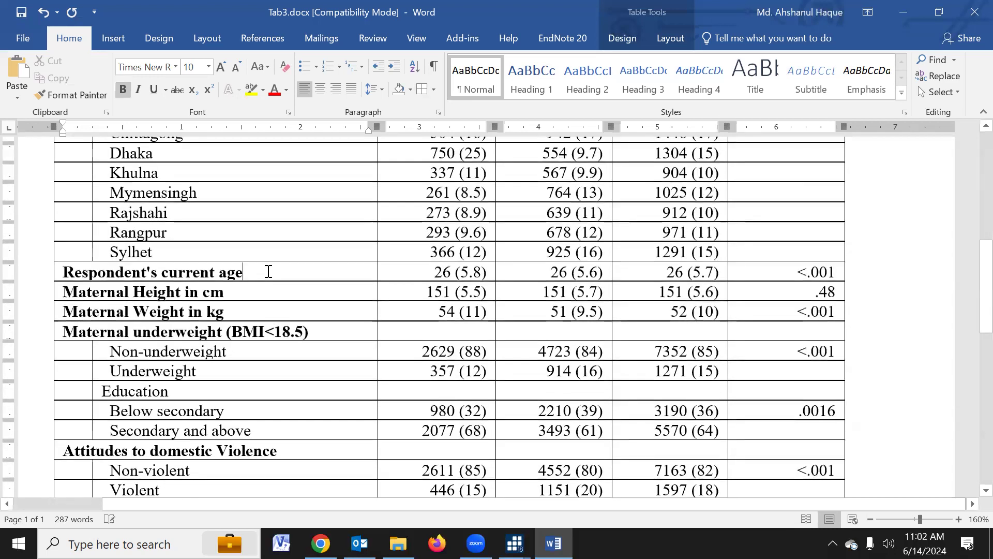
type("1")
left_click_drag(250, 273, 242, 273)
left_click(209, 89)
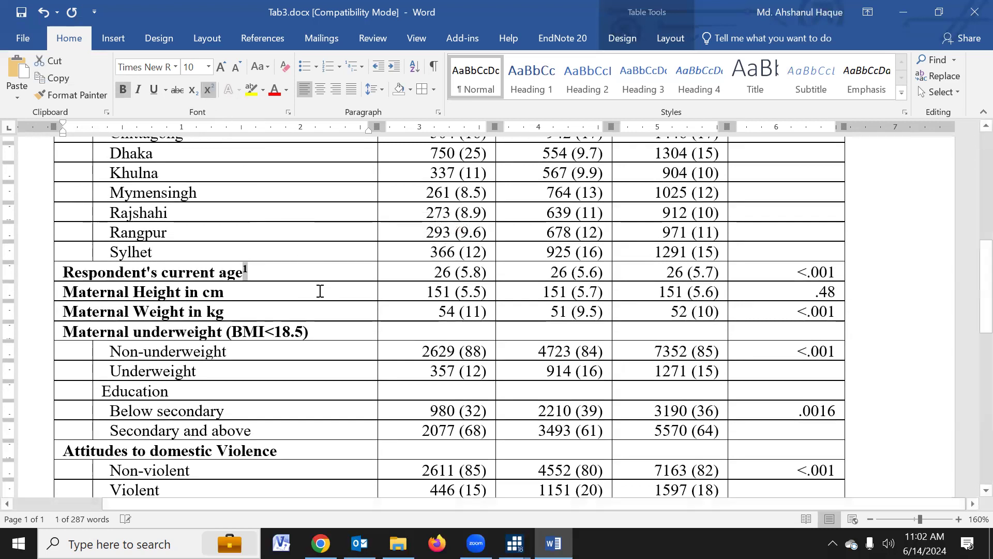
Copy the superscript 1 to the end of the Maternal Height in cm, Maternal Weight in kg and Child's Age in Months labels.
left_click(245, 291)
key("ctrl+v")
left_click(228, 311)
key("ctrl+v")
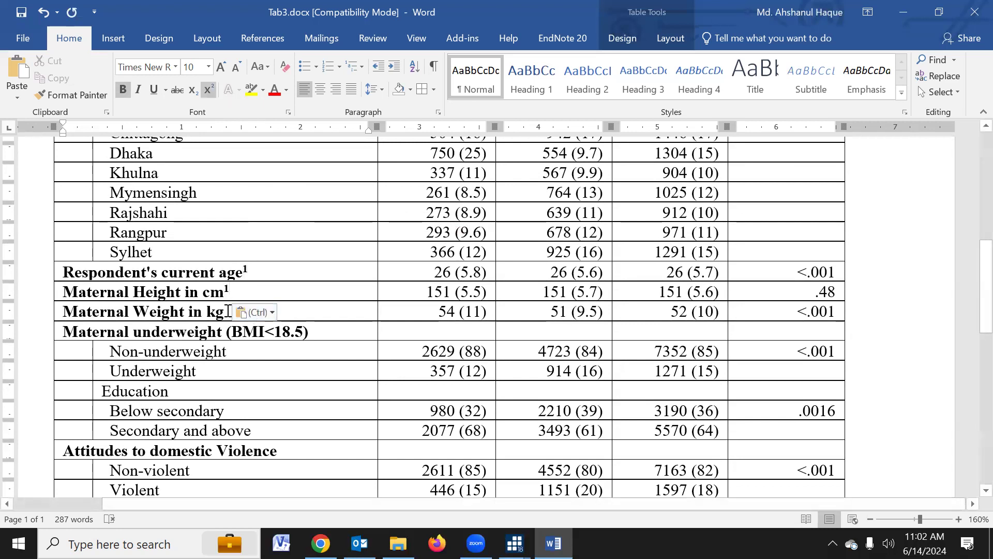
scroll(281, 453, "down", 3)
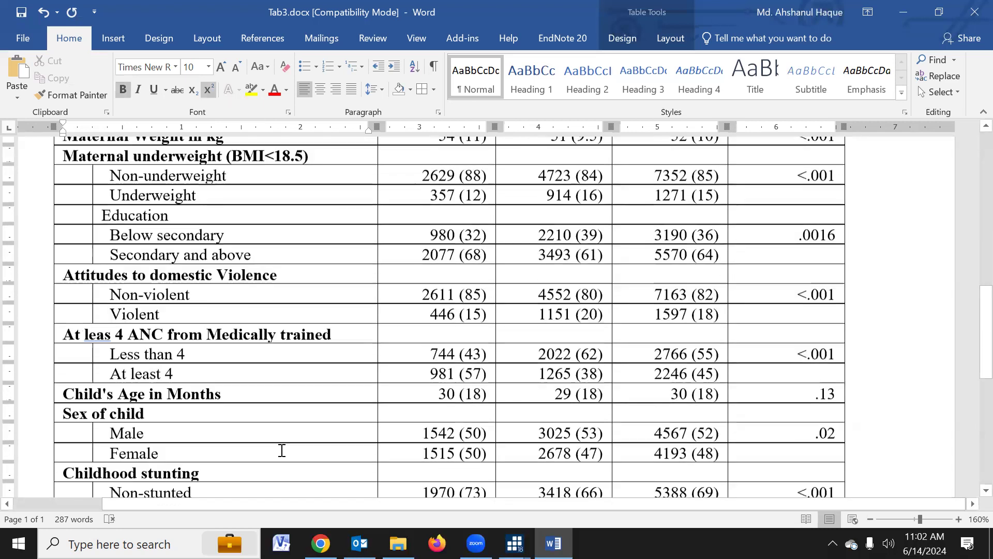
left_click(261, 394)
key("ctrl+v")
Add the footnote "1Mean (S)" directly below the table, keeping only the 1 in superscript.
scroll(237, 420, "down", 4)
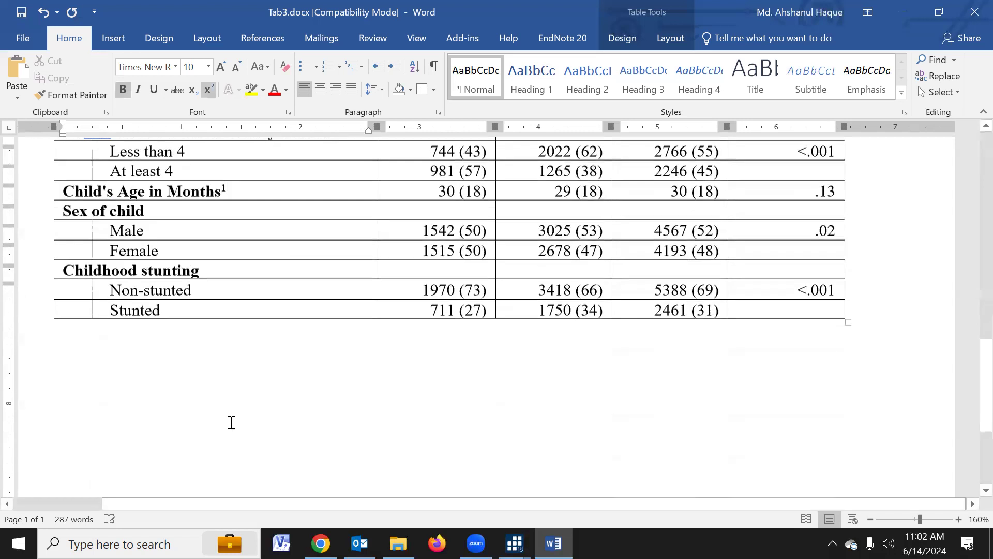
left_click(140, 300)
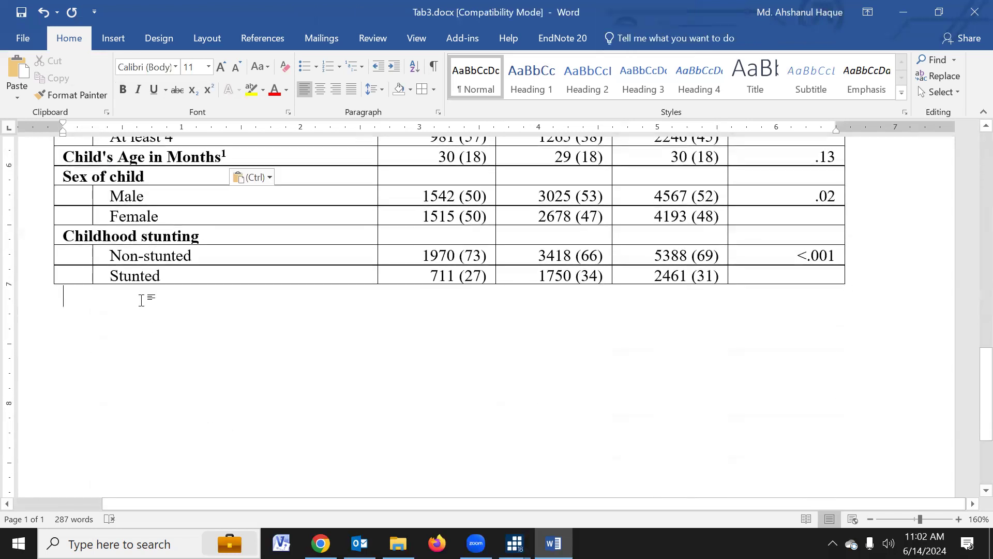
key("ctrl+v")
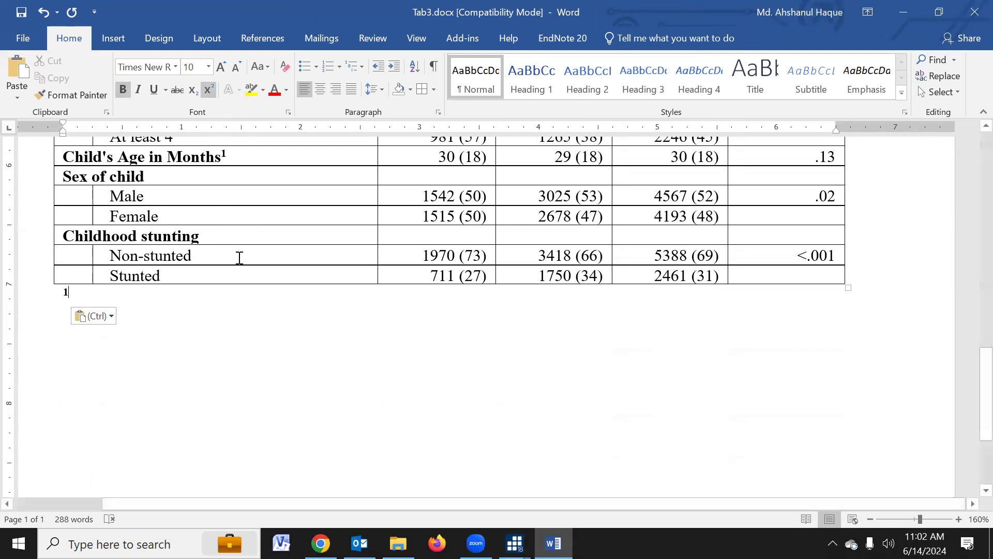
type("Mean (S")
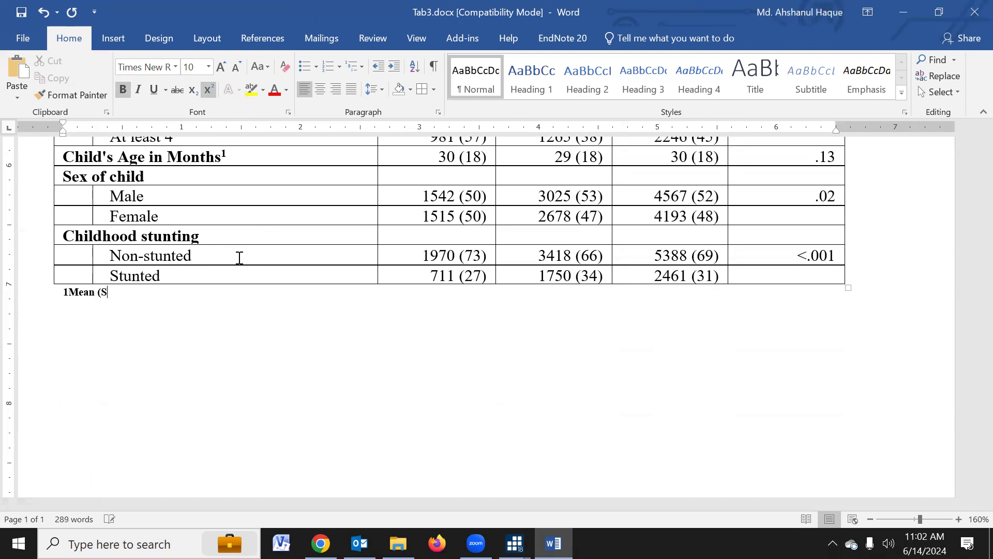
left_click_drag(71, 294, 111, 294)
key("ctrl+shift+equal")
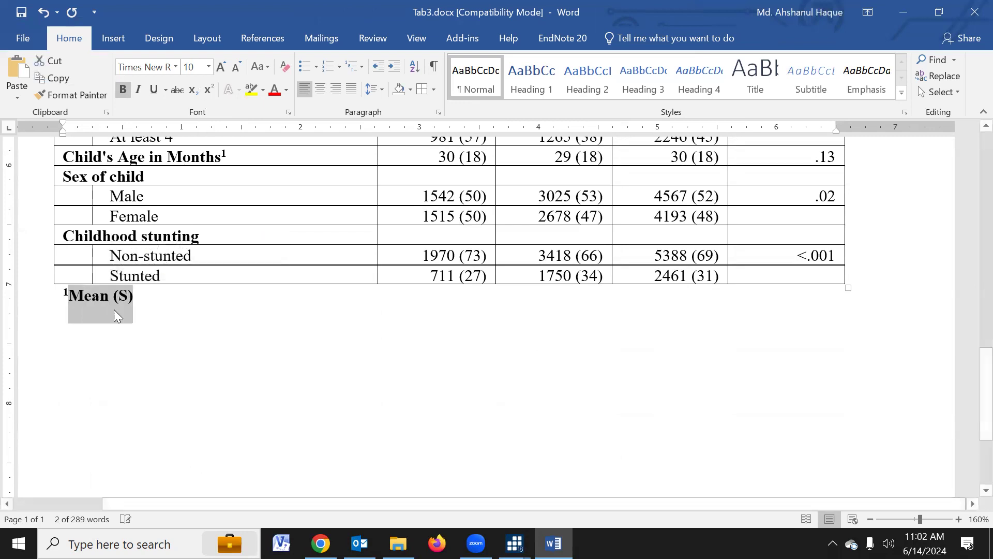
left_click(237, 319)
Replace the Test column heading with "p-value".
scroll(239, 321, "up", 10)
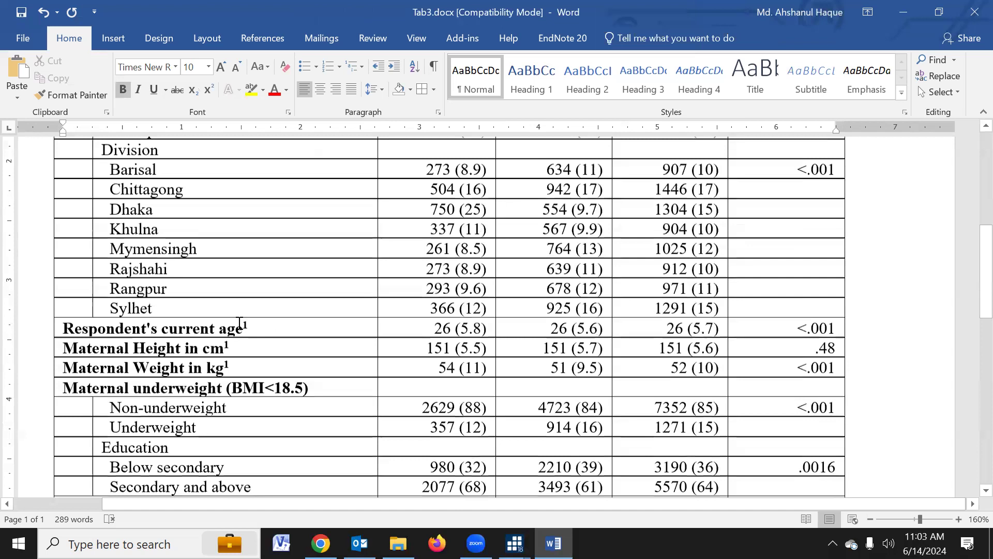
scroll(269, 326, "up", 3)
scroll(274, 328, "down", 2)
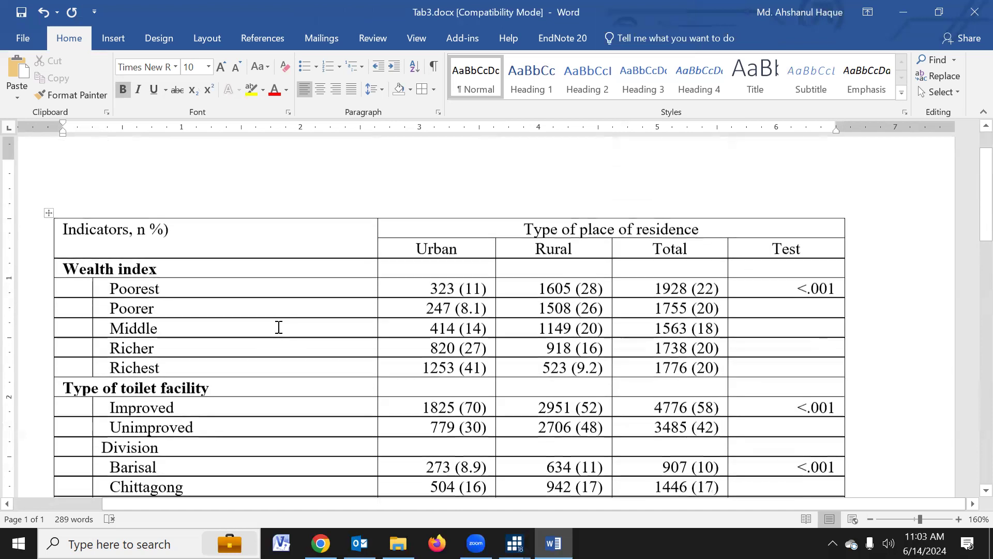
left_click_drag(769, 187, 801, 193)
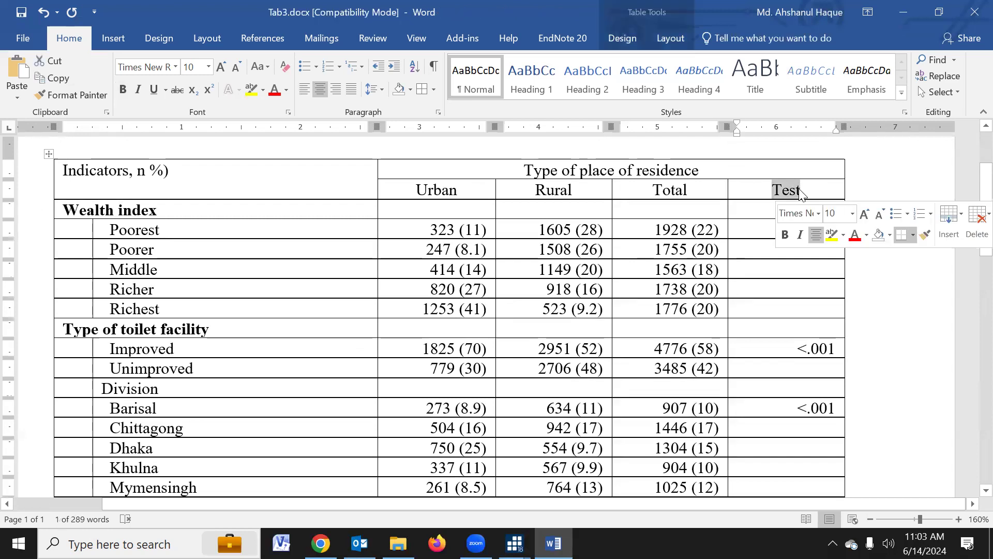
type("p-value")
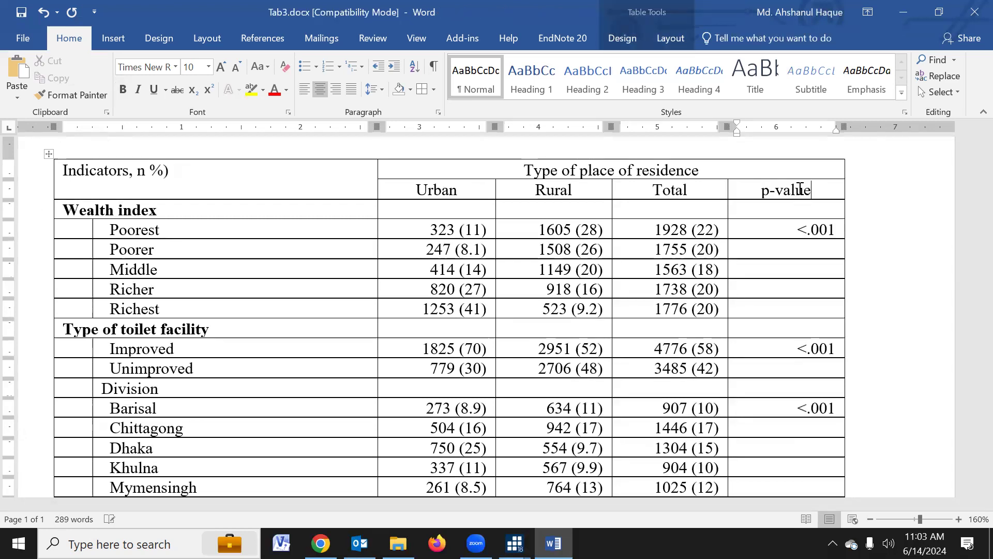
Remove all borders from the whole table, then add only a bottom border and a top border.
left_click(48, 154)
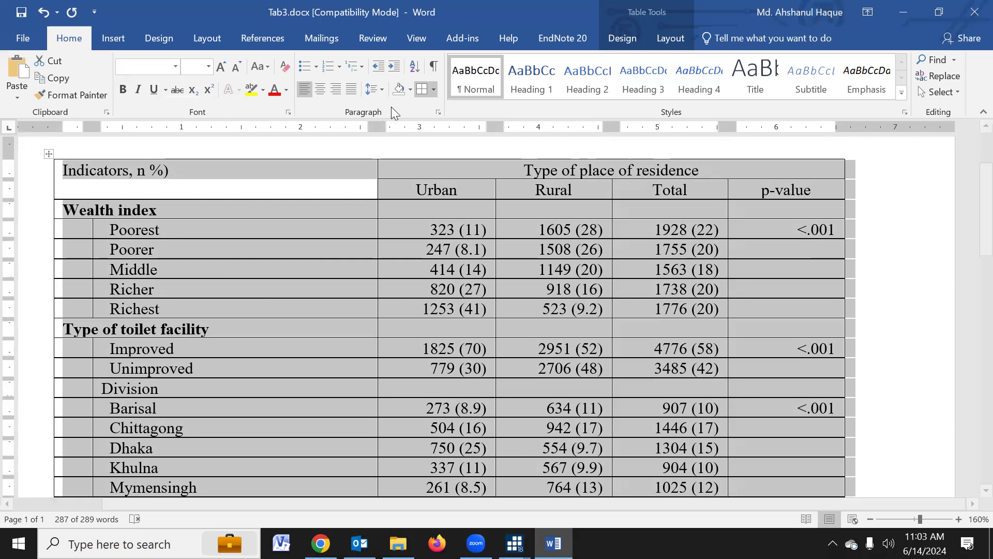
left_click(422, 89)
left_click(434, 90)
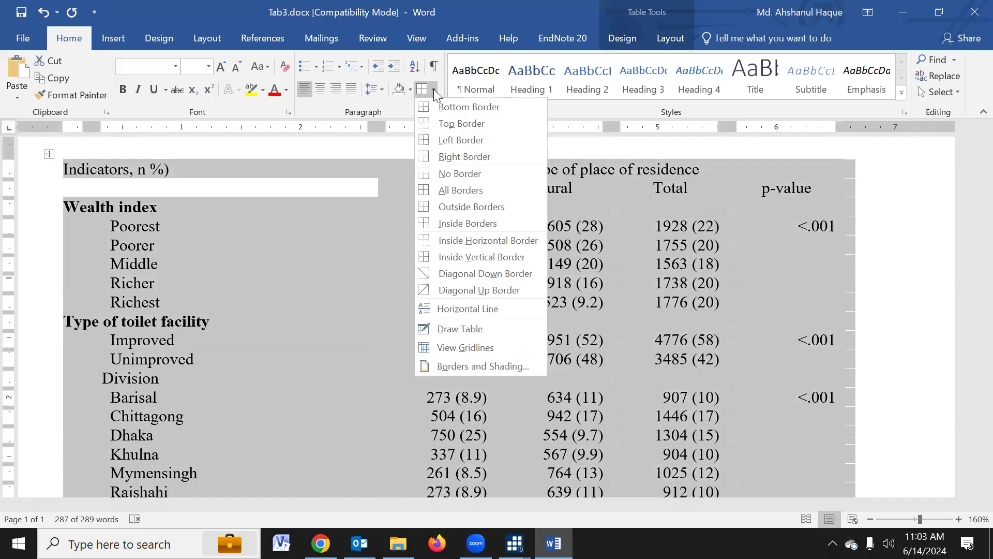
left_click(423, 111)
left_click(435, 89)
left_click(462, 114)
Add a horizontal line above the Wealth index row and another above the Urban, Rural, Total and p-value subheadings.
left_click(133, 208)
left_click_drag(289, 205, 765, 206)
left_click(423, 91)
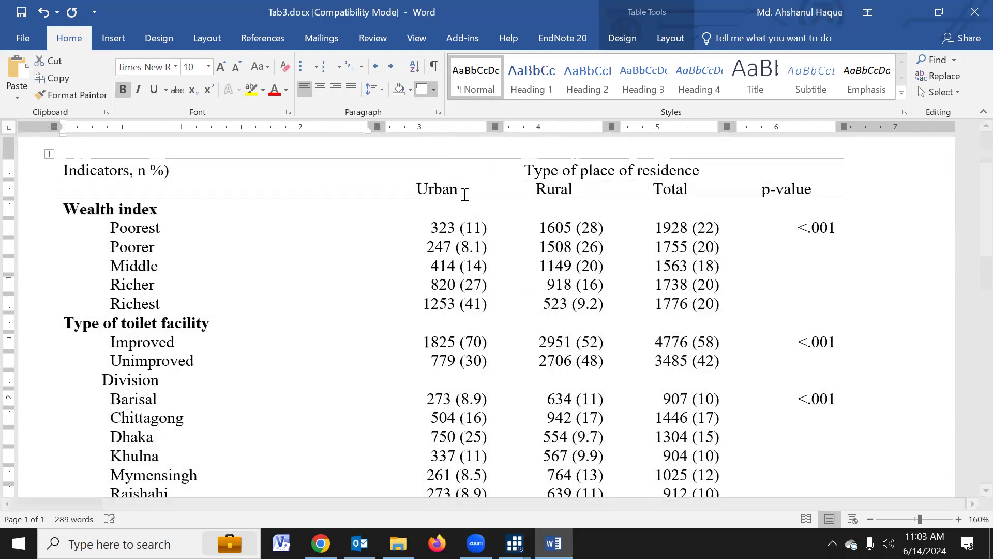
left_click_drag(452, 188, 765, 188)
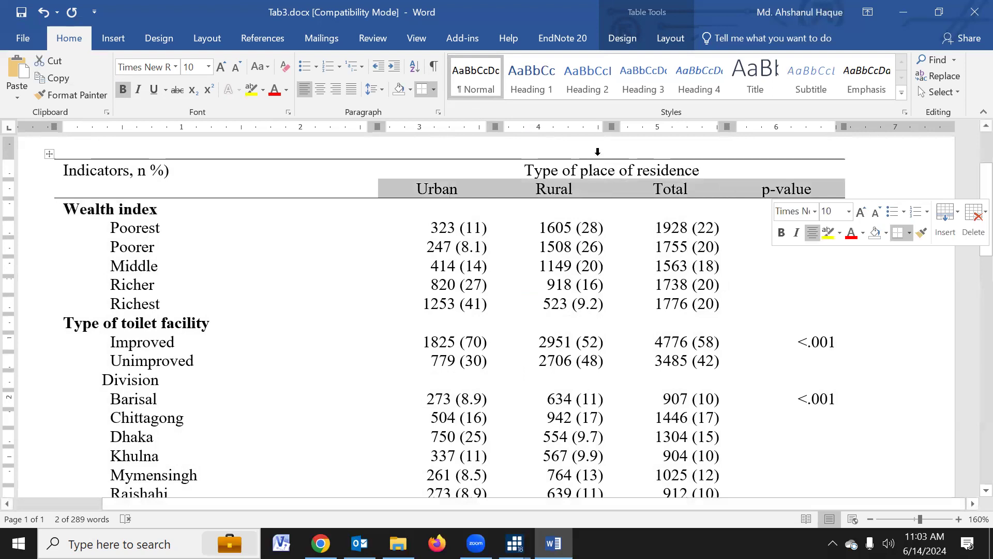
left_click(423, 89)
Make both header rows bold, from Indicators, n %) through p-value.
left_click_drag(132, 170, 775, 190)
left_click(123, 89)
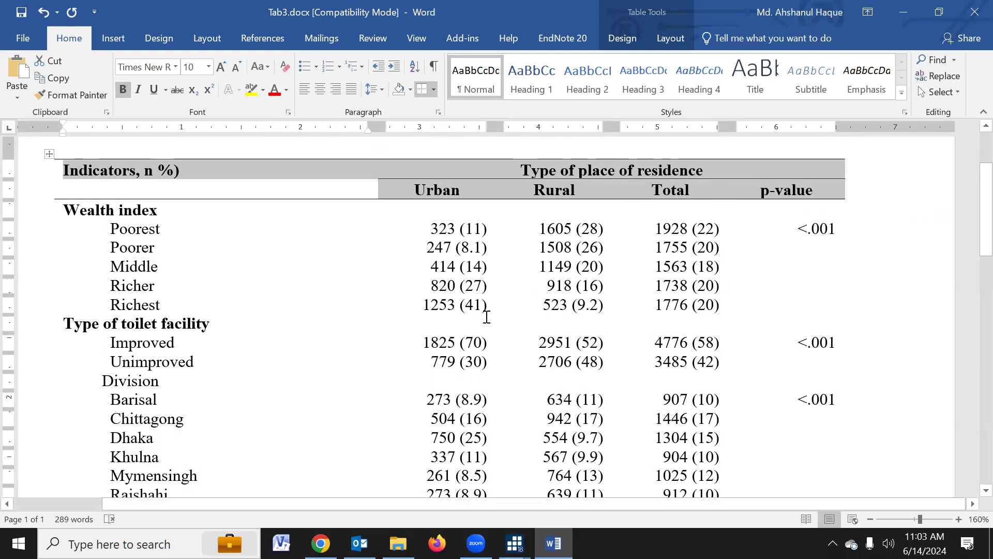
scroll(486, 317, "down", 3)
scroll(466, 313, "up", 6)
Left-align the Urban, Rural, Total and p-value columns, including their headings, and save the document.
left_click(455, 314)
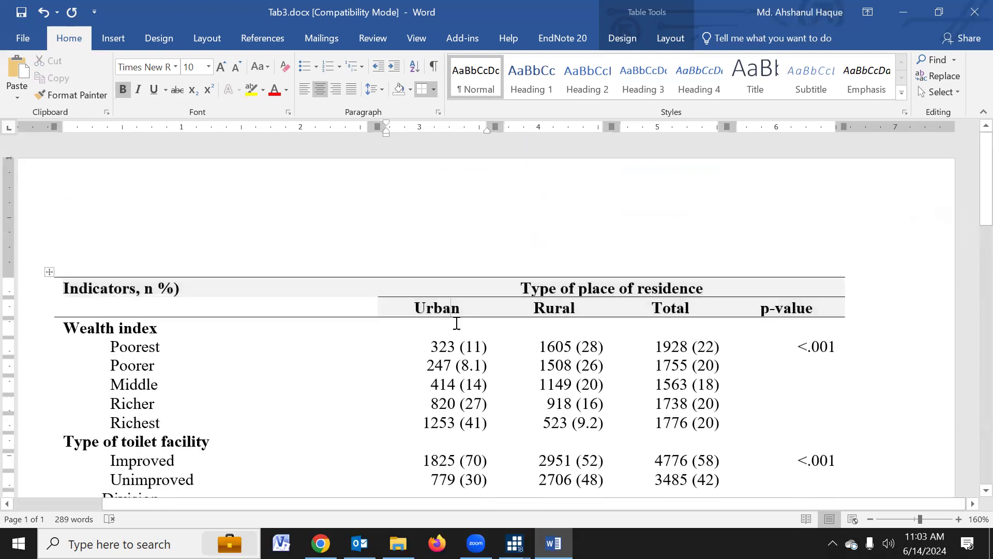
left_click_drag(539, 324, 787, 345)
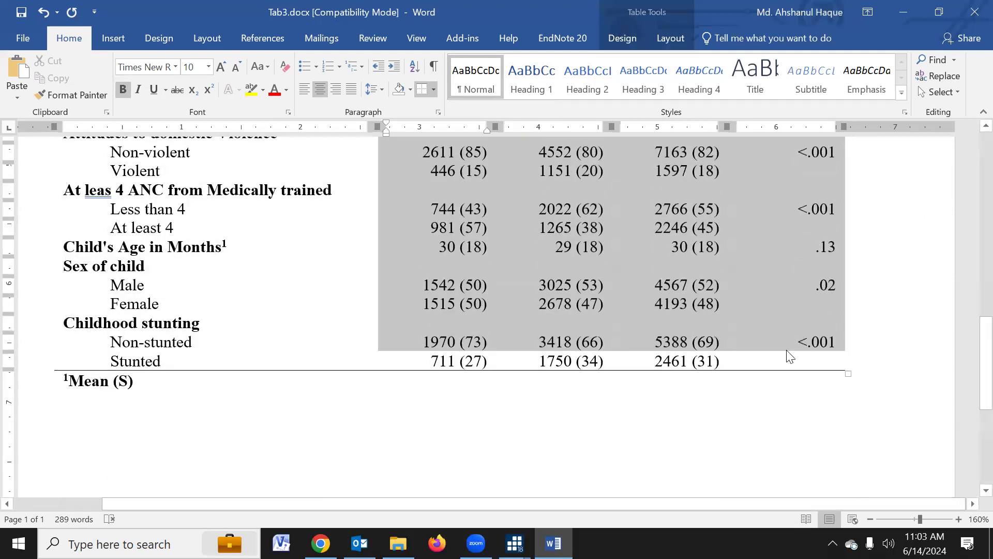
left_click(306, 89)
left_click_drag(468, 362, 761, 363)
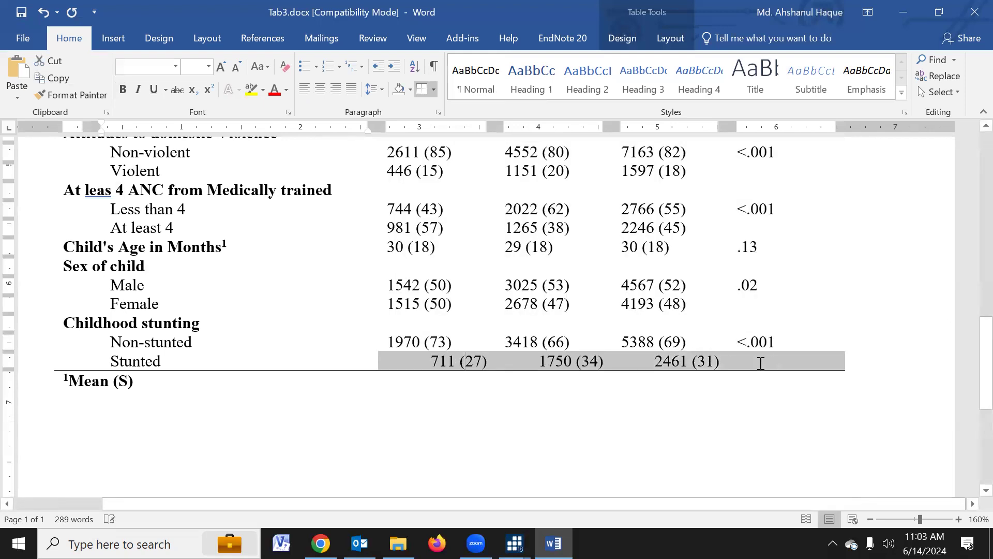
scroll(548, 393, "up", 6)
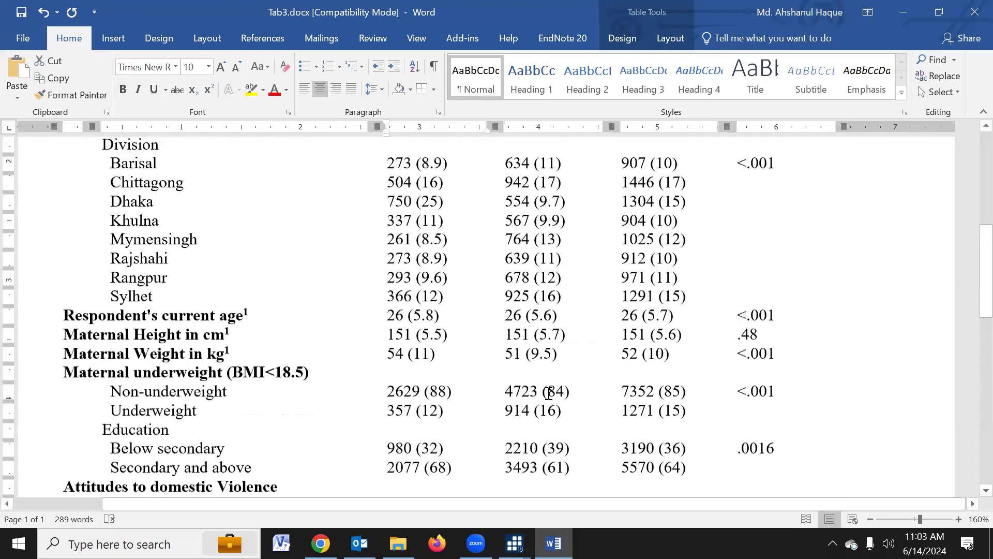
scroll(548, 393, "up", 5)
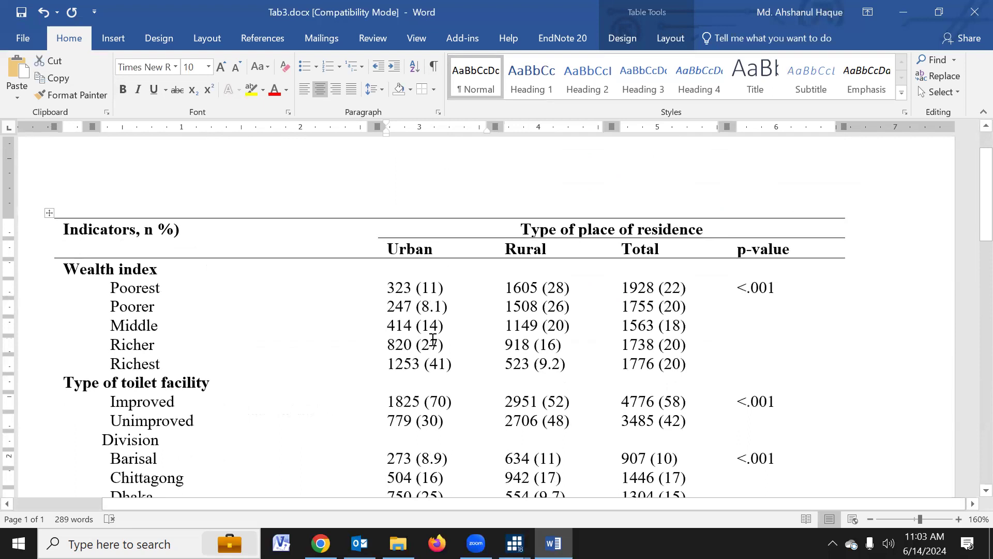
left_click(21, 14)
scroll(562, 426, "down", 1)
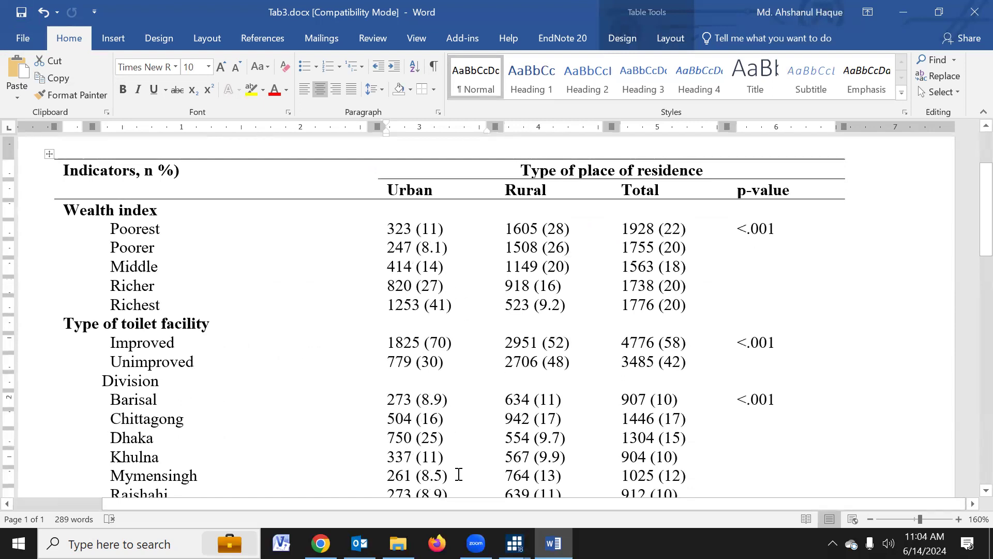
Switch to Stata's dtable dialog, disable Format 1, and rerun the table with replacement of D:\abc\Tab3.docx.
mouse_move(515, 543)
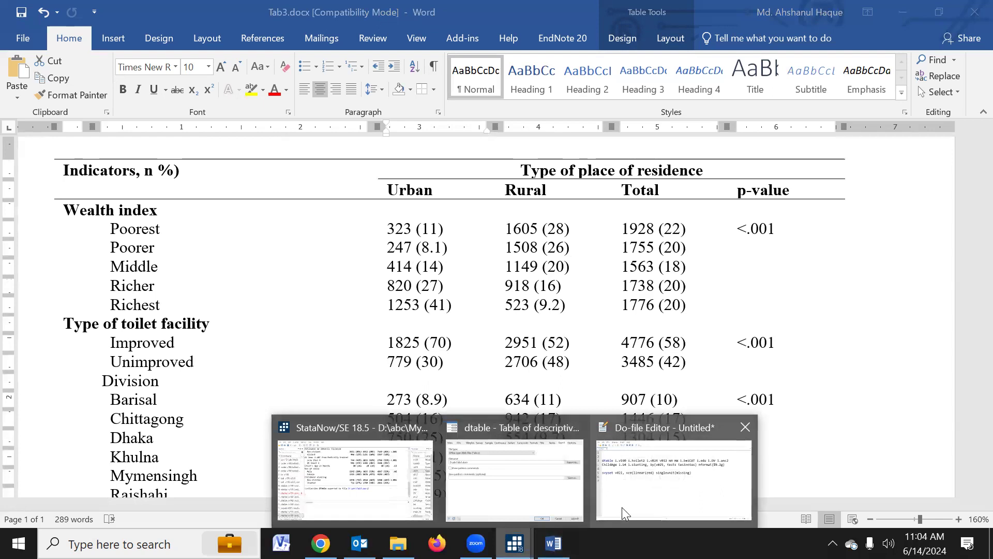
left_click(541, 506)
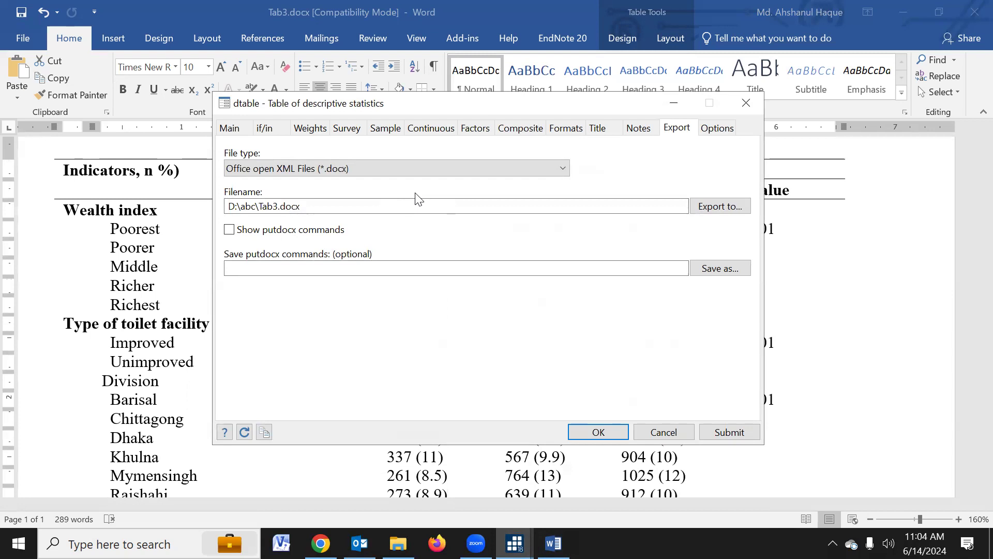
left_click(569, 128)
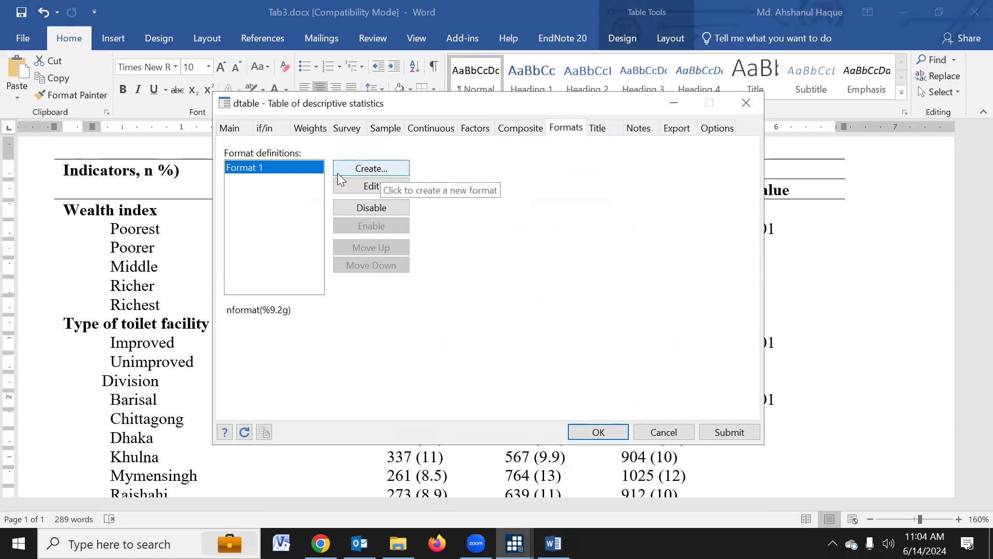
left_click(361, 214)
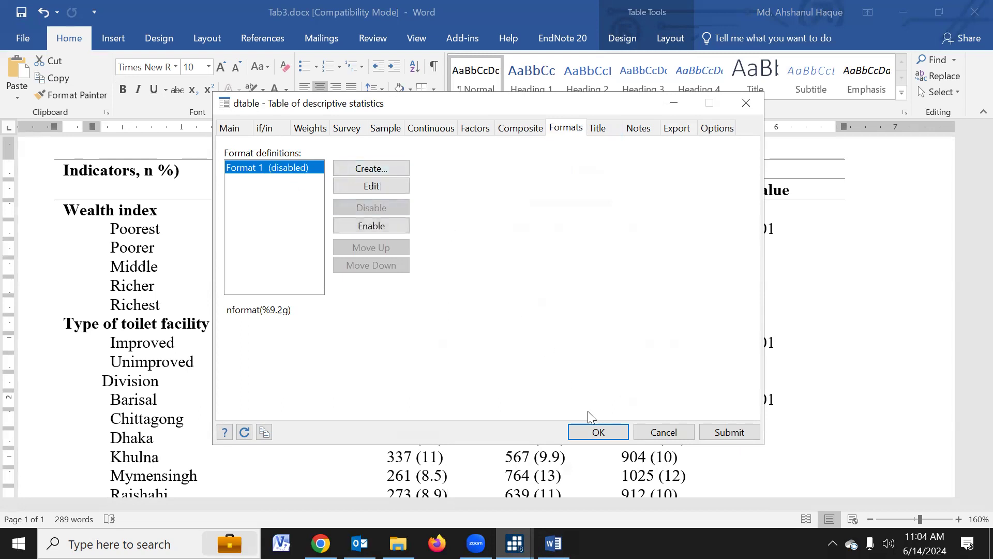
left_click(606, 433)
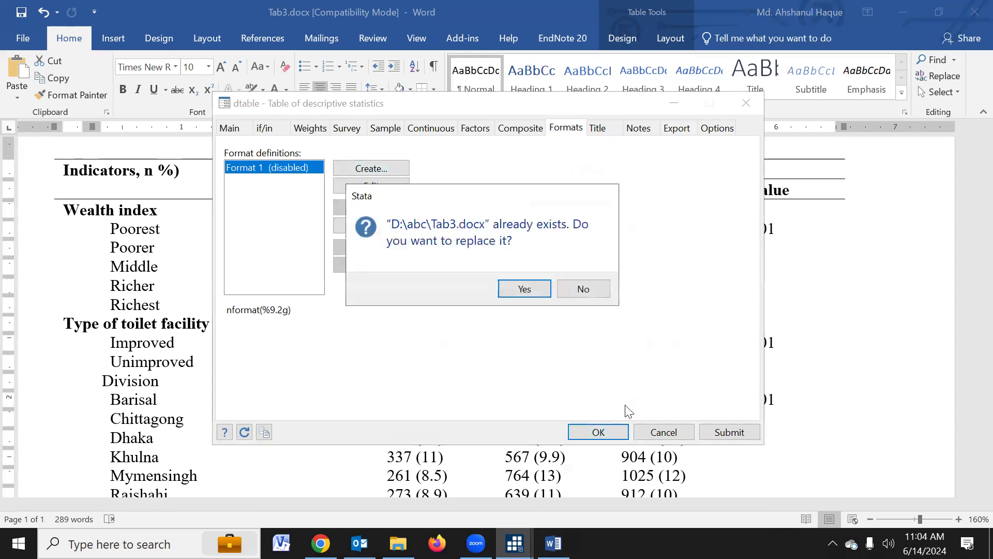
left_click(540, 291)
Examine the rerun descriptive table in the Stata results, comparing its number formatting with the earlier output.
mouse_move(515, 543)
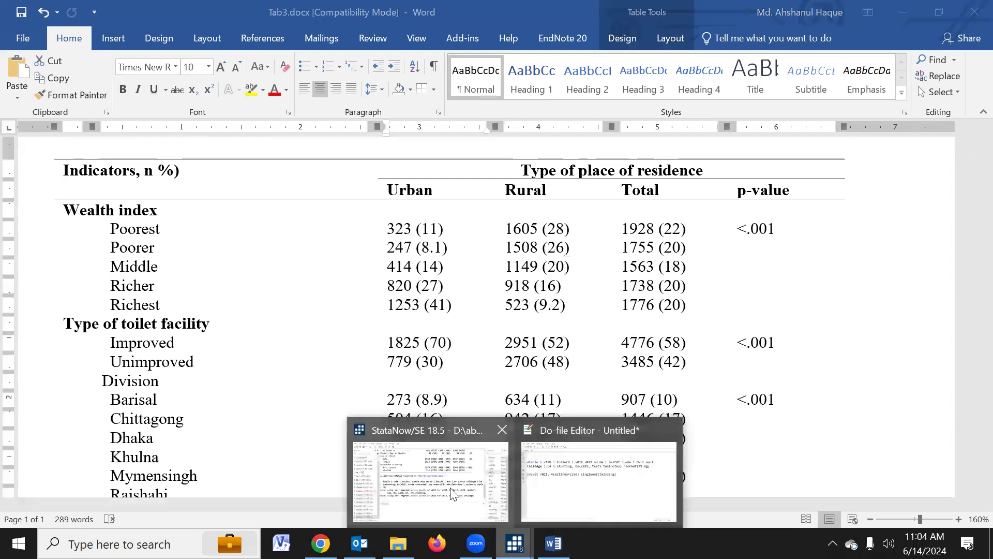
left_click(453, 491)
scroll(520, 270, "up", 10)
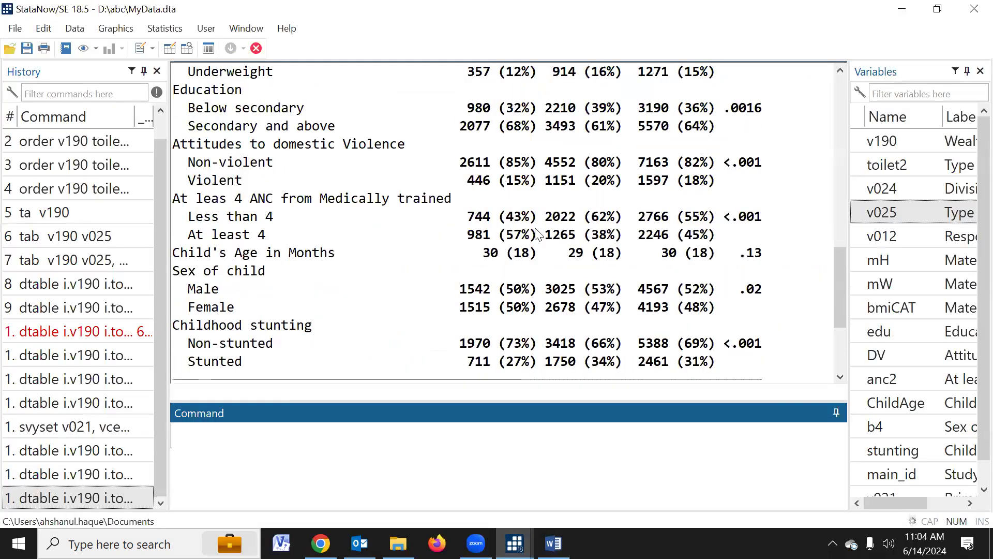
scroll(564, 188, "up", 1)
scroll(564, 223, "down", 3)
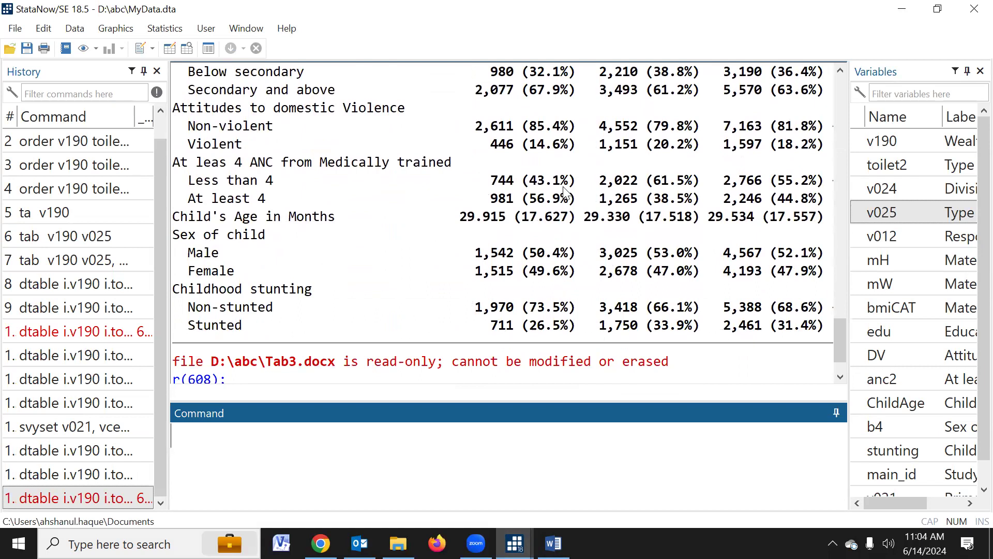
scroll(564, 218, "down", 1)
scroll(565, 257, "up", 6)
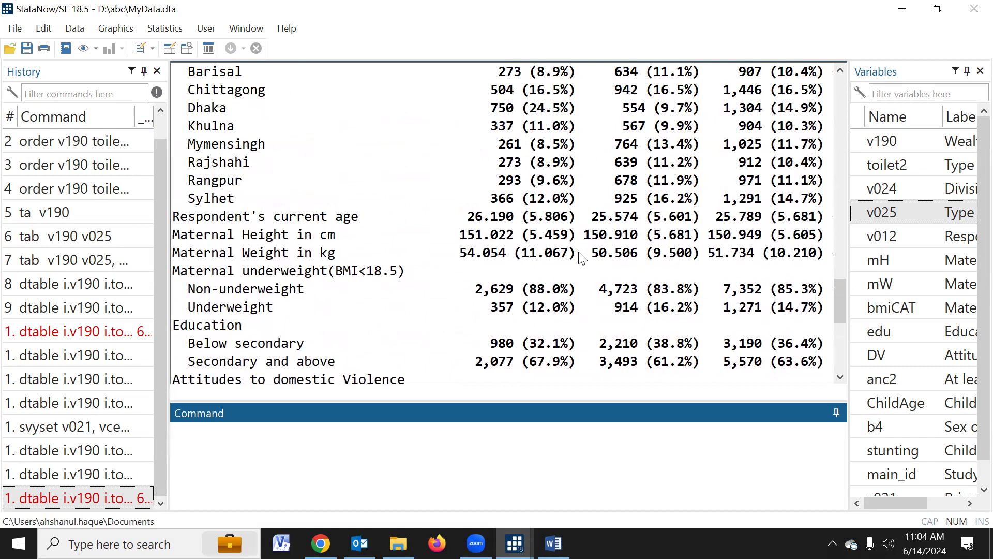
left_click(514, 543)
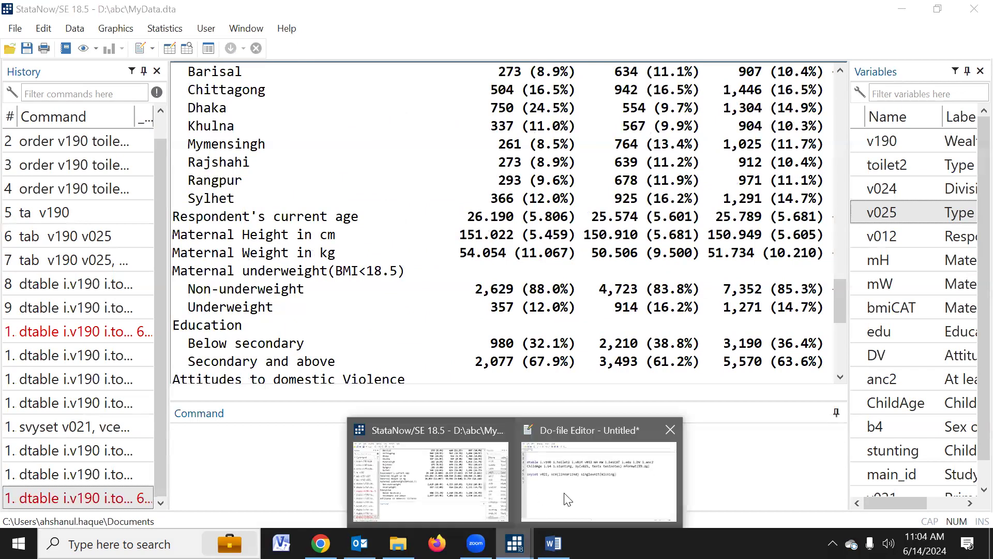
left_click(431, 470)
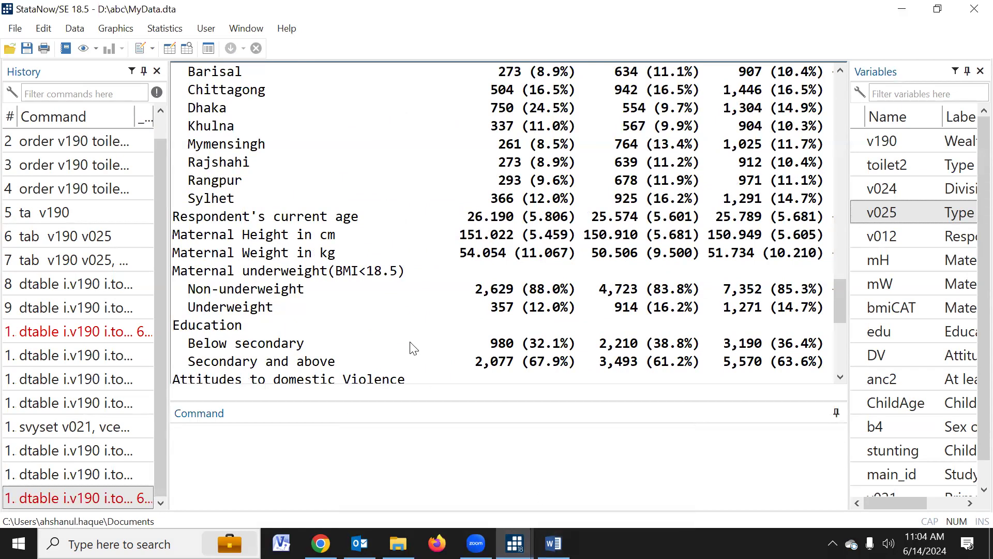
Reopen the Table of descriptive statistics dialog, review its if/in, weights, continuous and factor settings, and close it without running.
left_click(165, 28)
mouse_move(227, 49)
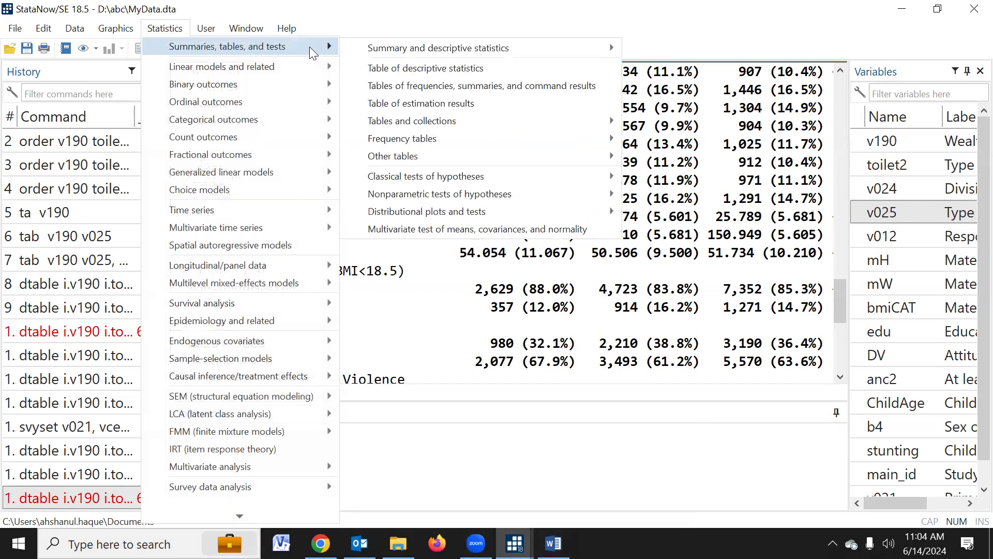
left_click(444, 67)
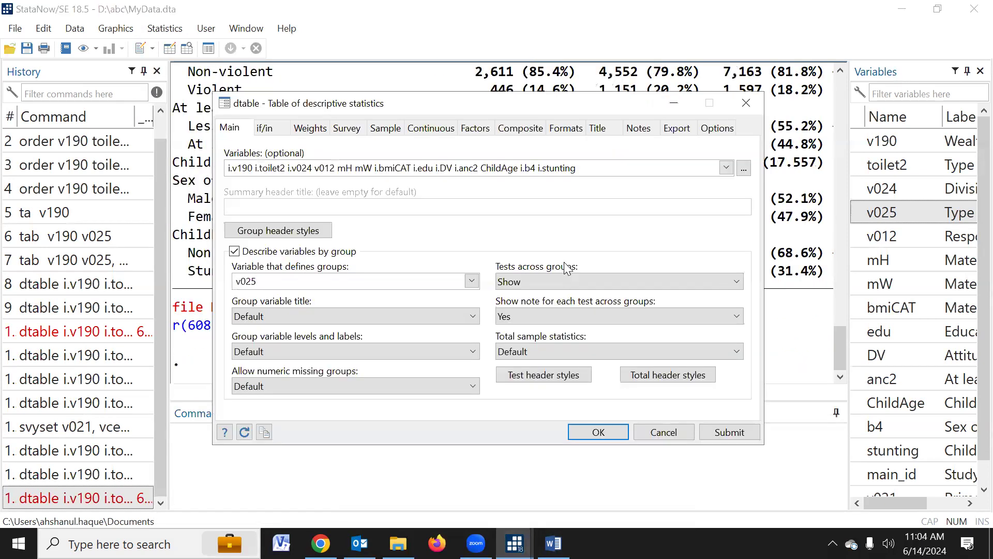
left_click(272, 130)
left_click(304, 129)
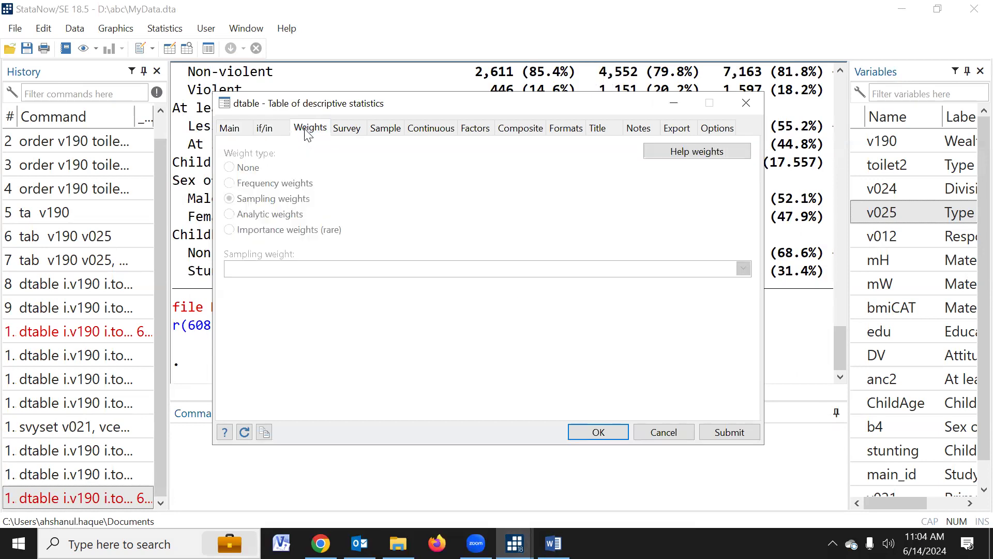
left_click(437, 130)
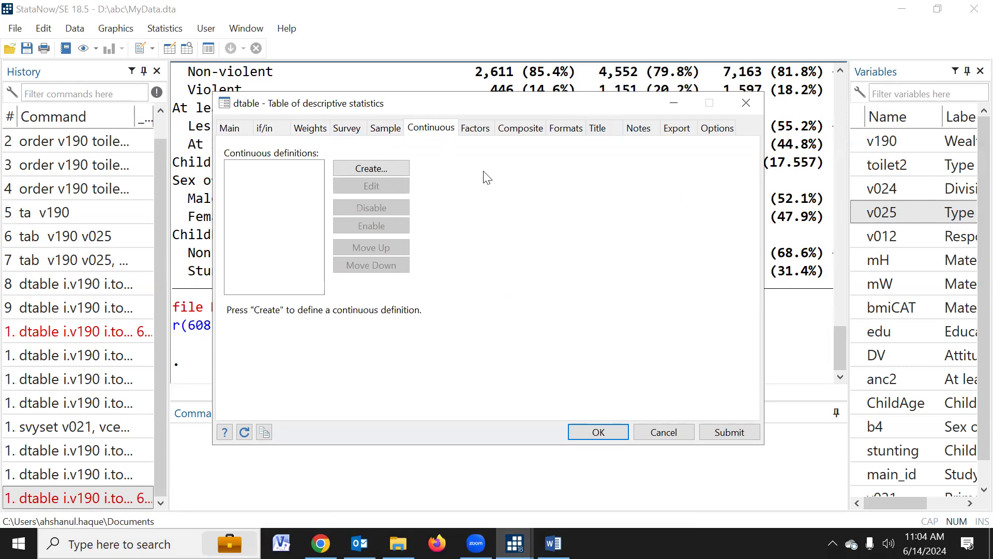
left_click(478, 129)
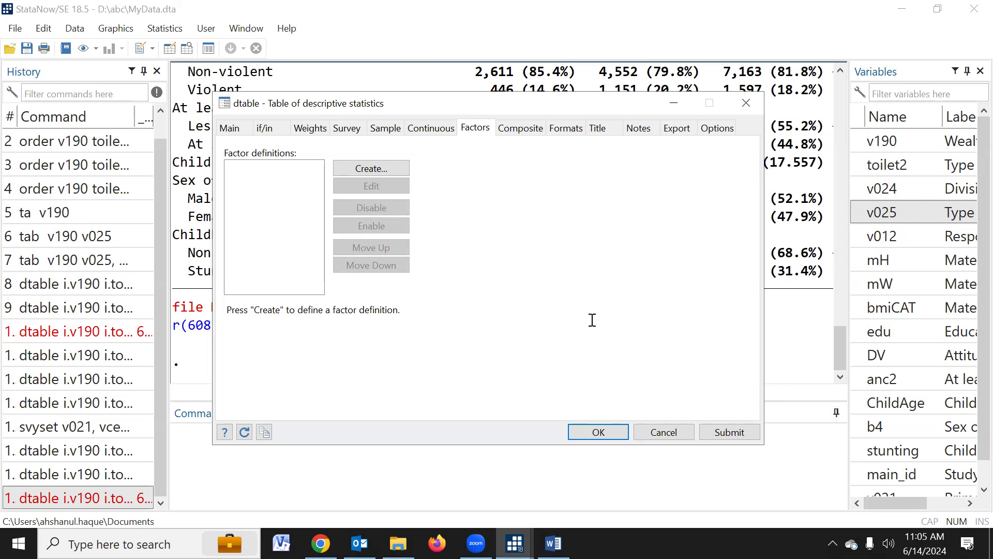
left_click(664, 431)
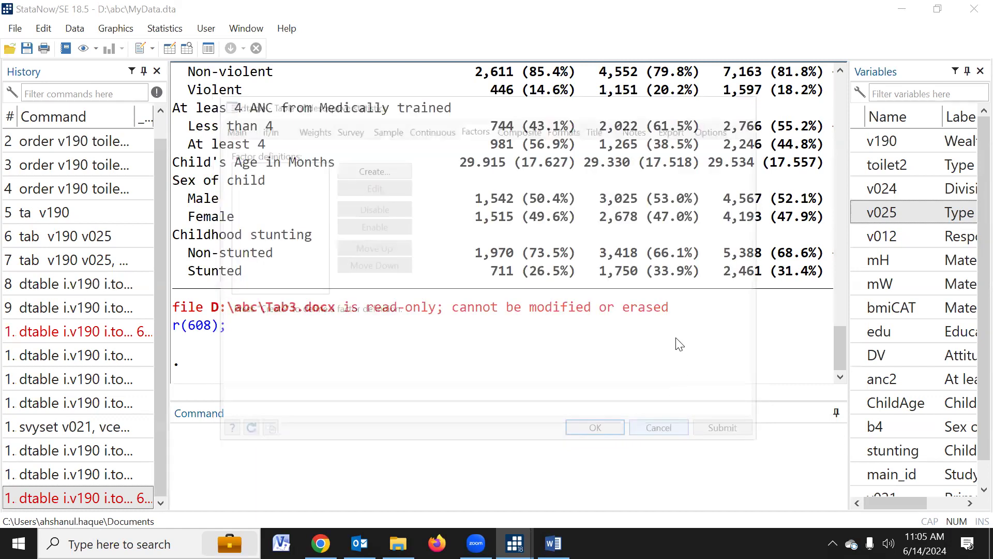
Recall the earlier dtable command that has svy and nformat(%9.2g) but no export option from the command history.
left_click(148, 497)
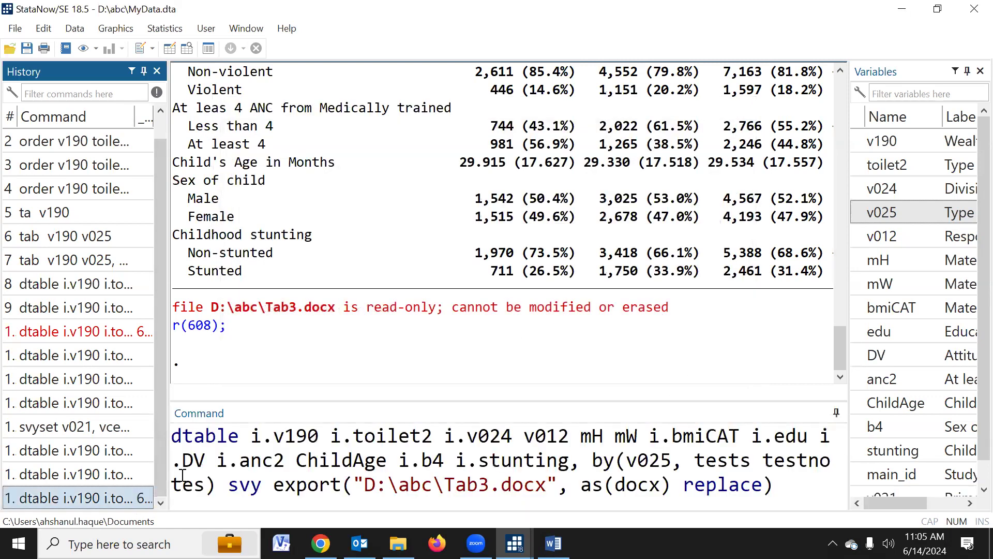
left_click(136, 478)
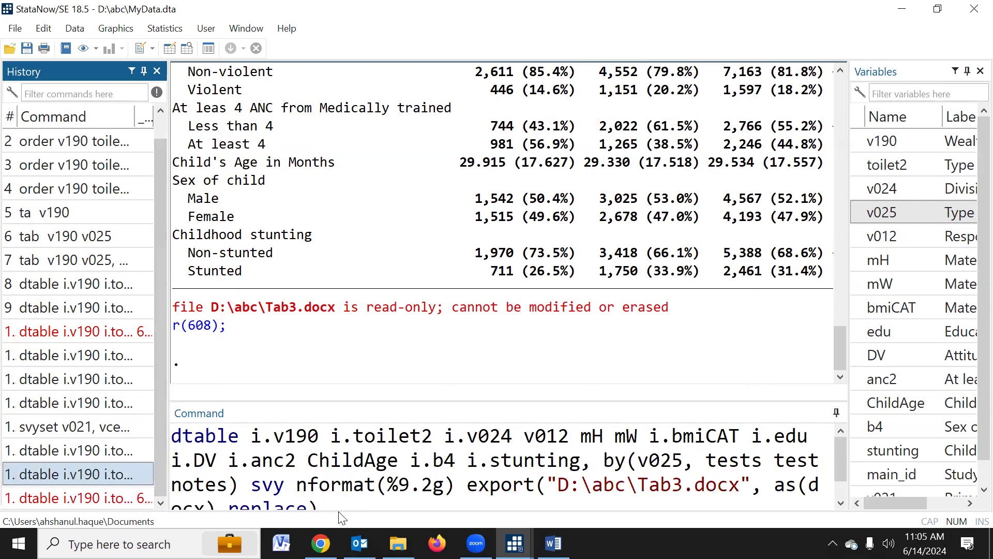
left_click(110, 450)
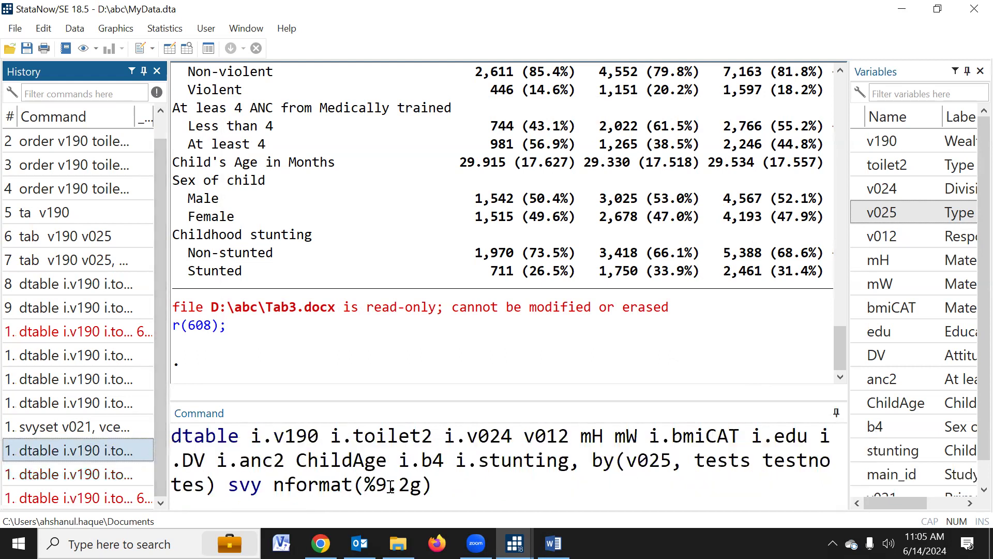
Recall the dtable command with svy, nformat(%9.2g) and the D:\abc\Tab3.docx export, and move it into the untitled do-file below the svyset line.
left_click(275, 485)
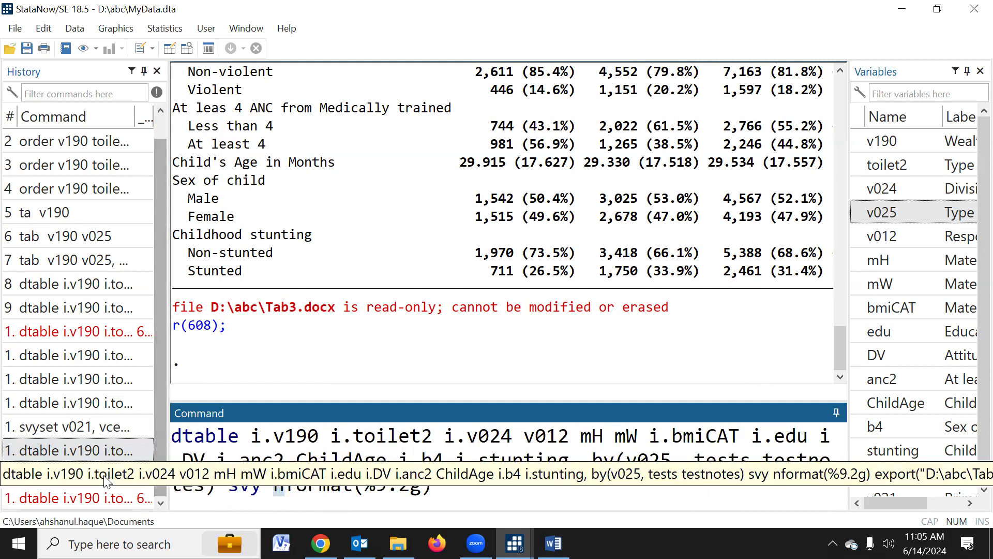
left_click(145, 474)
scroll(417, 451, "down", 1)
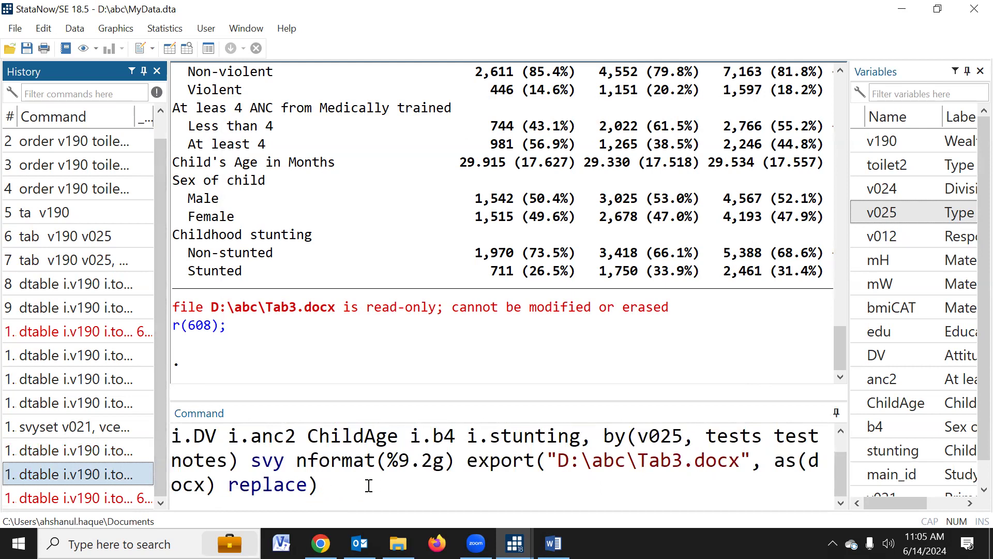
left_click_drag(344, 488, 149, 407)
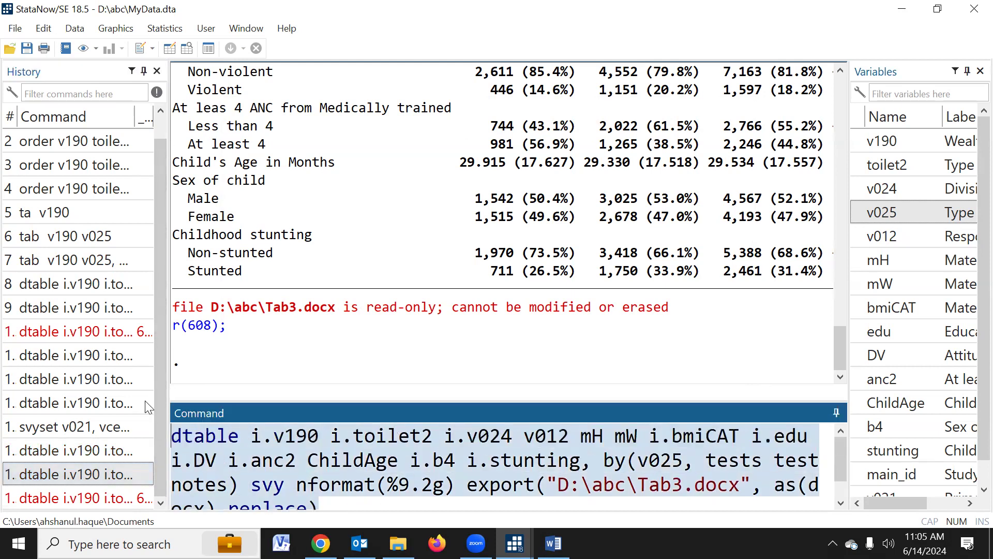
key("ctrl+x")
mouse_move(515, 543)
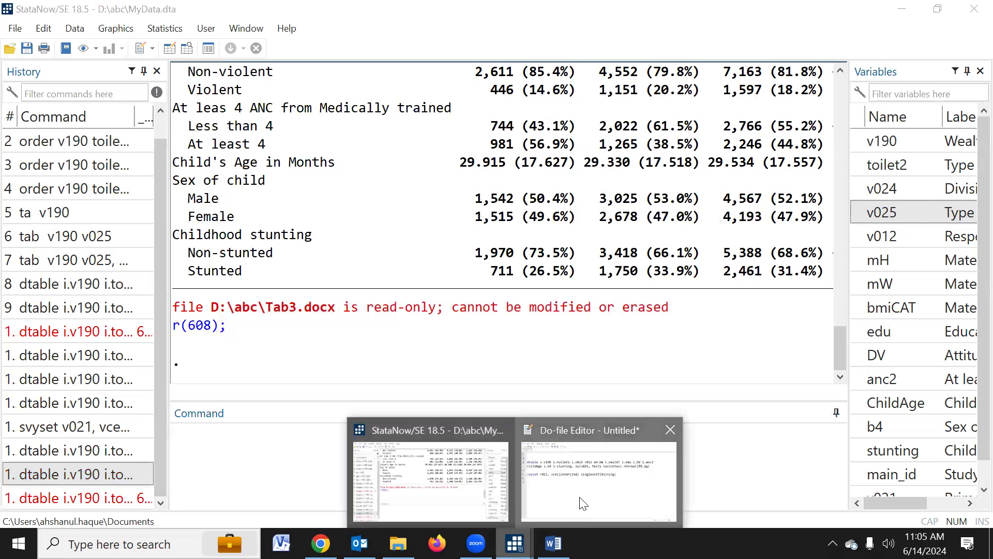
left_click(581, 499)
key("ctrl+v")
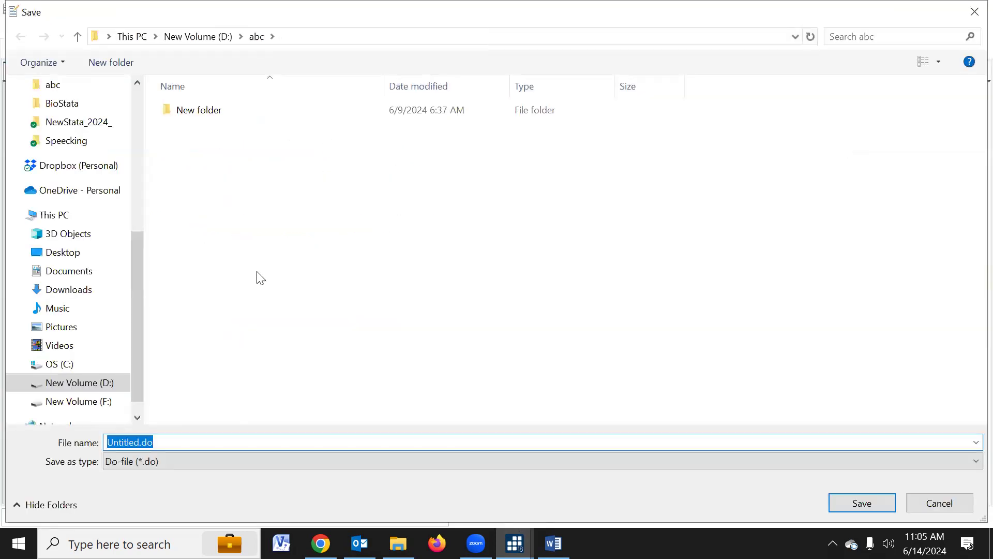
Save the do-file in D:\abc under the name DO_Summ.
type("DO_Smmm")
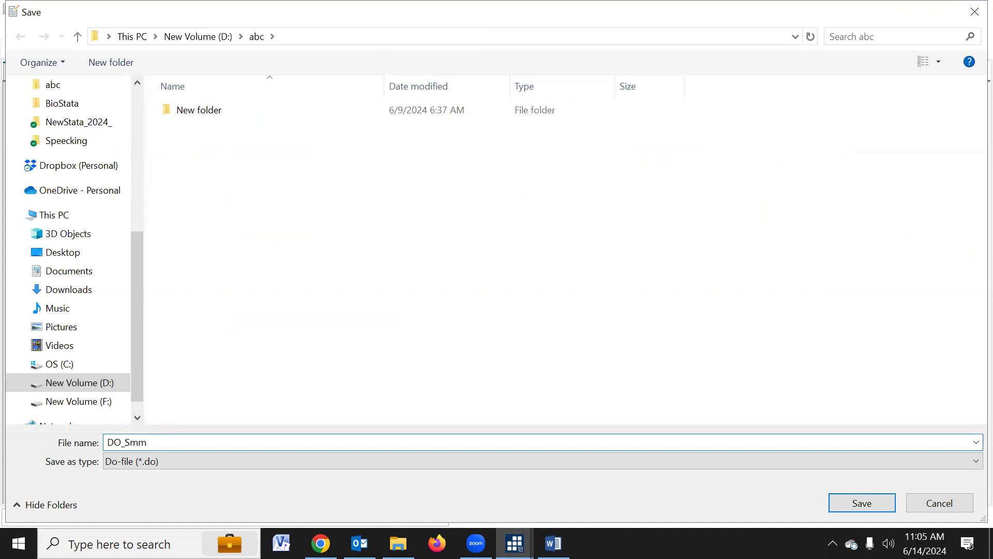
key("BackSpace")
key("BackSpace")
type("umm")
key("Return")
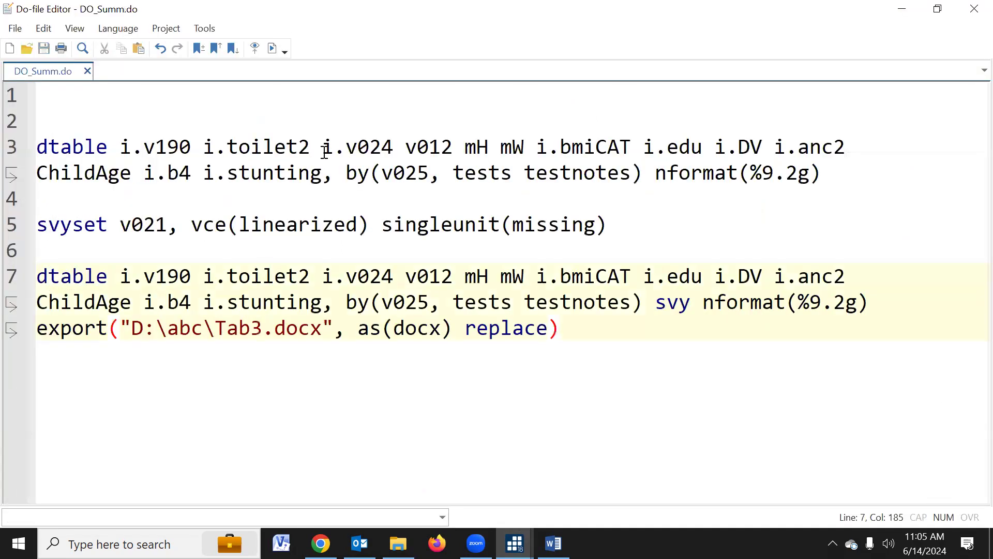